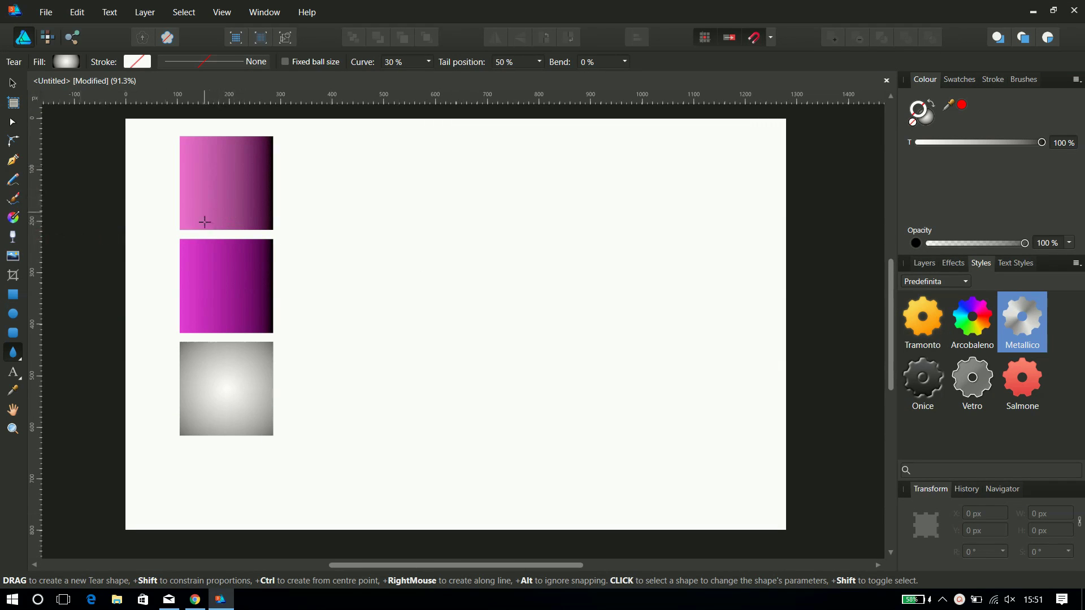
Step: Save the pink and magenta gradients of the top two squares as styles
click(12, 86)
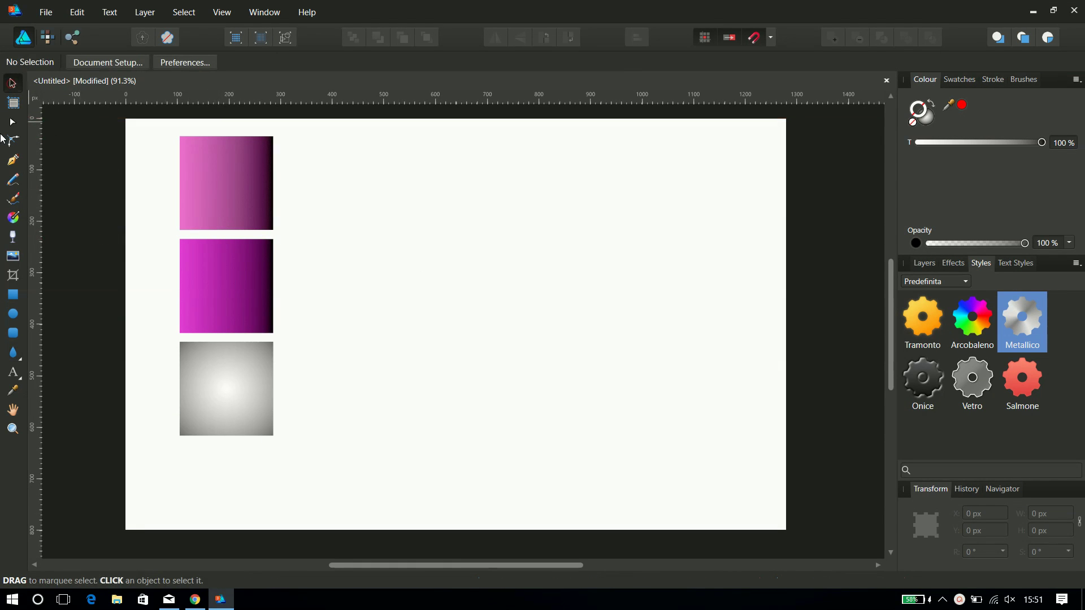
click(230, 205)
click(229, 276)
click(236, 376)
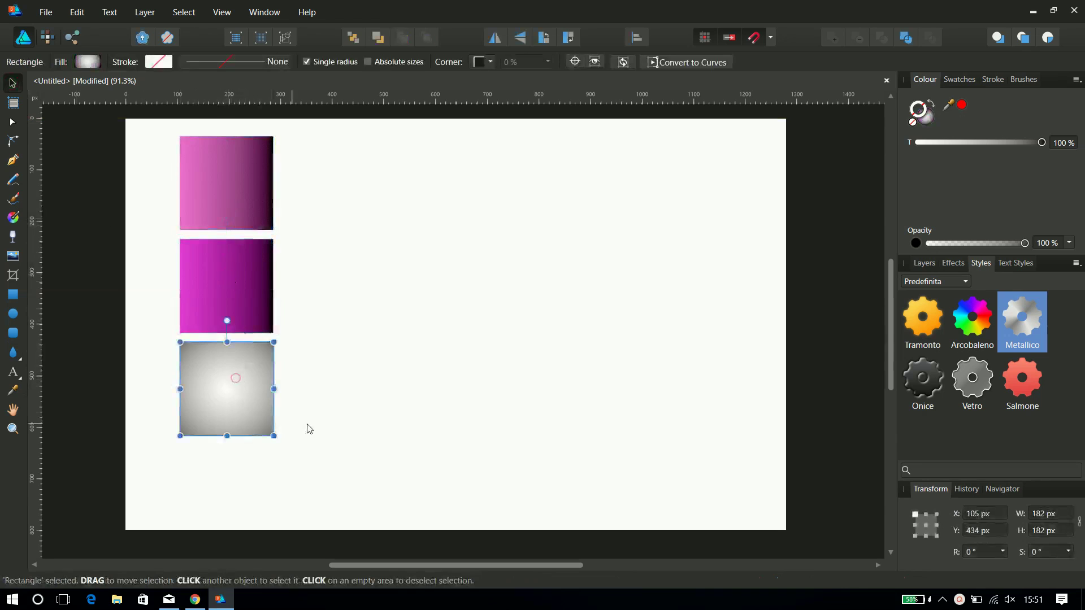
click(245, 174)
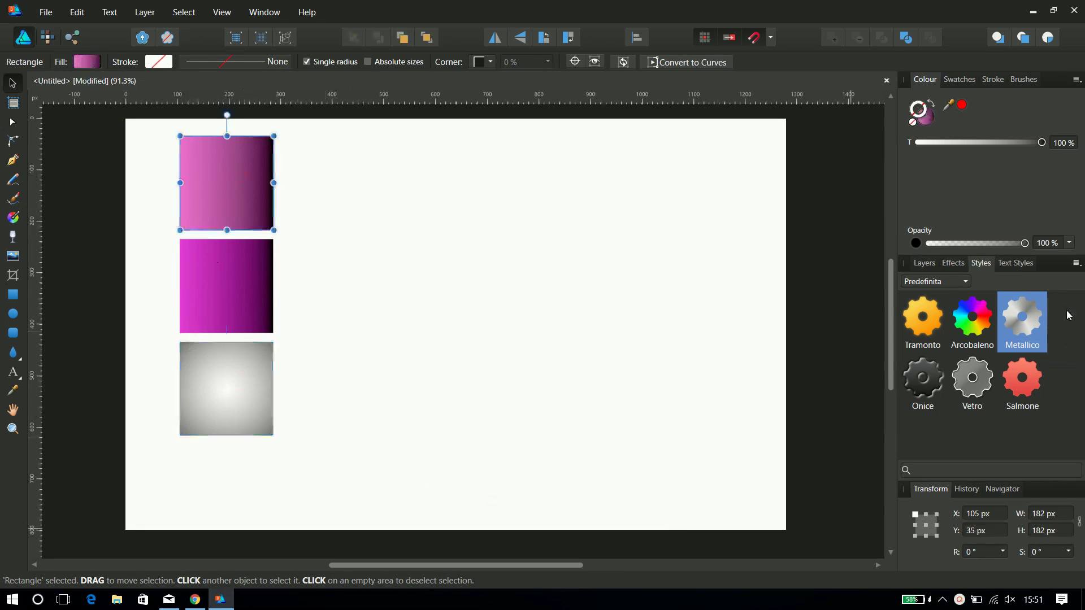
right_click(226, 186)
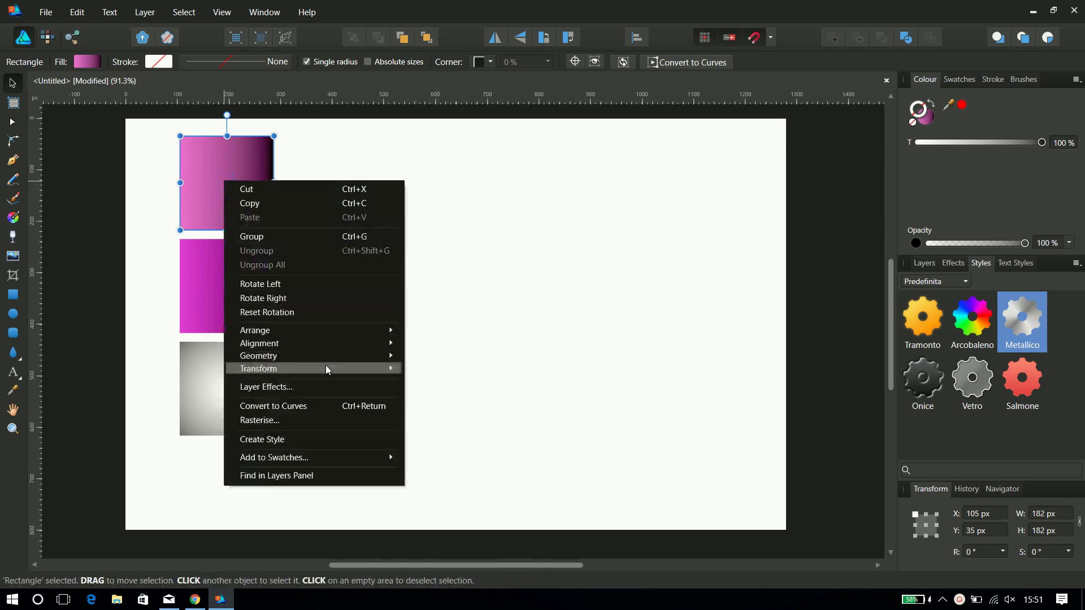
click(306, 438)
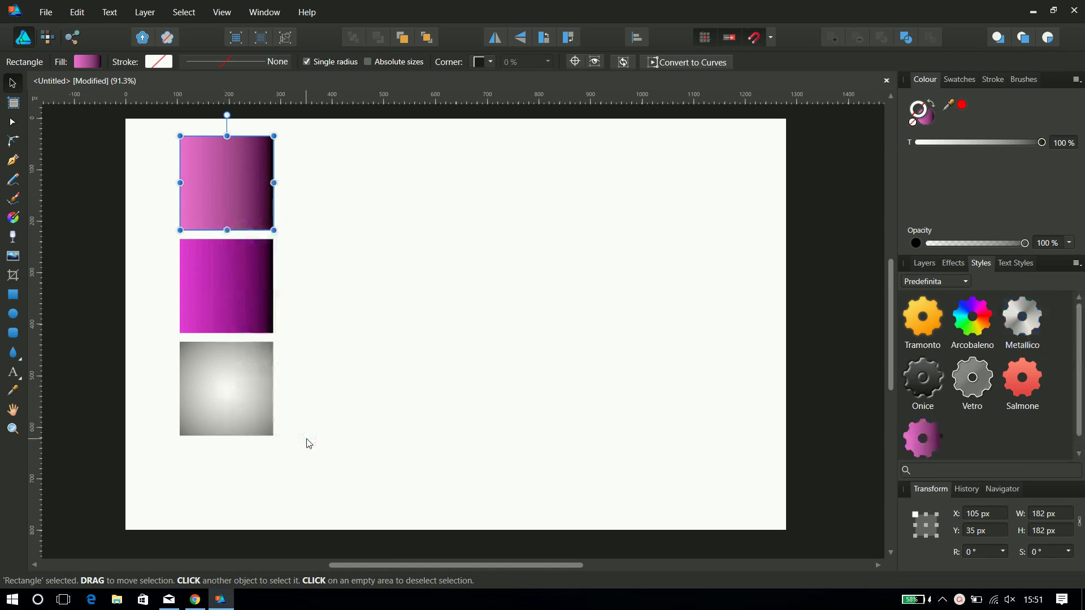
click(222, 296)
right_click(222, 296)
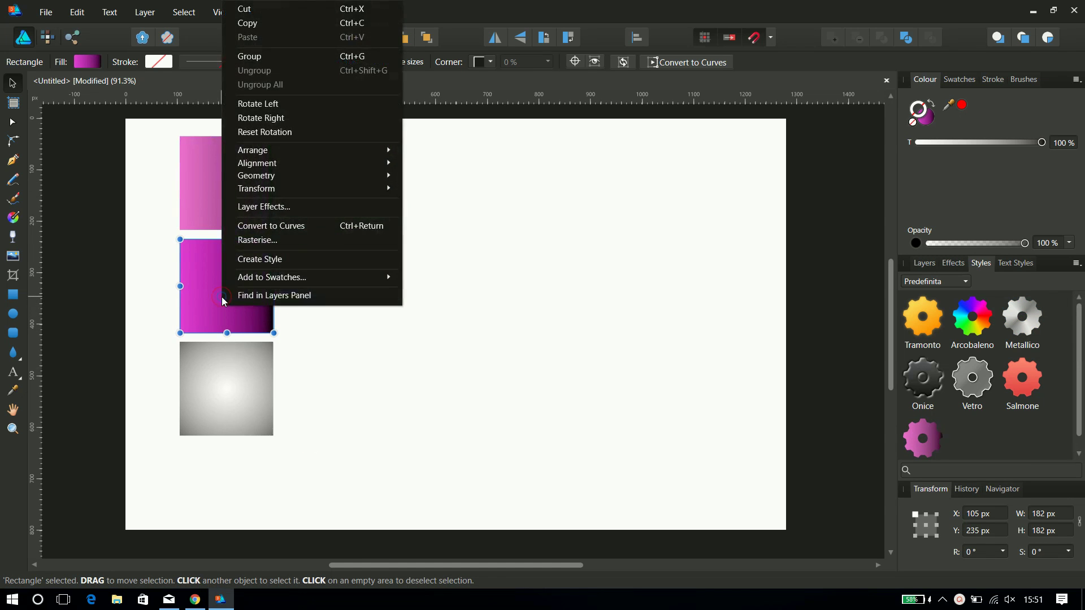
click(252, 264)
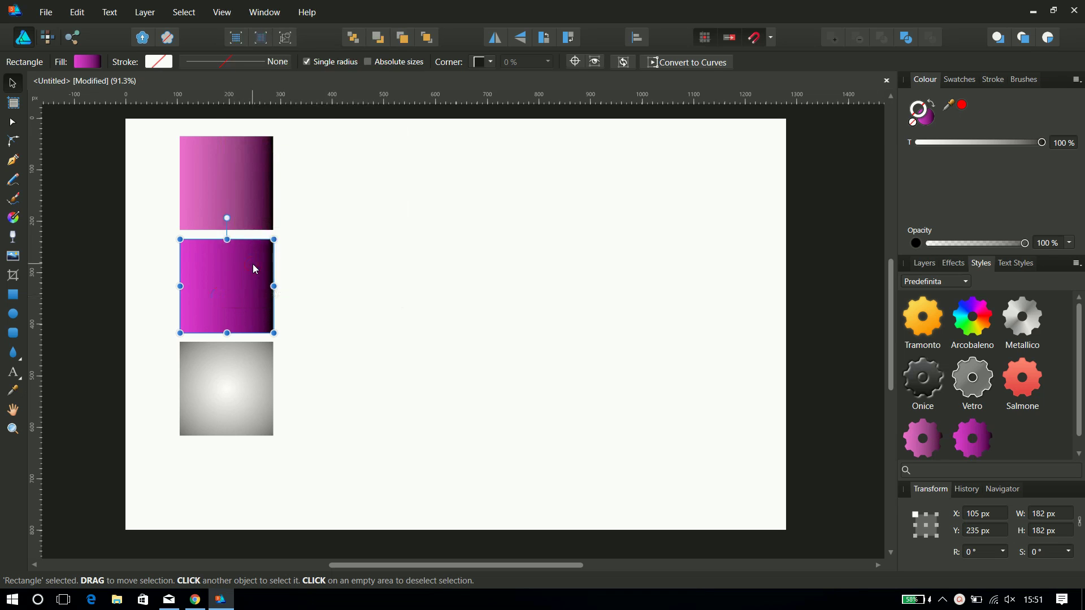
Step: Save the grey radial gradient as a style, then delete all three sample squares
click(236, 385)
right_click(236, 384)
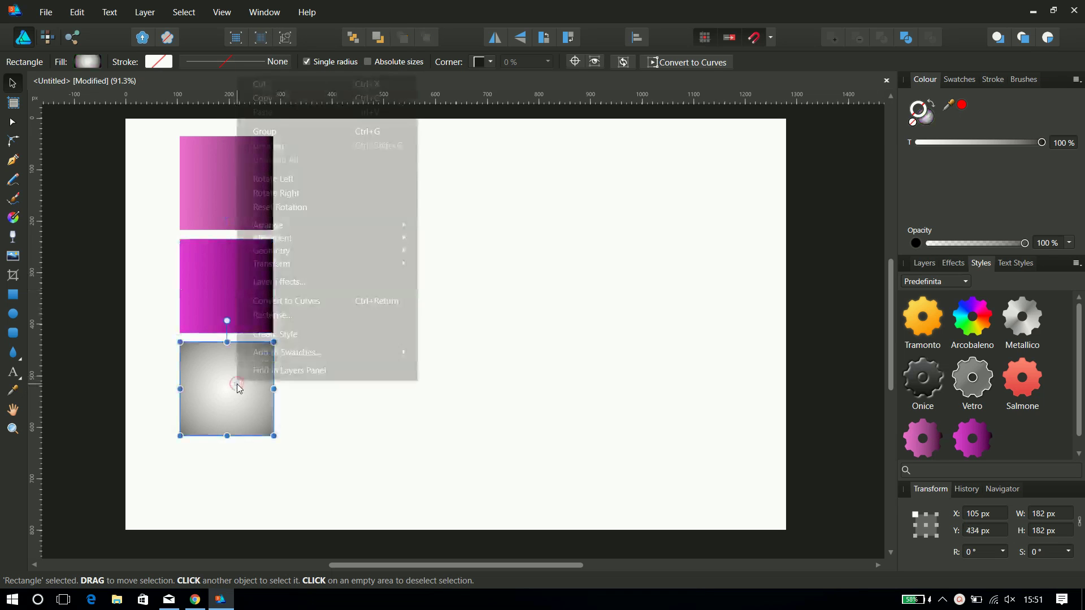
click(300, 336)
drag(329, 468, 147, 121)
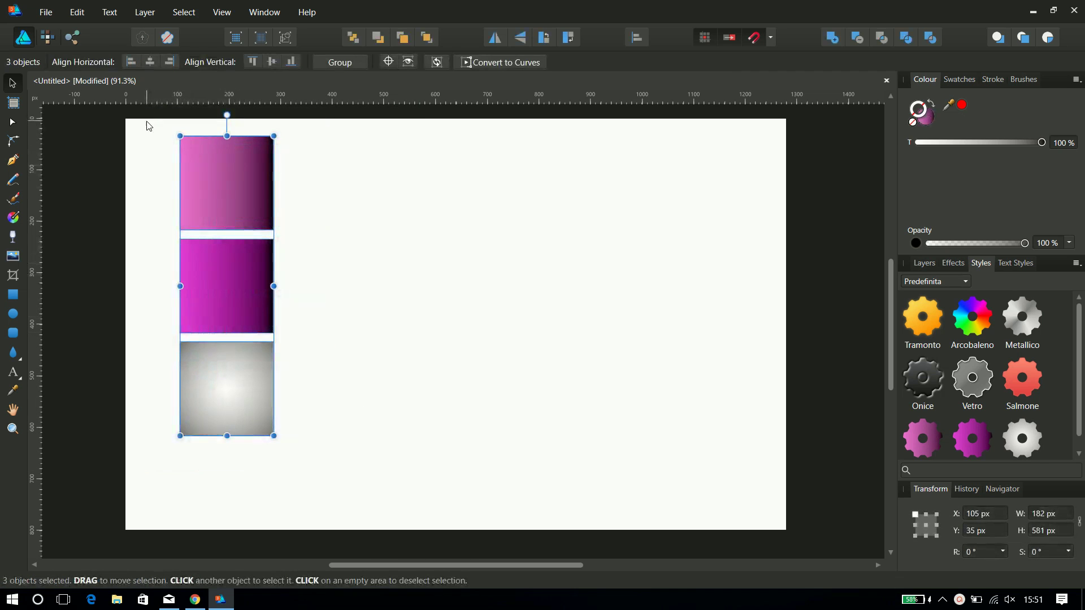
key(Delete)
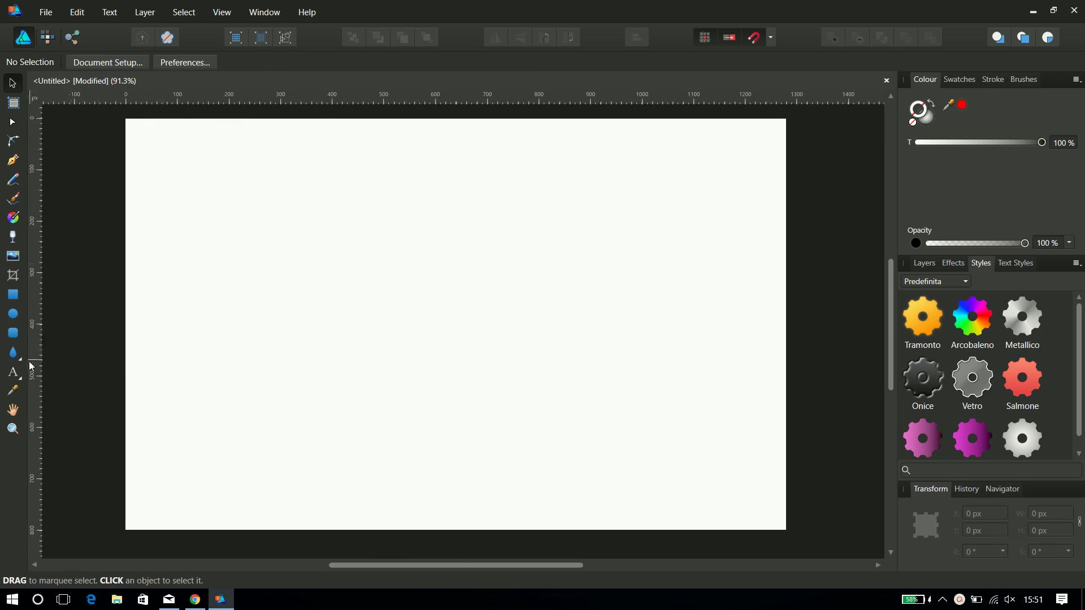
Step: Draw a six-sided polygon outward from the page centre
click(16, 357)
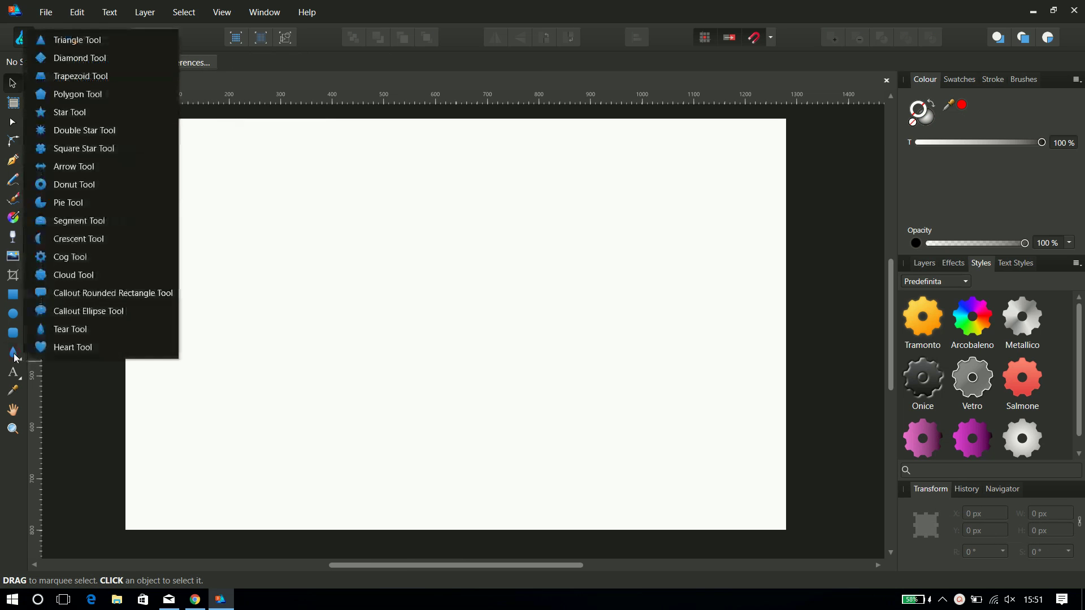
click(79, 93)
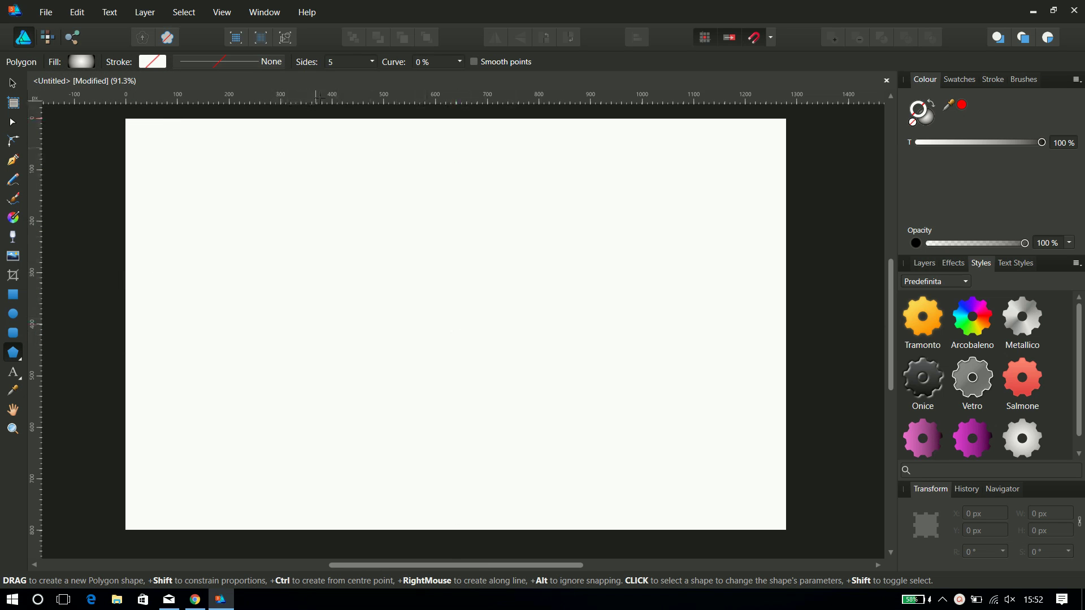
click(338, 62)
text(6)
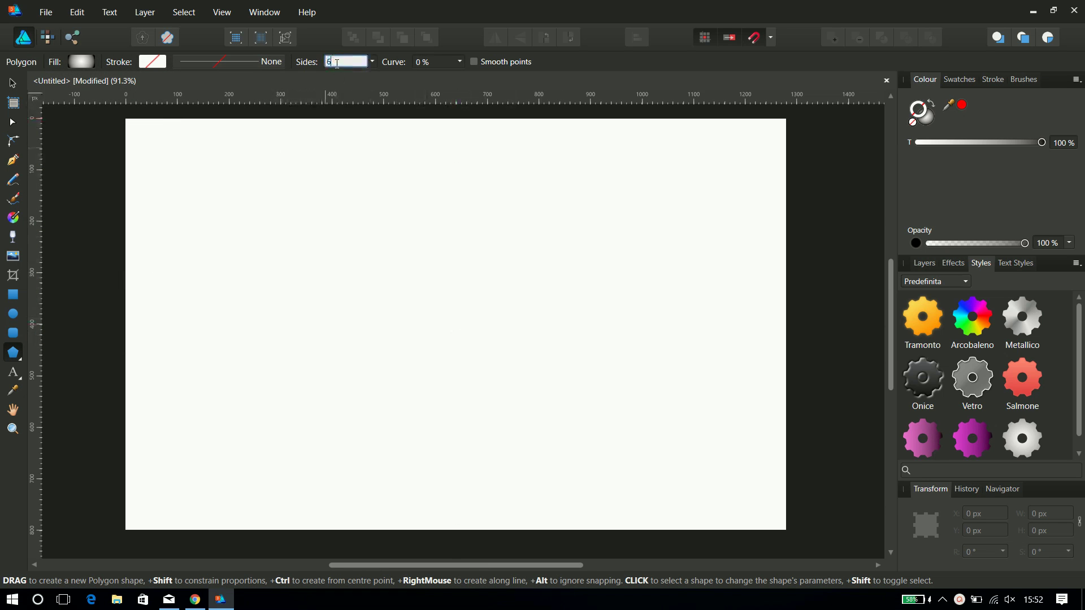
key(Return)
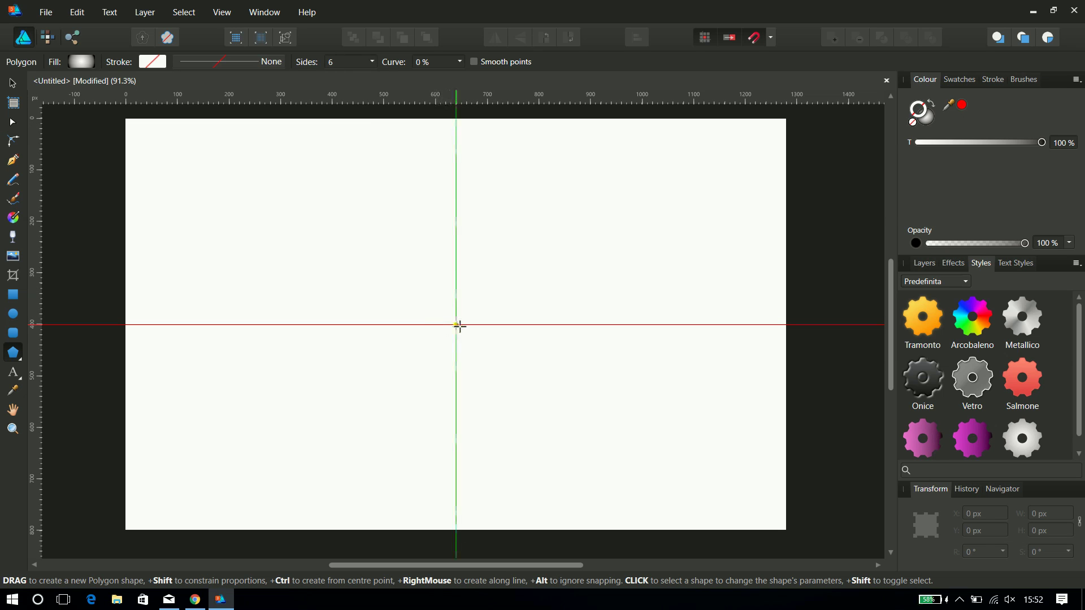
mouse_move(456, 324)
mouse_down()
mouse_move(600, 480)
mouse_move(633, 384)
mouse_up()
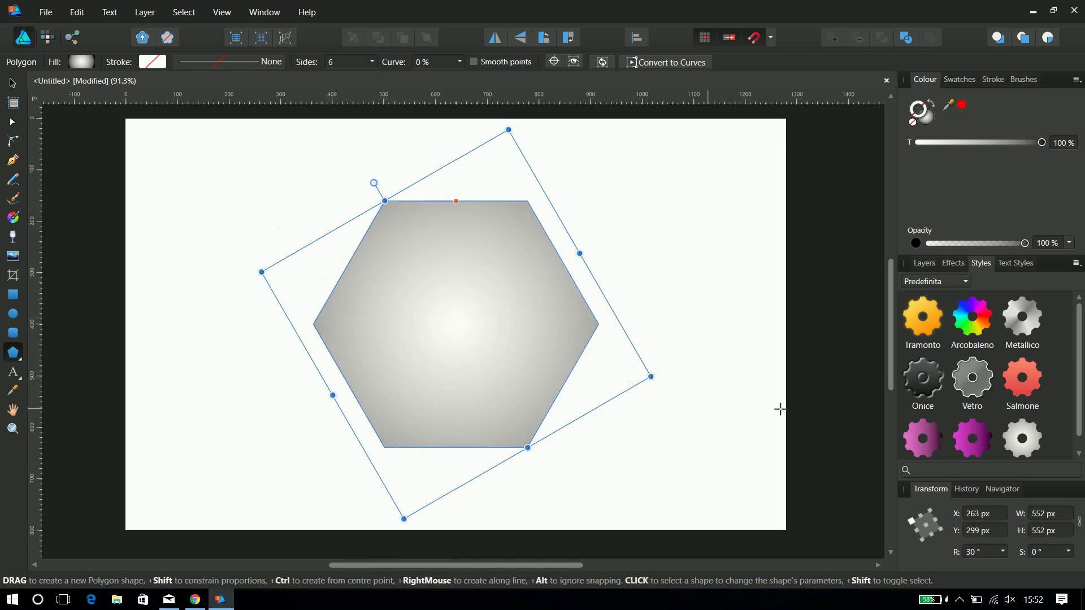
Step: Replace the hexagon's gradient fill with a partly transparent flat grey
click(925, 120)
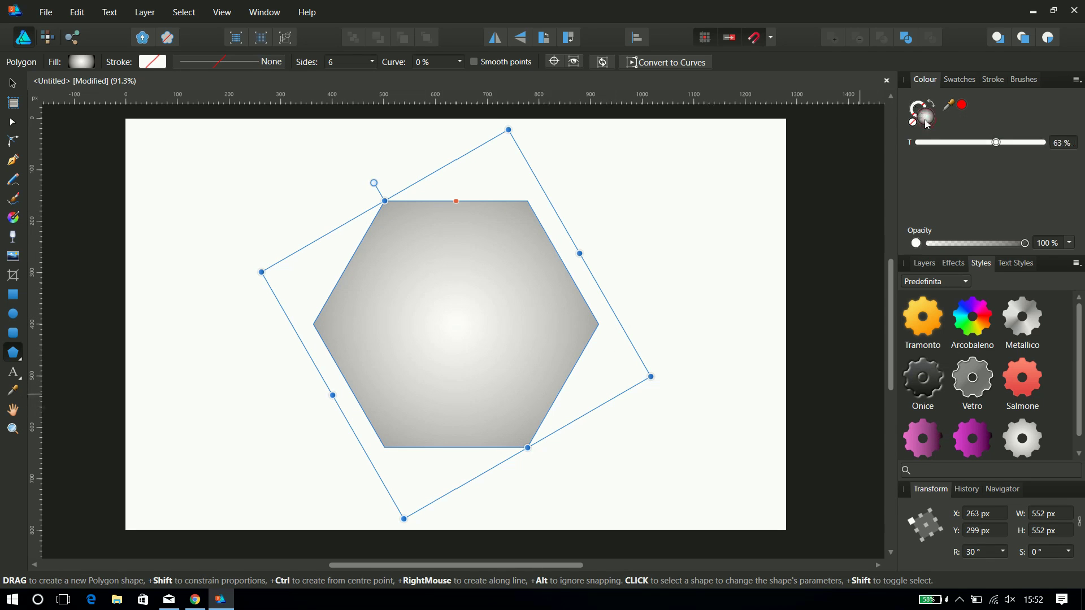
click(927, 123)
mouse_move(504, 287)
mouse_down()
mouse_move(481, 301)
mouse_move(371, 455)
mouse_up()
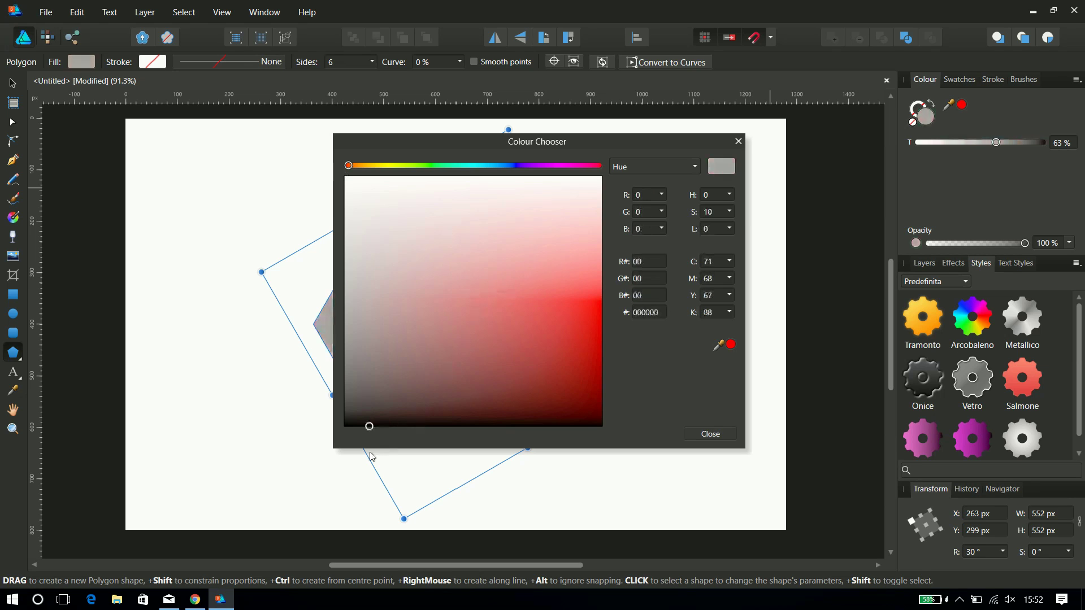
click(698, 435)
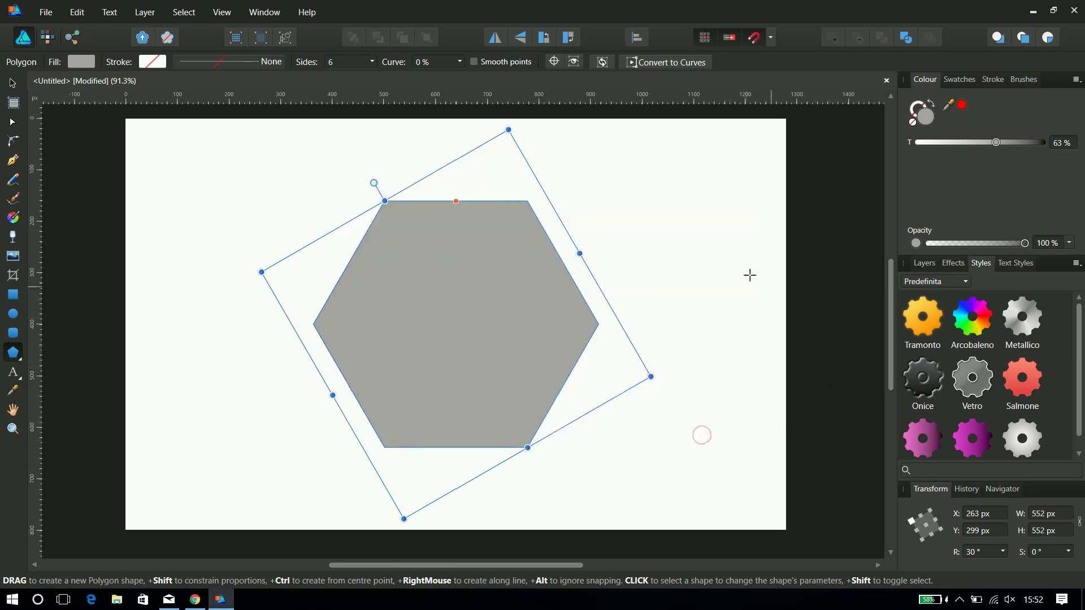
click(8, 86)
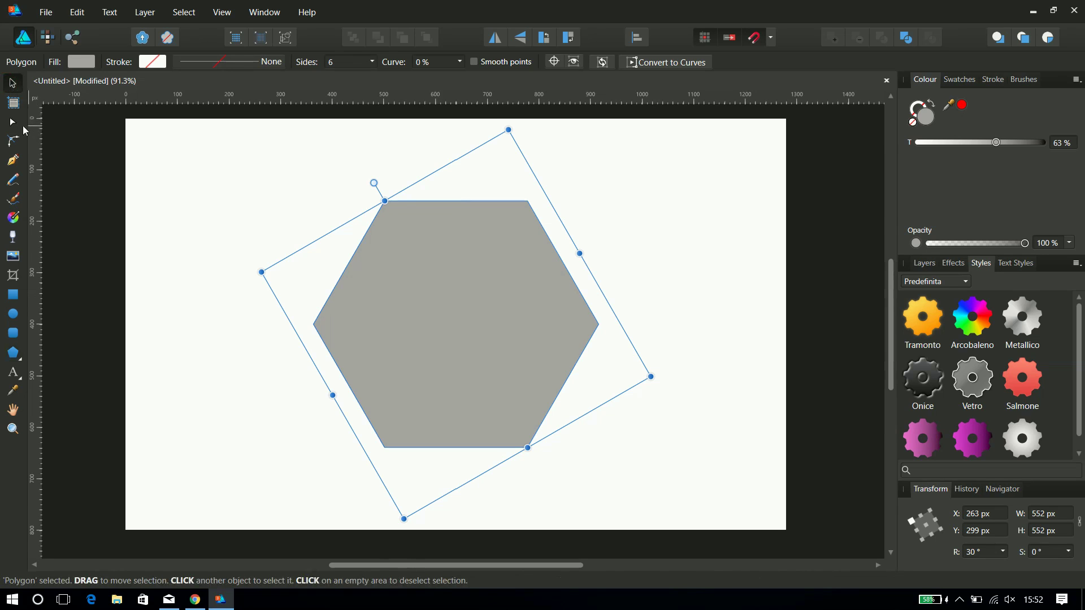
Step: Round the hexagon's top-left, top-right, bottom-left and bottom-right corners to about 74 px
click(13, 140)
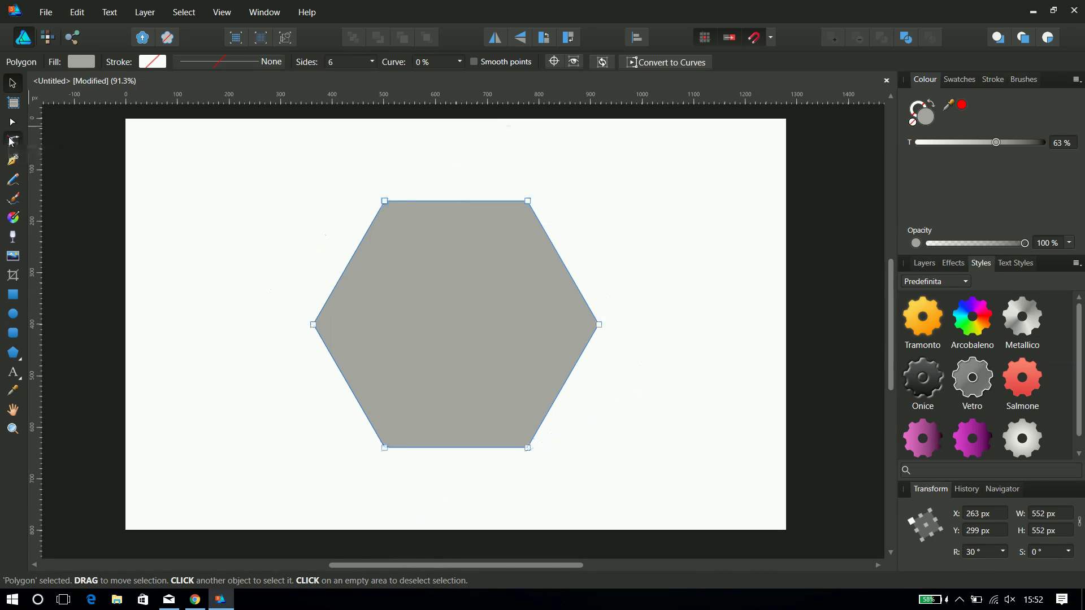
click(385, 202)
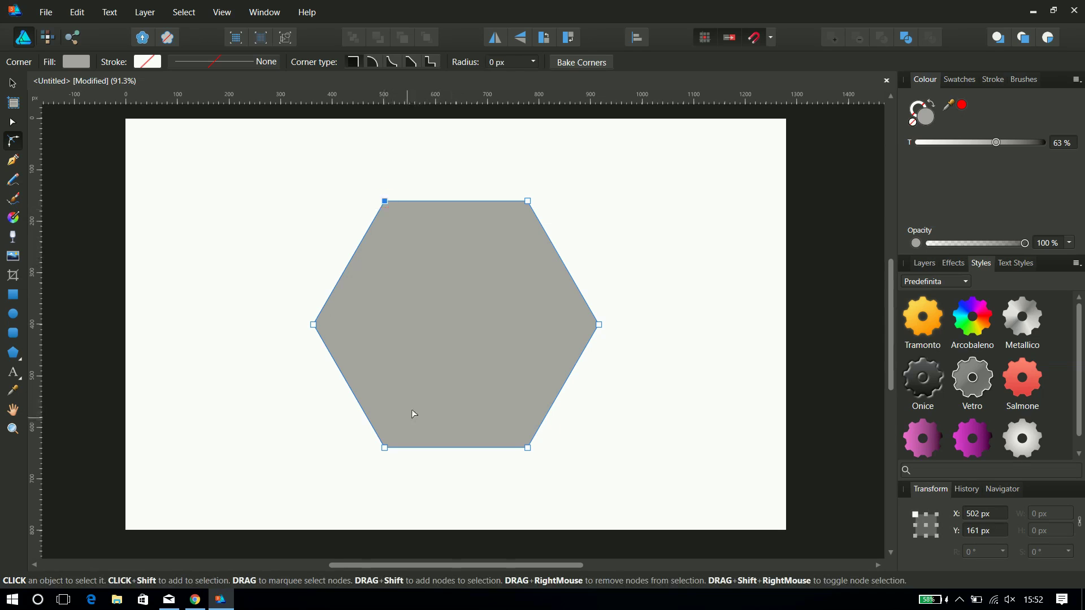
shift+click(385, 448)
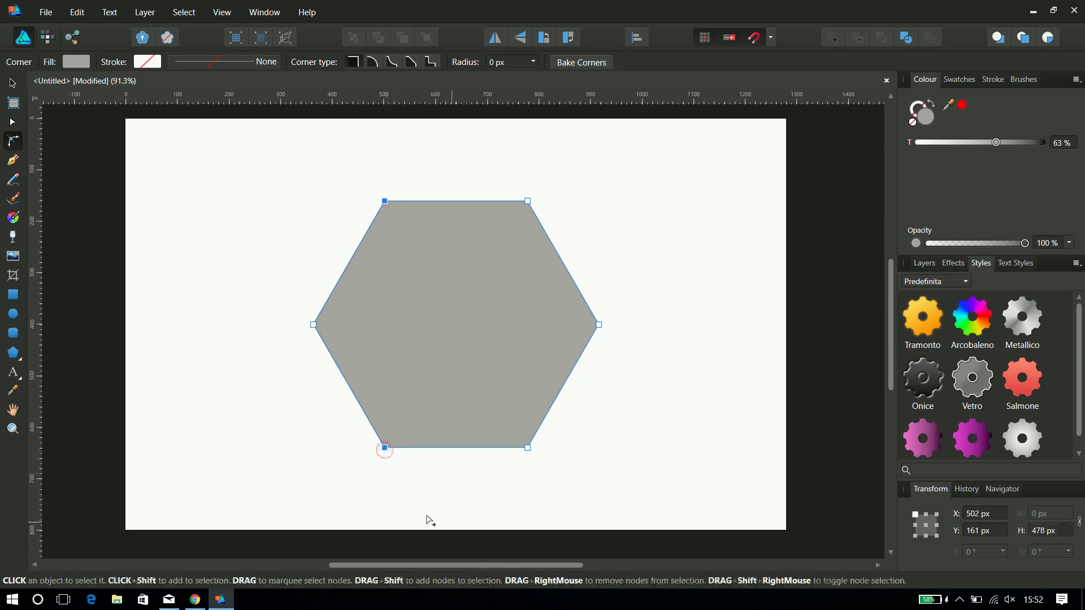
shift+click(527, 201)
shift+click(527, 448)
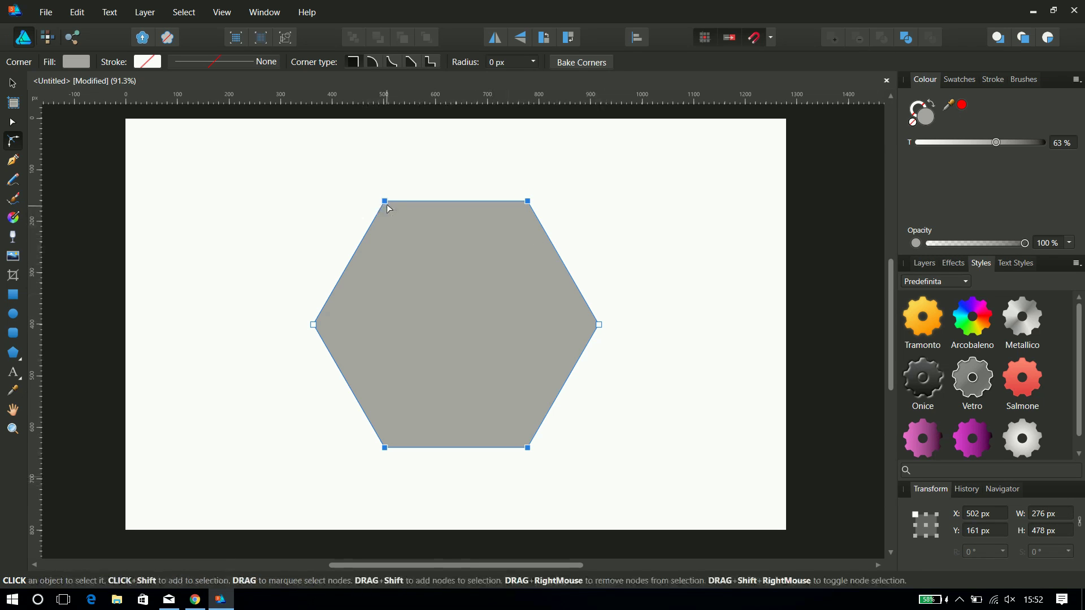
drag(389, 210, 408, 229)
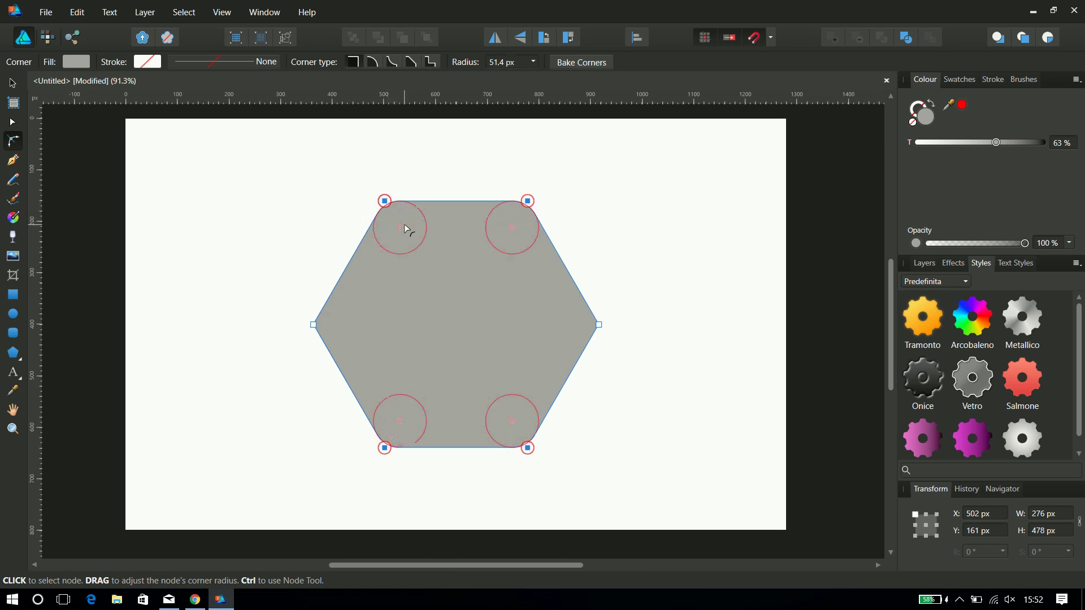
drag(408, 229, 409, 242)
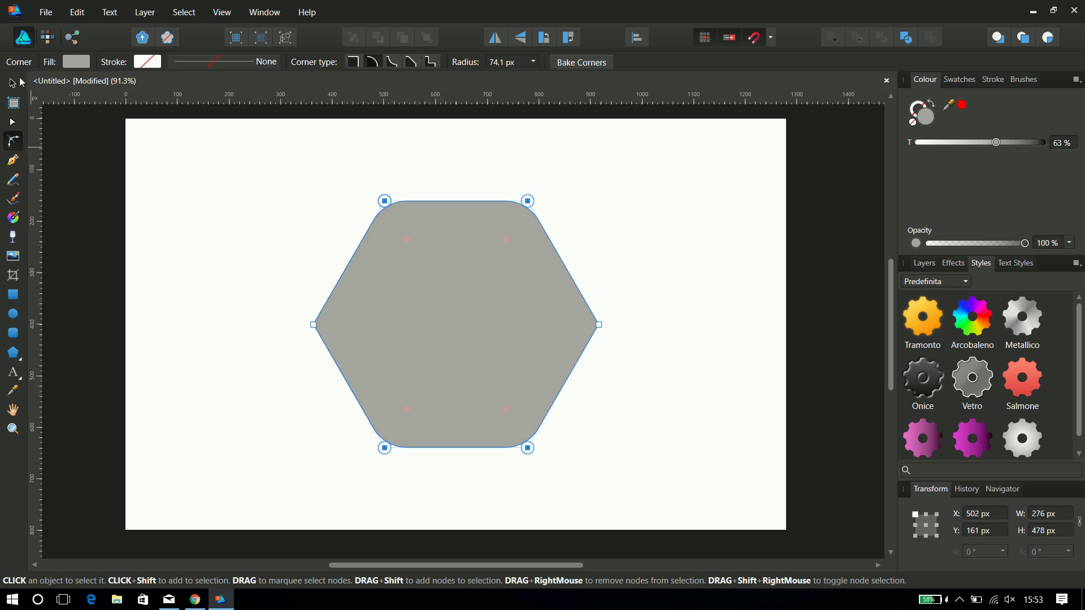
click(19, 80)
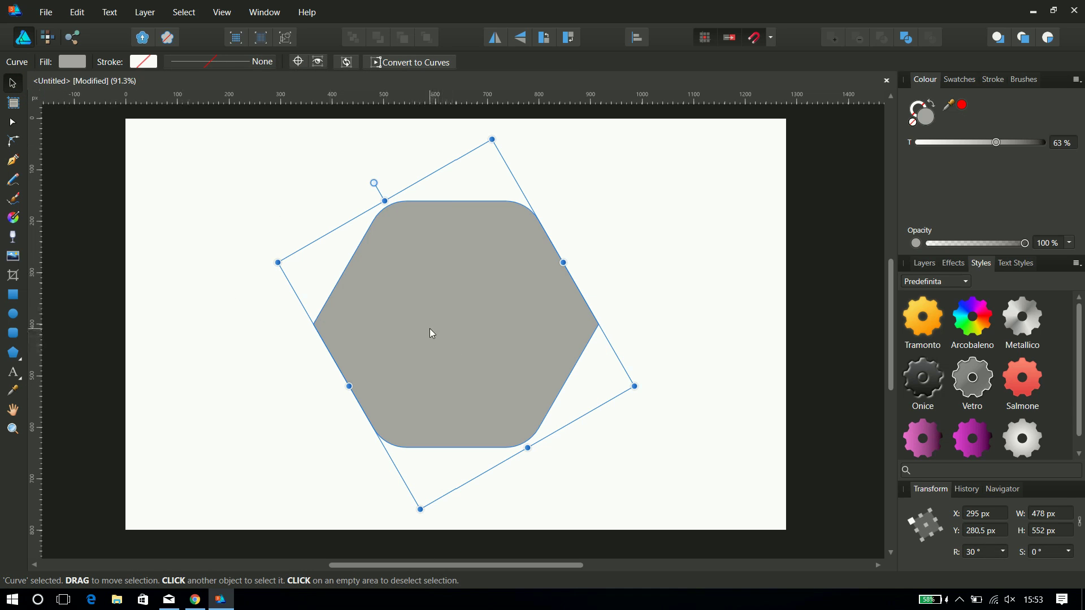
Step: Subtract a right-shifted copy of the hexagon from it, leaving a chevron
drag(431, 330, 481, 327)
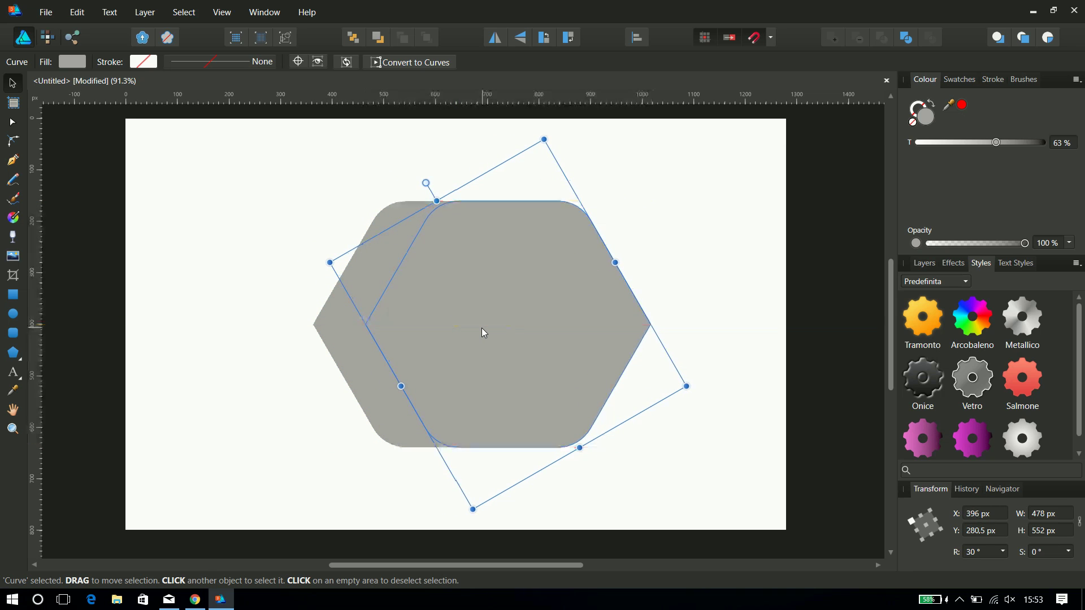
shift+click(335, 328)
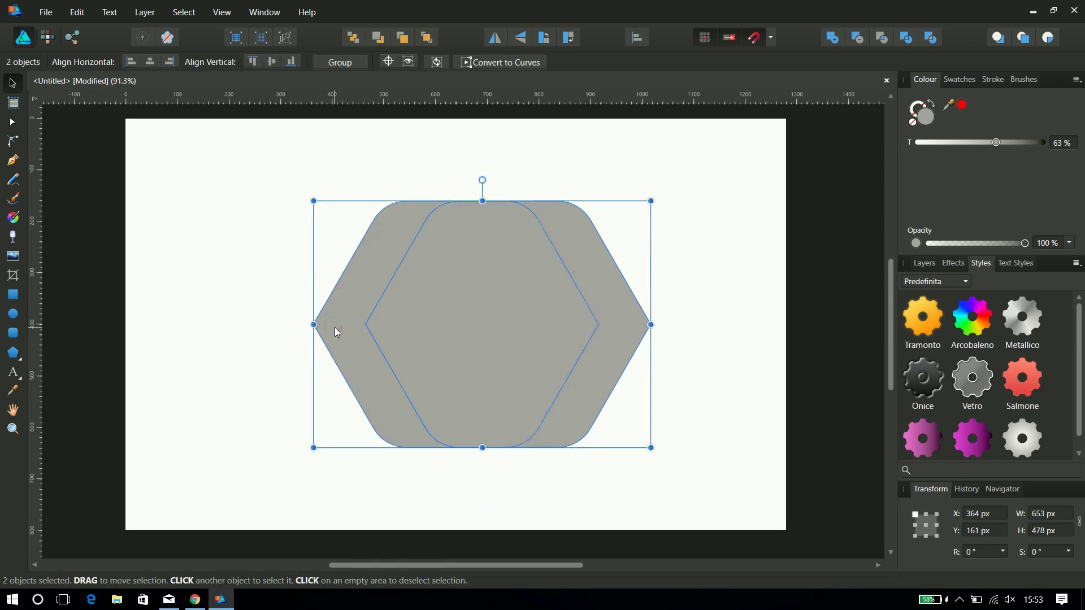
click(858, 37)
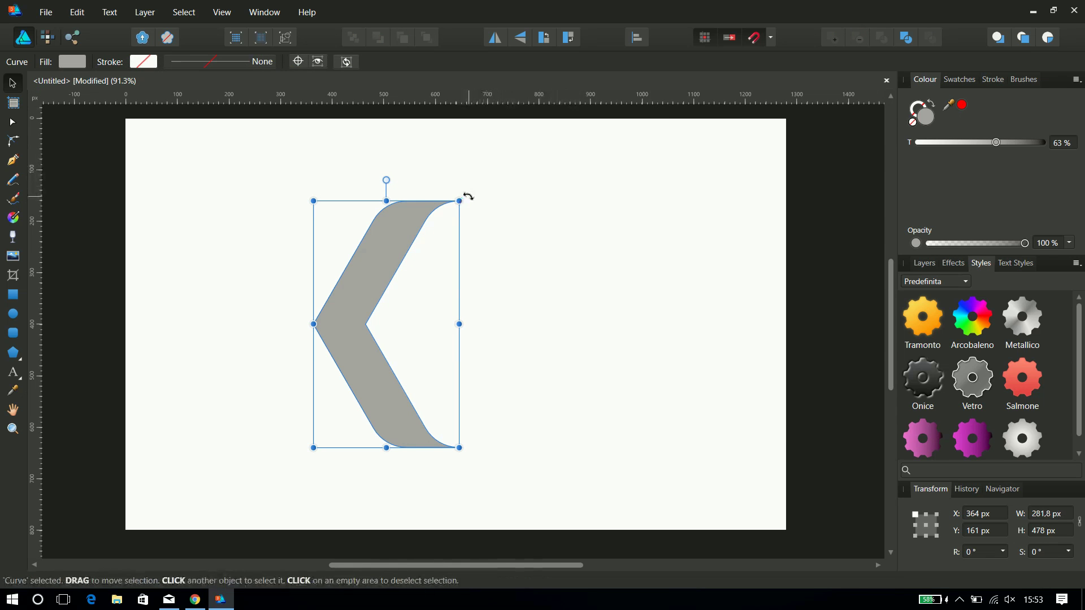
Step: Rotate the chevron to -90° and raise it near the top centre of the page
drag(463, 197, 531, 348)
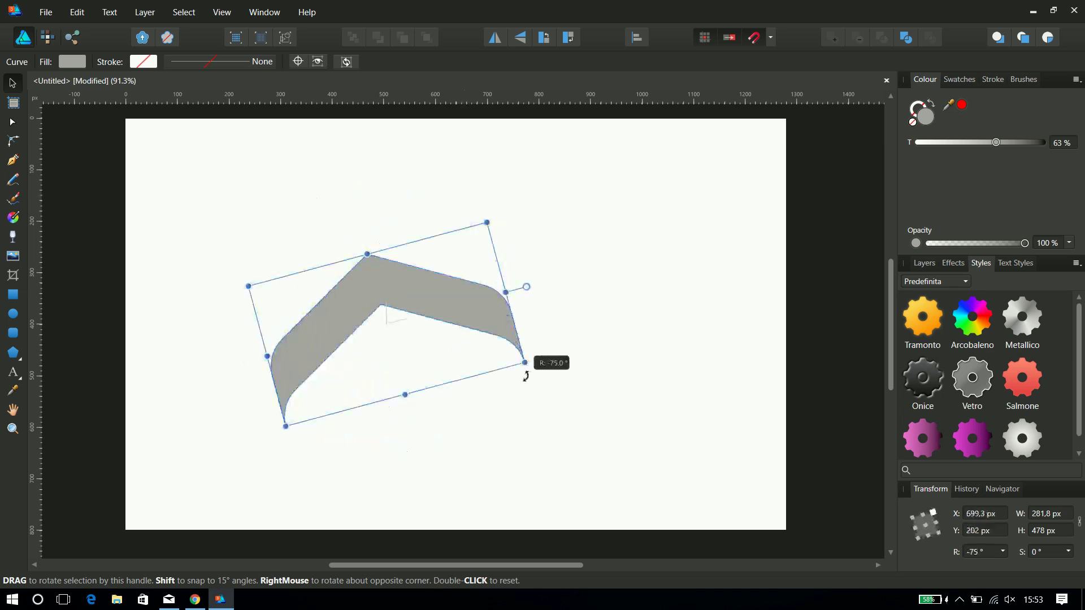
drag(531, 347, 523, 390)
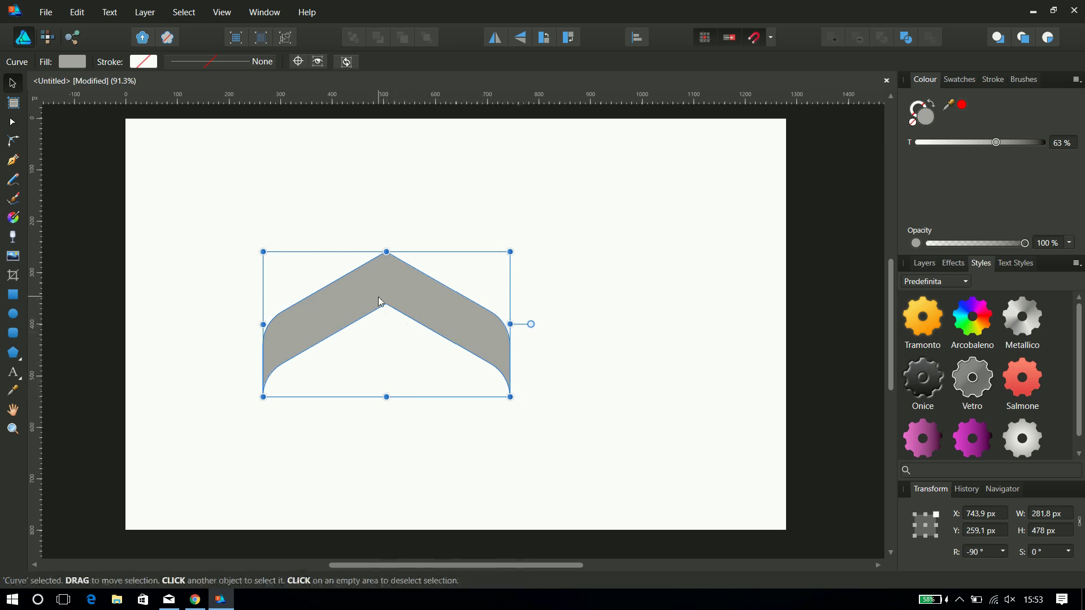
mouse_move(380, 298)
mouse_down()
mouse_move(457, 224)
mouse_move(448, 230)
mouse_up()
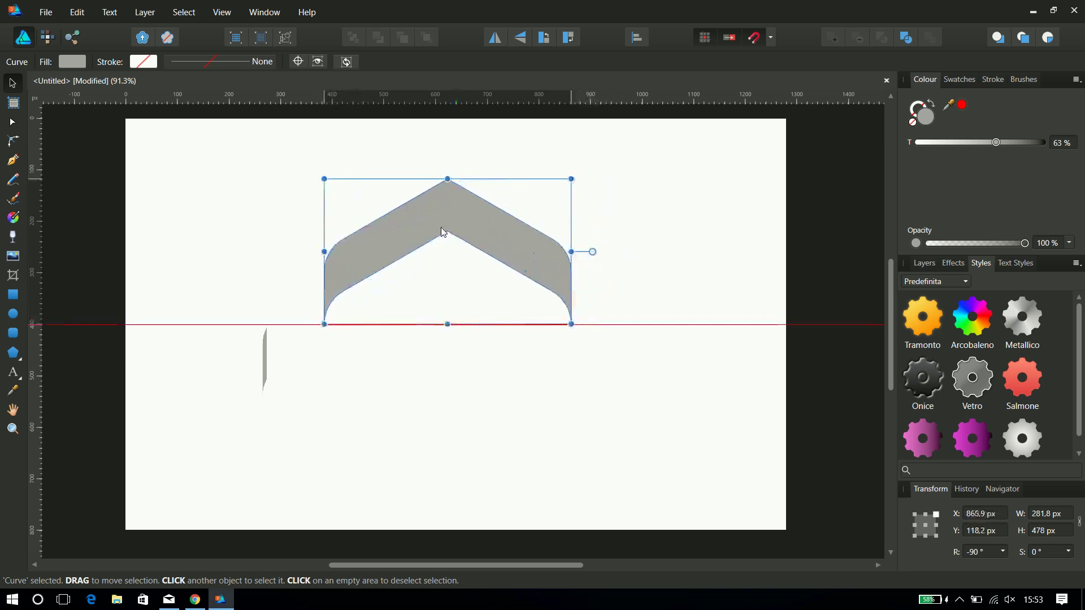
mouse_move(448, 231)
mouse_down()
mouse_move(453, 211)
mouse_move(446, 227)
mouse_up()
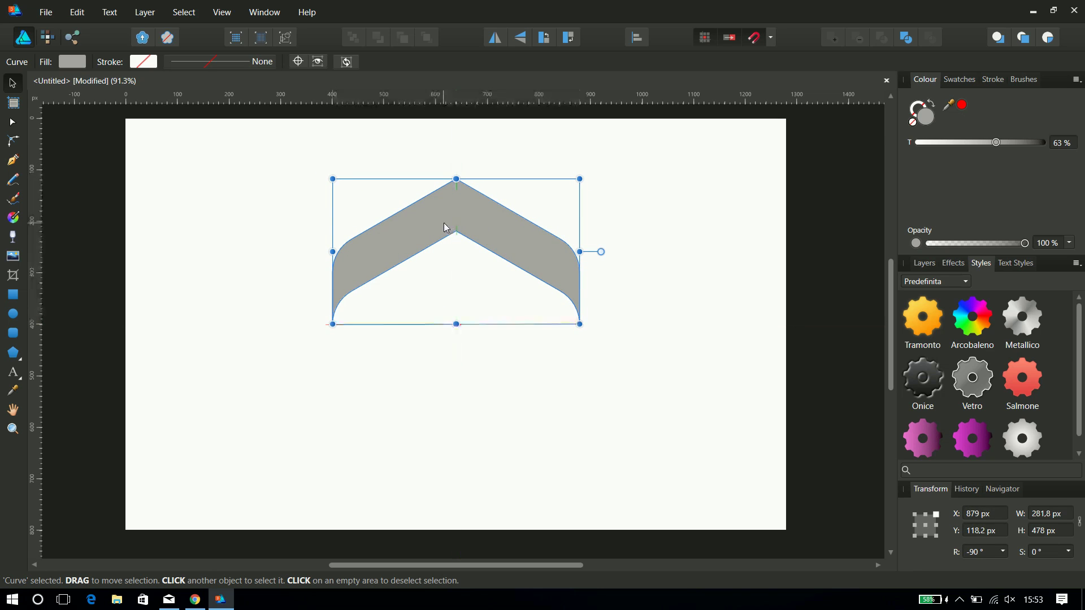
drag(446, 227, 458, 205)
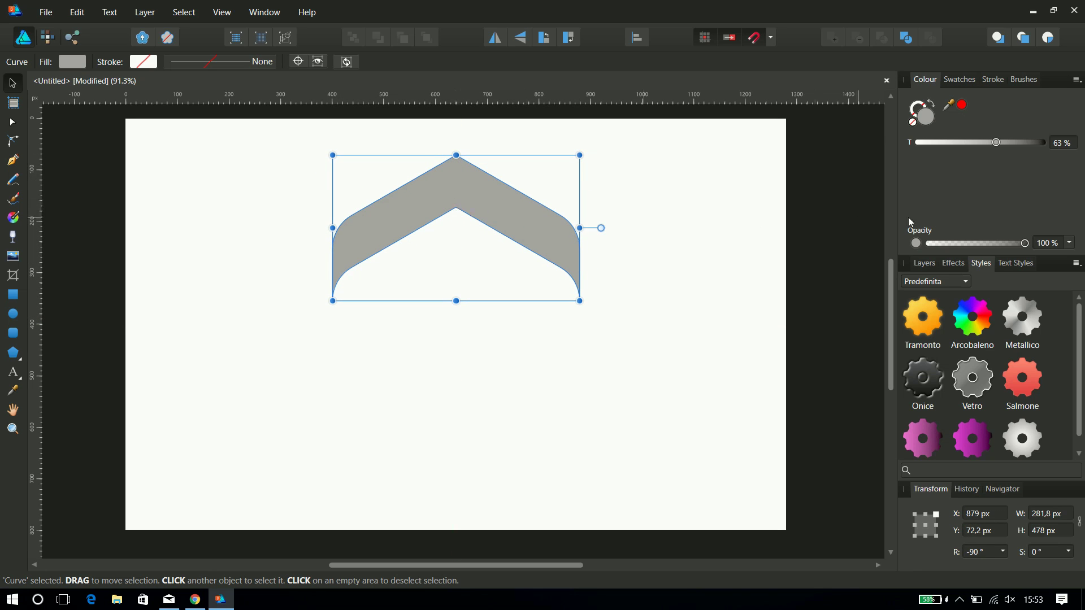
click(932, 268)
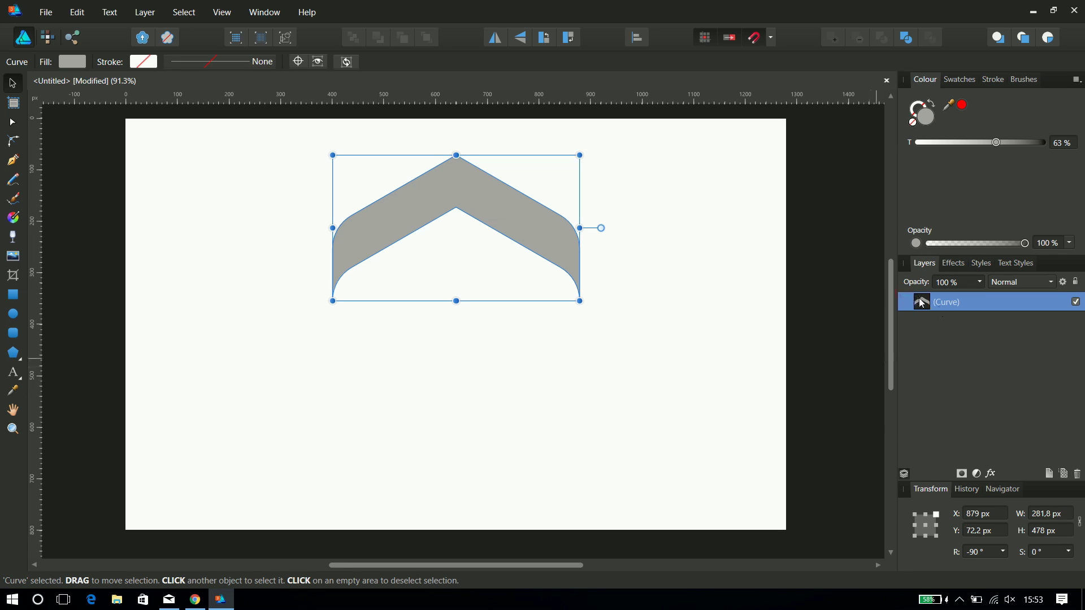
Step: Duplicate the chevron in place and rename the copy's layer 'cctrl J'
key(ctrl+j)
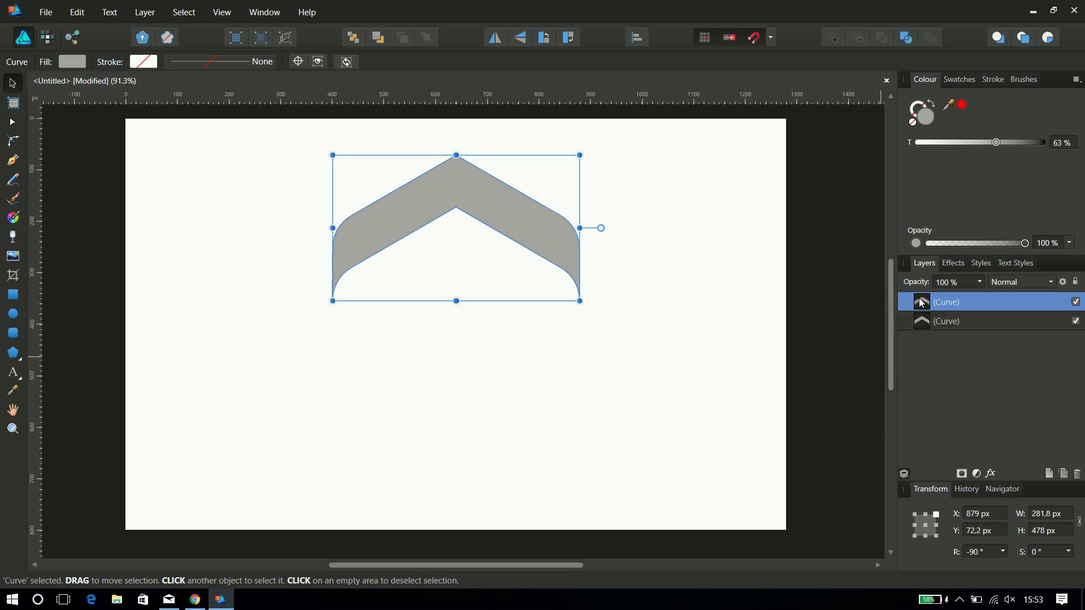
double_click(942, 303)
text(curl 1)
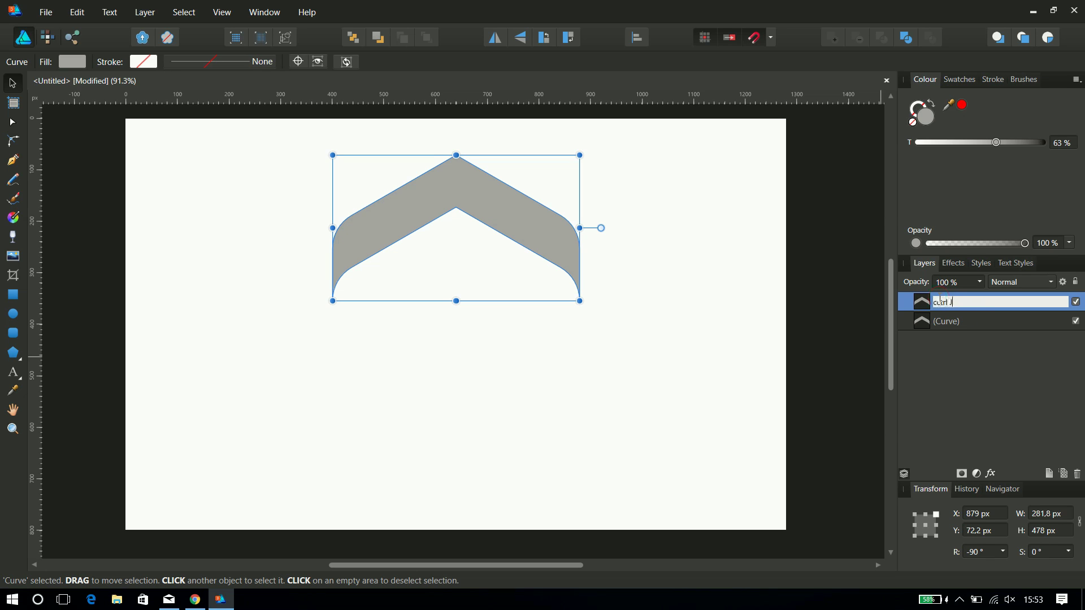
key(Return)
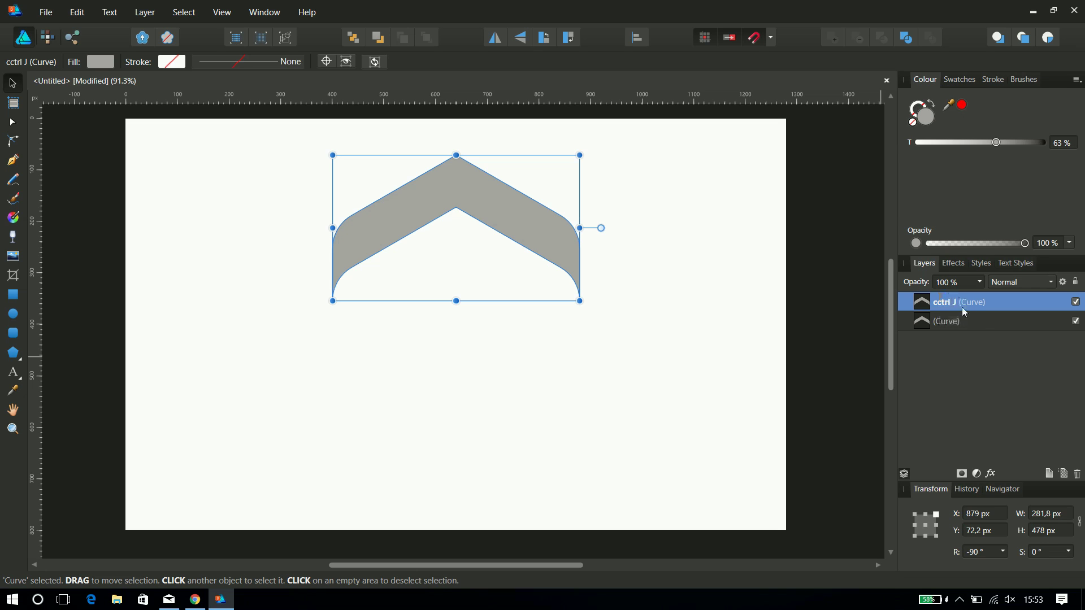
Step: Flip the 'cctrl J' copy vertically and lower it to close the hexagon ring
right_click(475, 208)
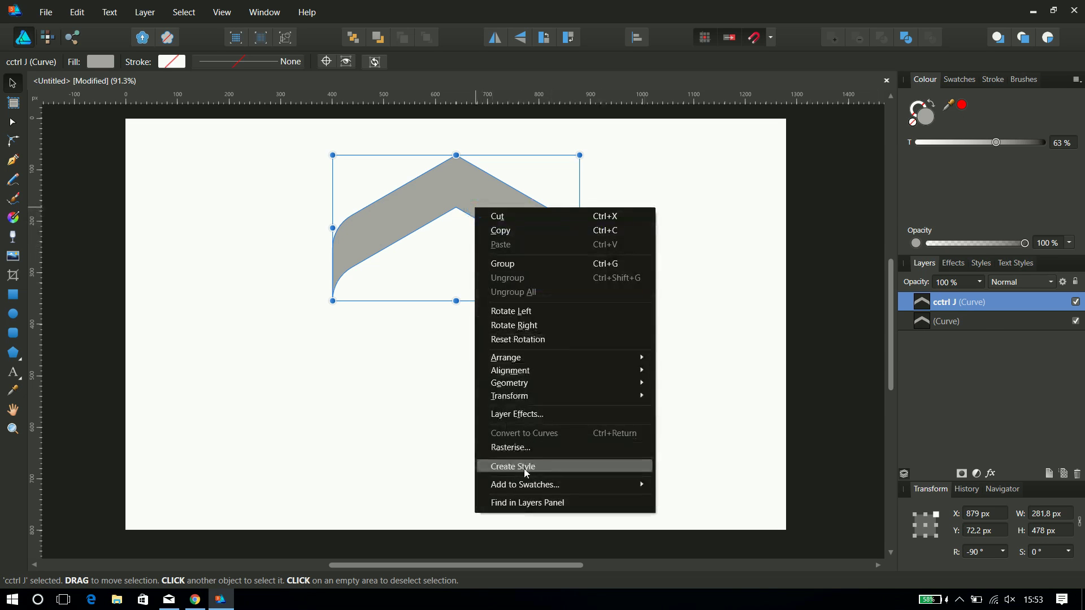
mouse_move(509, 395)
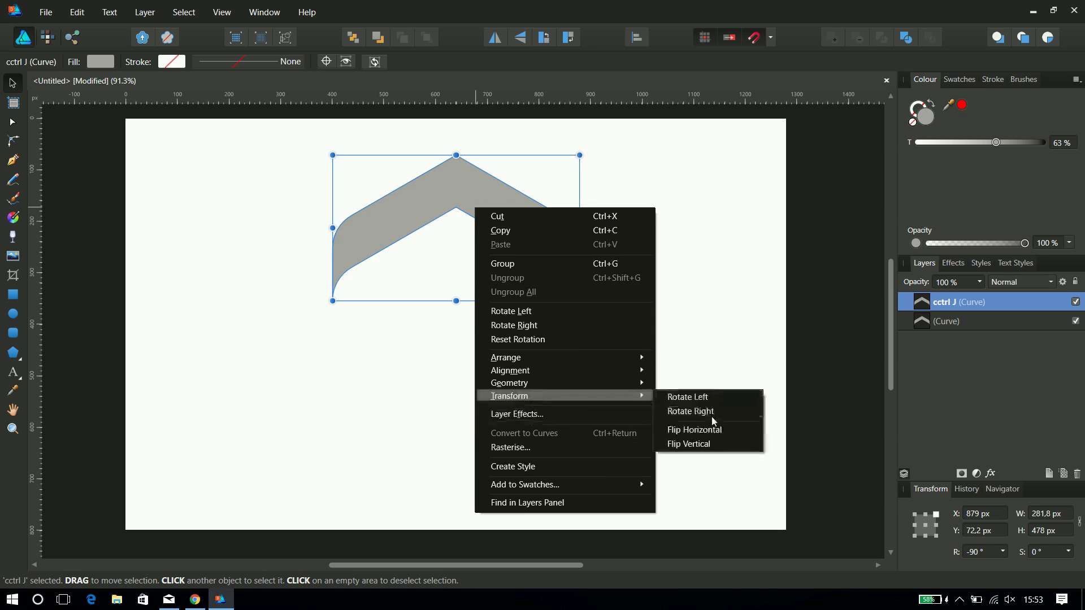
click(724, 446)
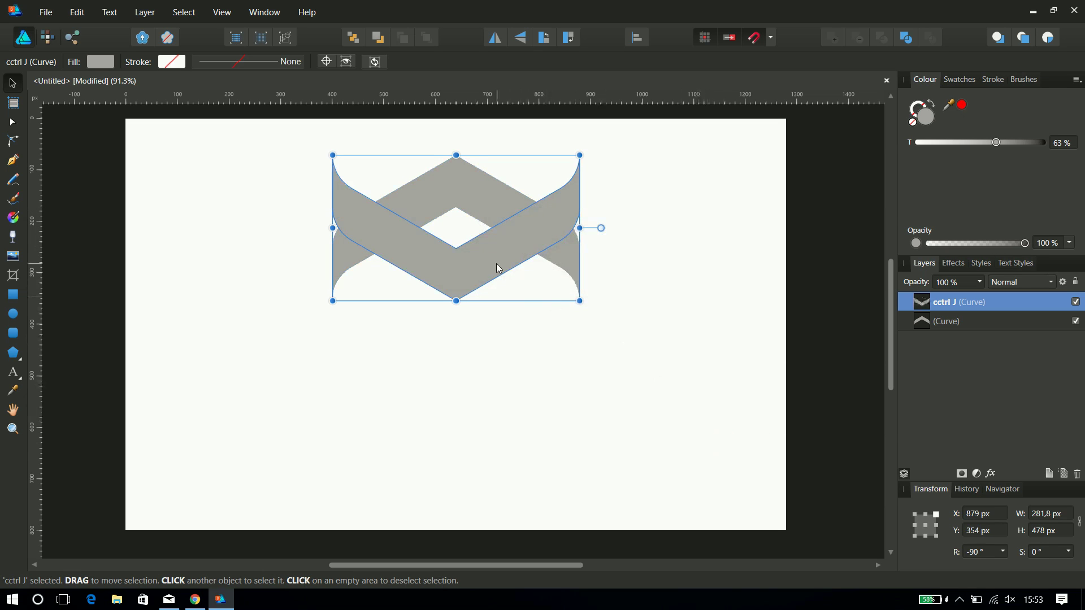
drag(456, 263, 452, 365)
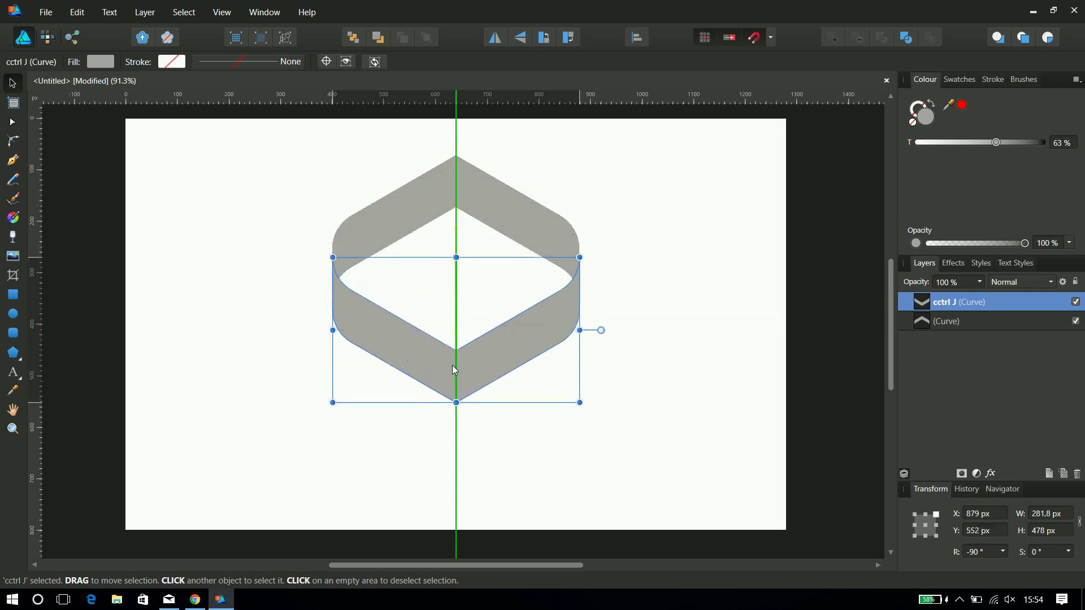
drag(452, 366, 453, 365)
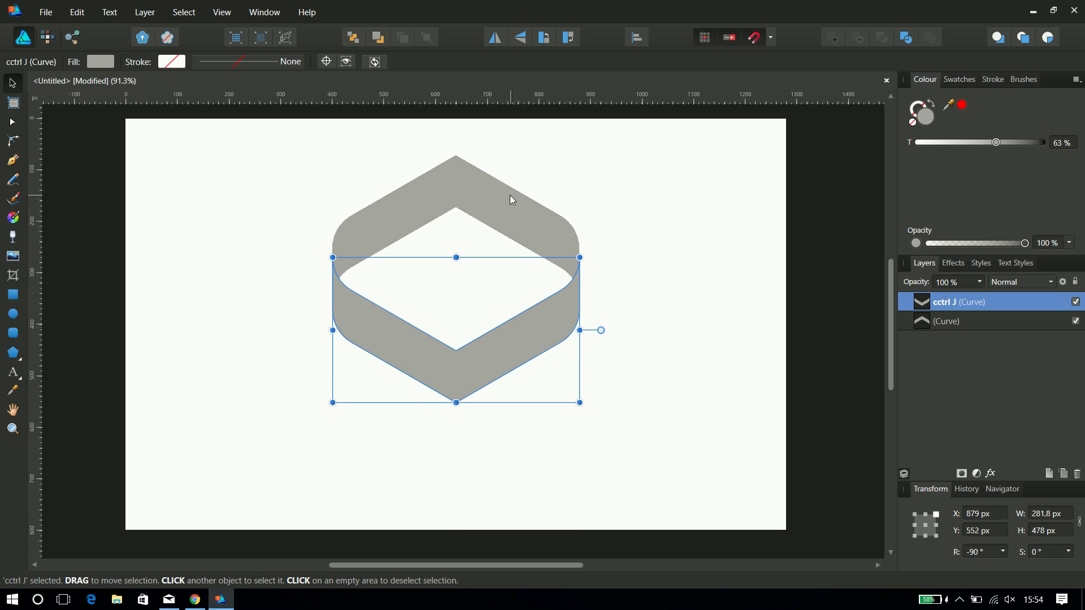
click(491, 200)
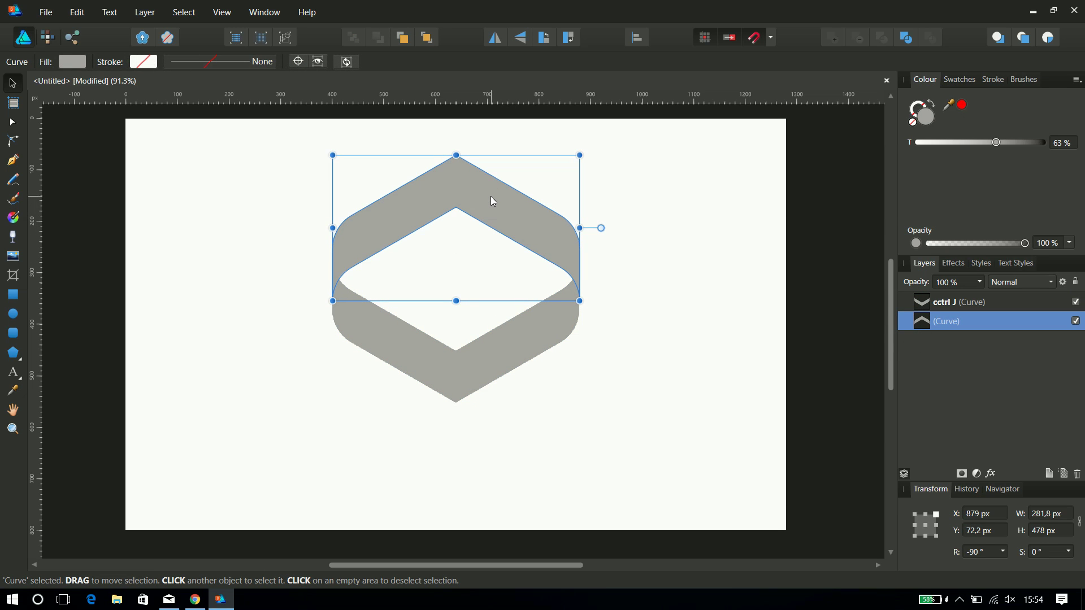
Step: Duplicate the upper chevron twice downward, flipping the lowest copy vertically to form a second ring
key(ctrl+j)
drag(491, 197, 489, 279)
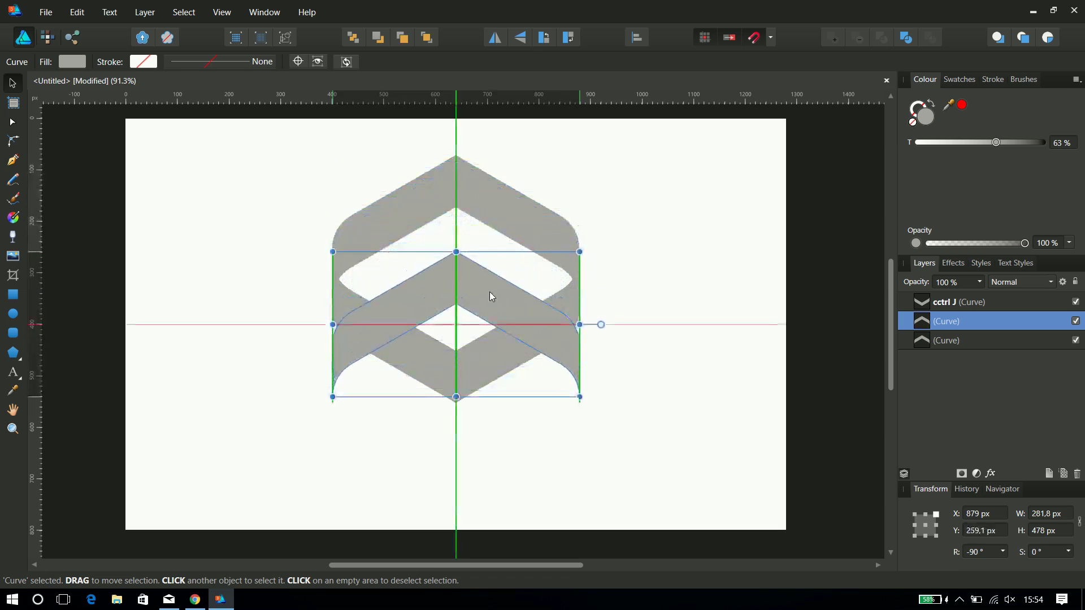
drag(489, 278, 489, 292)
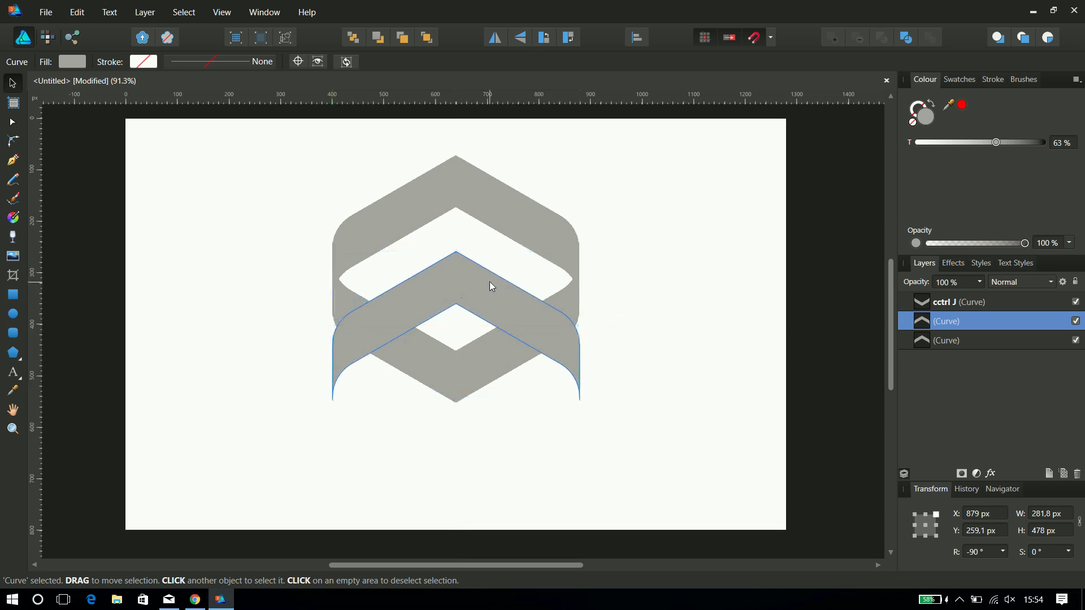
key(ctrl+j)
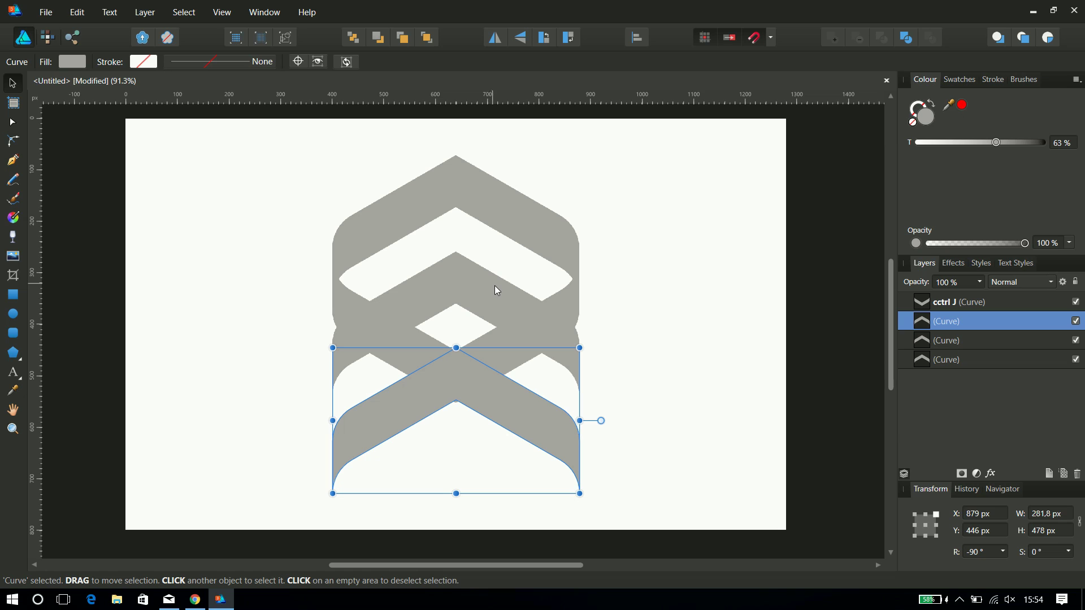
right_click(492, 389)
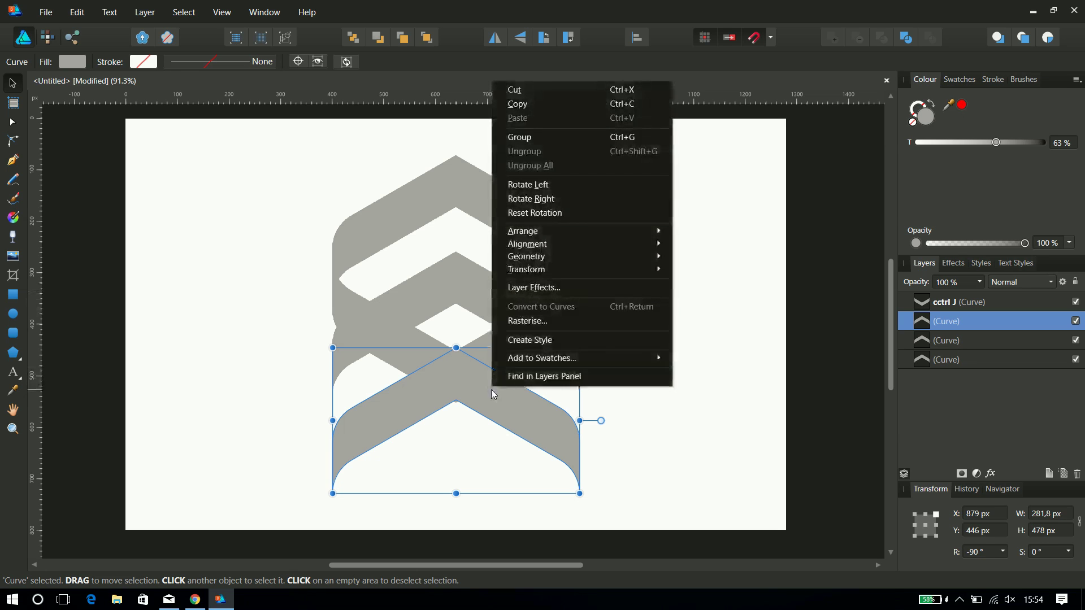
mouse_move(526, 269)
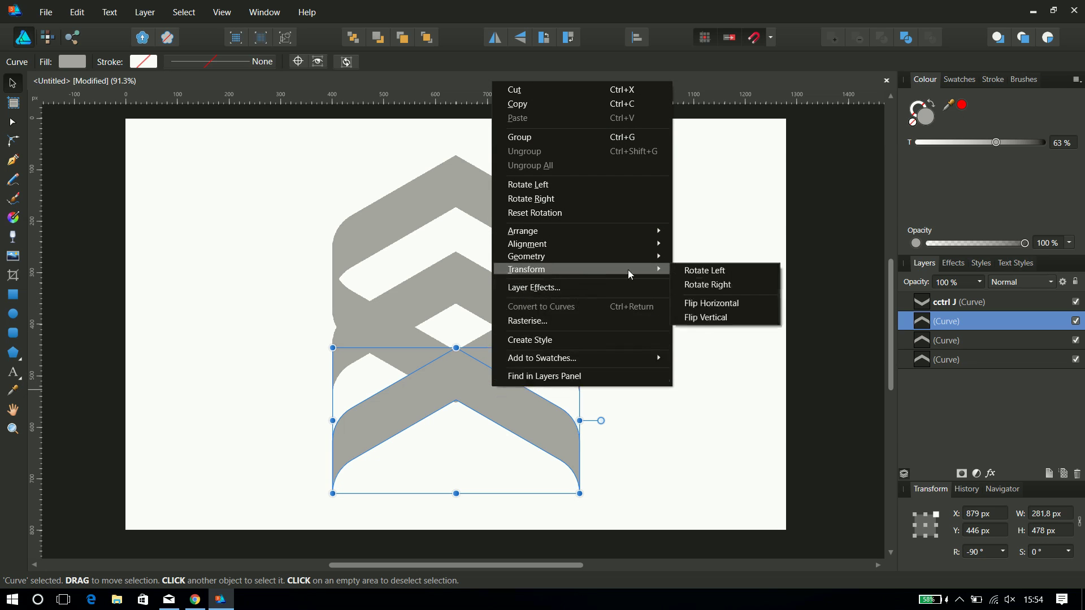
click(734, 318)
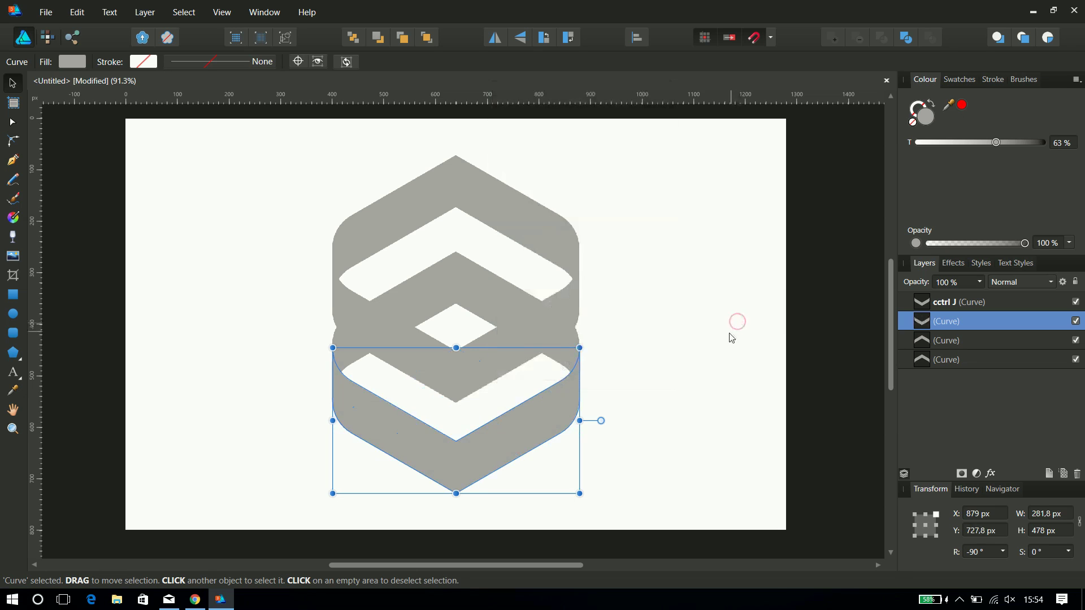
click(710, 349)
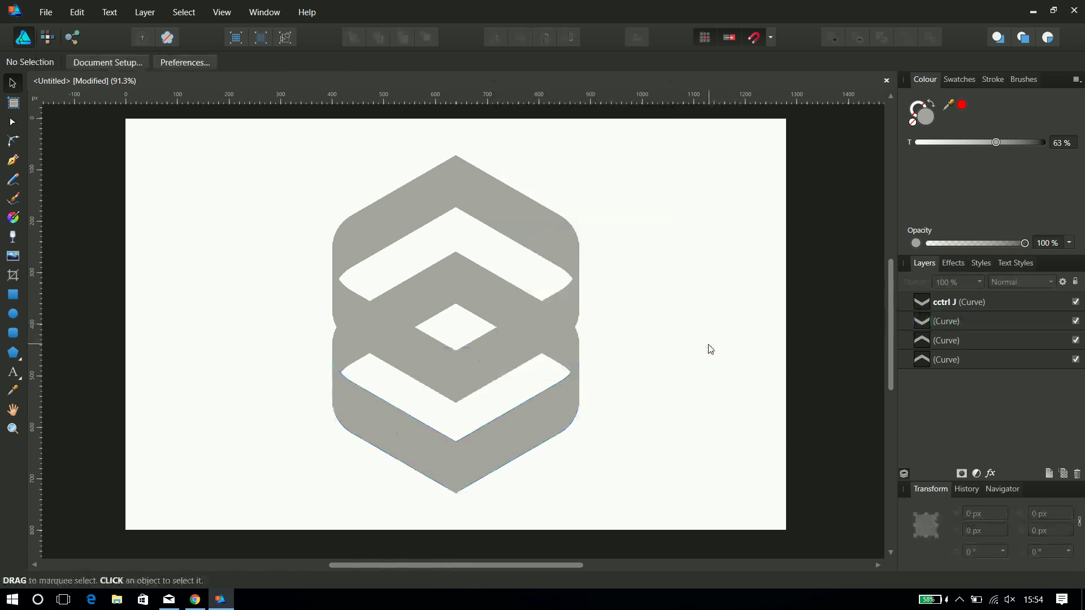
click(460, 190)
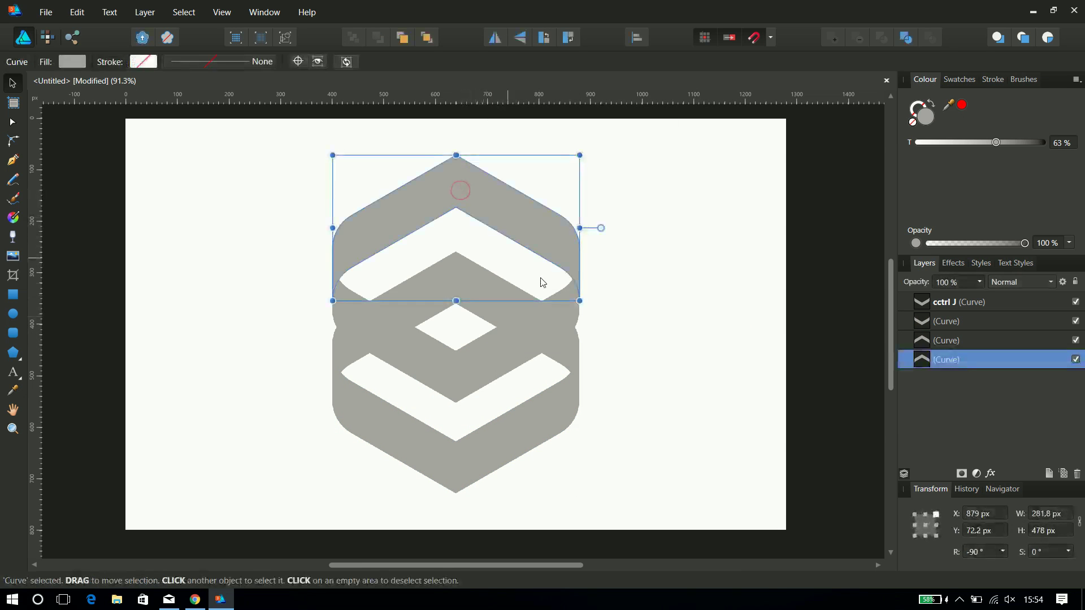
Step: Apply Style 7 pink to the first and third chevrons and Style 8 magenta to the second and fourth
click(987, 272)
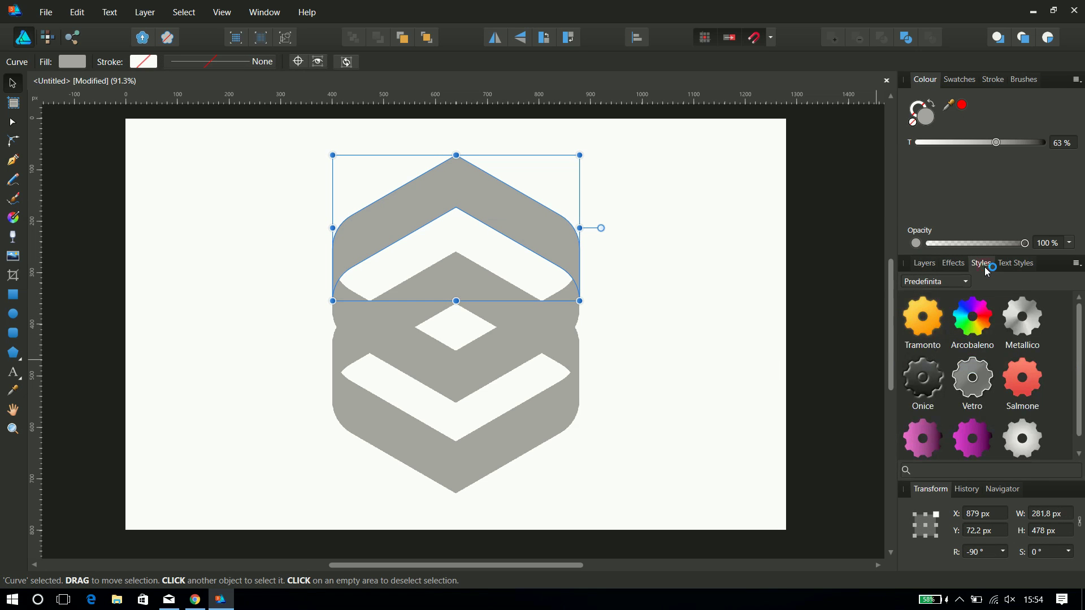
click(931, 436)
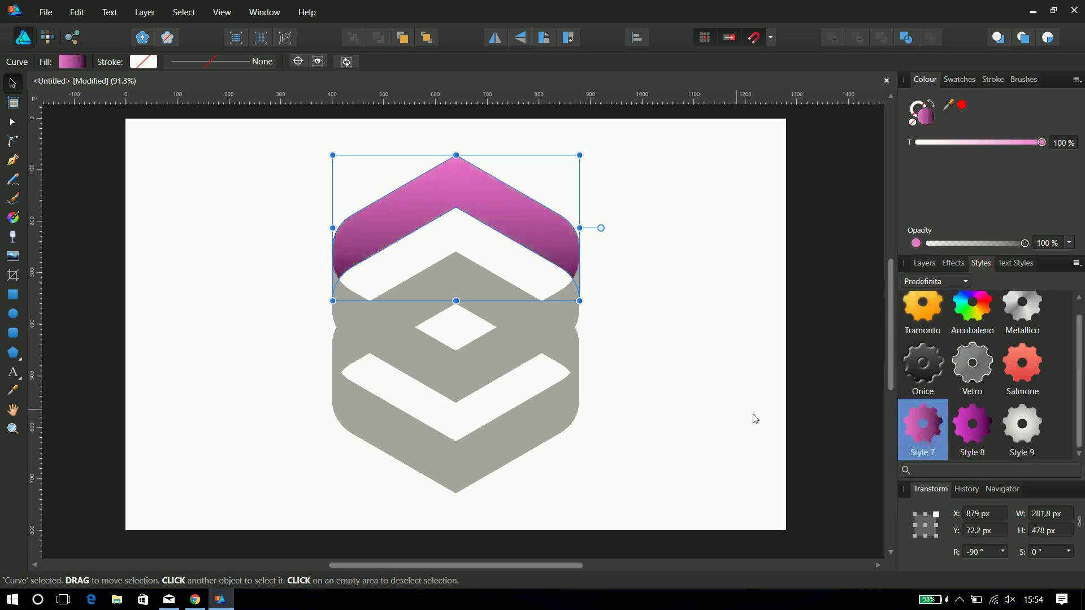
click(473, 358)
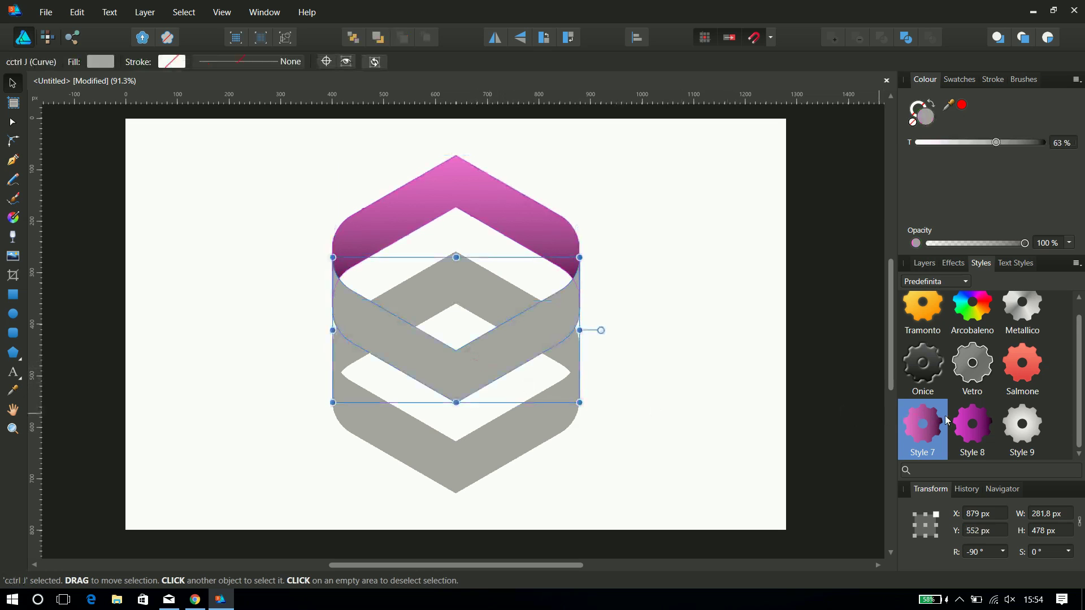
click(979, 433)
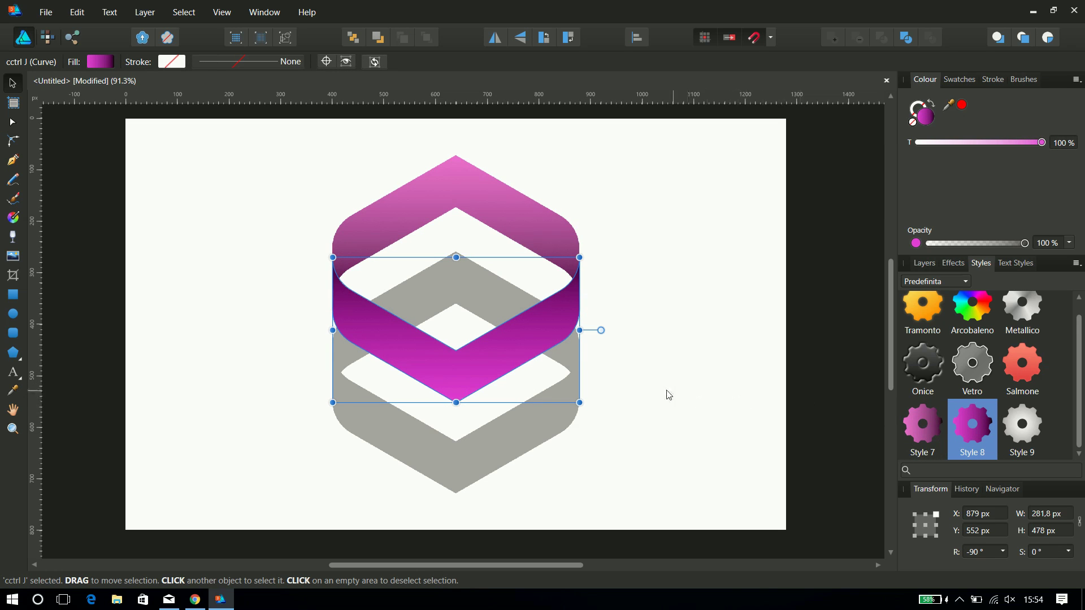
click(435, 280)
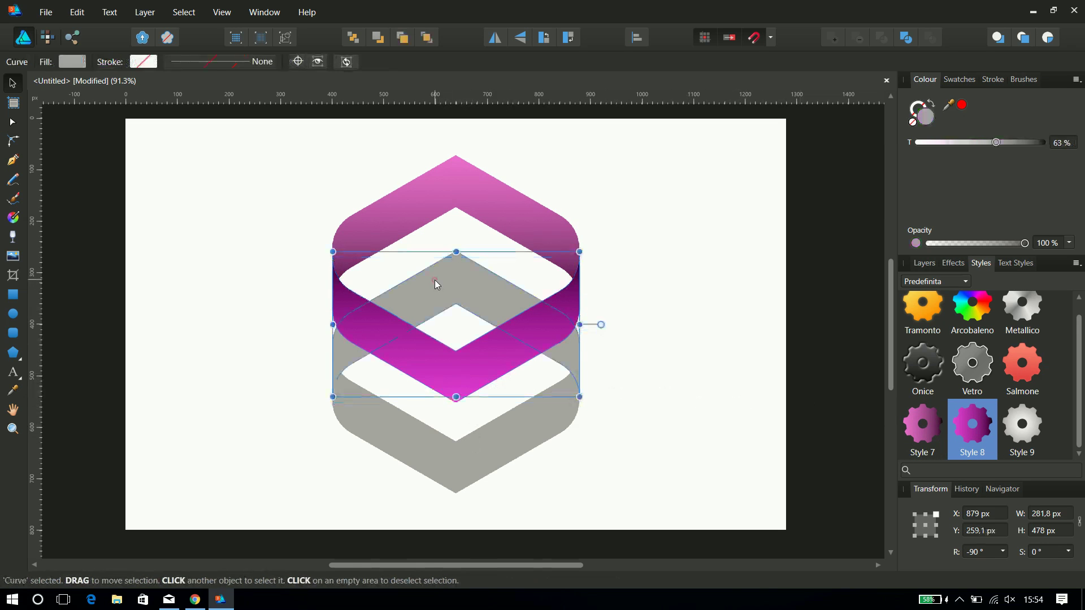
click(921, 433)
click(498, 435)
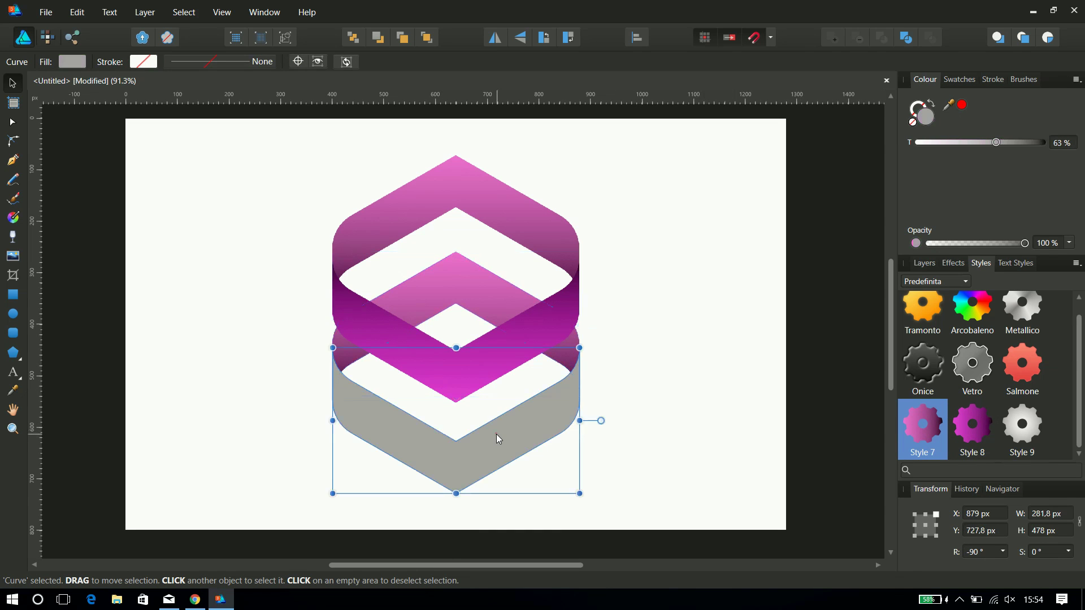
click(979, 433)
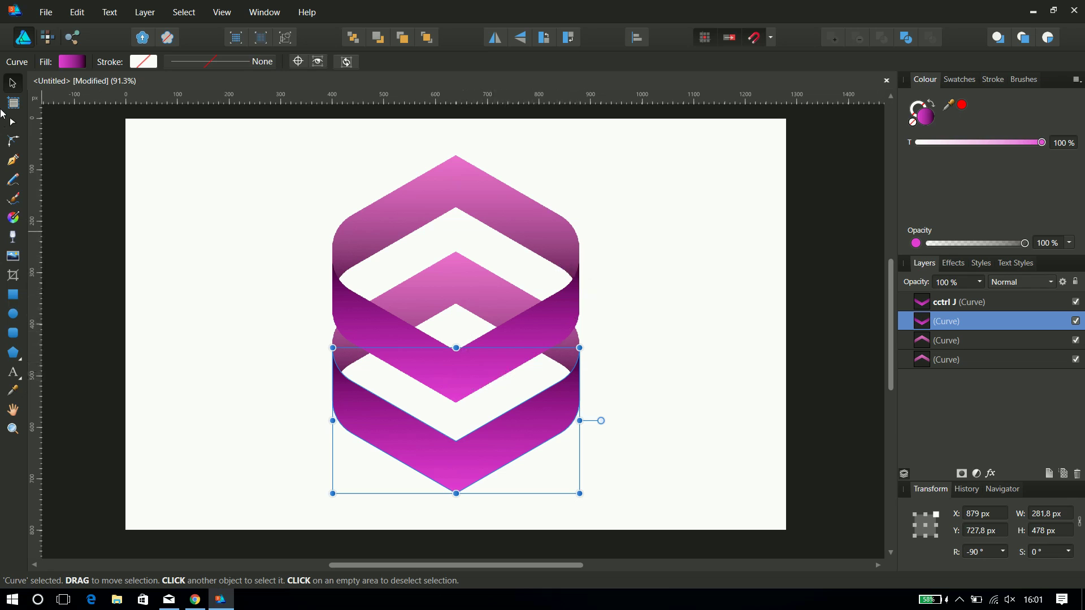
Step: Break the middle 'cctrl J' band at its bottom node into two separate halves
key(a)
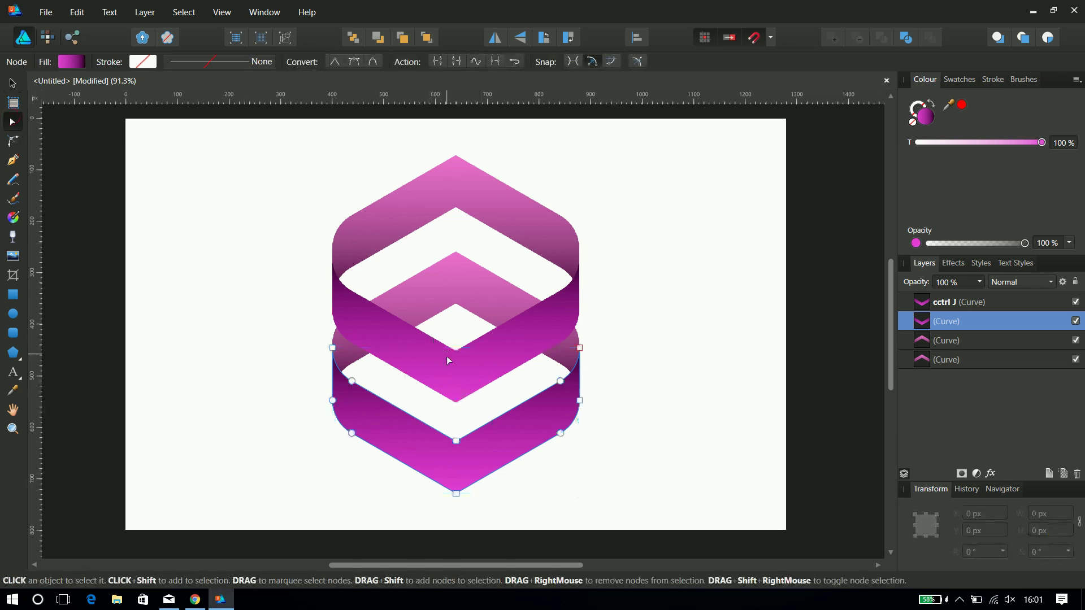
click(449, 362)
click(457, 351)
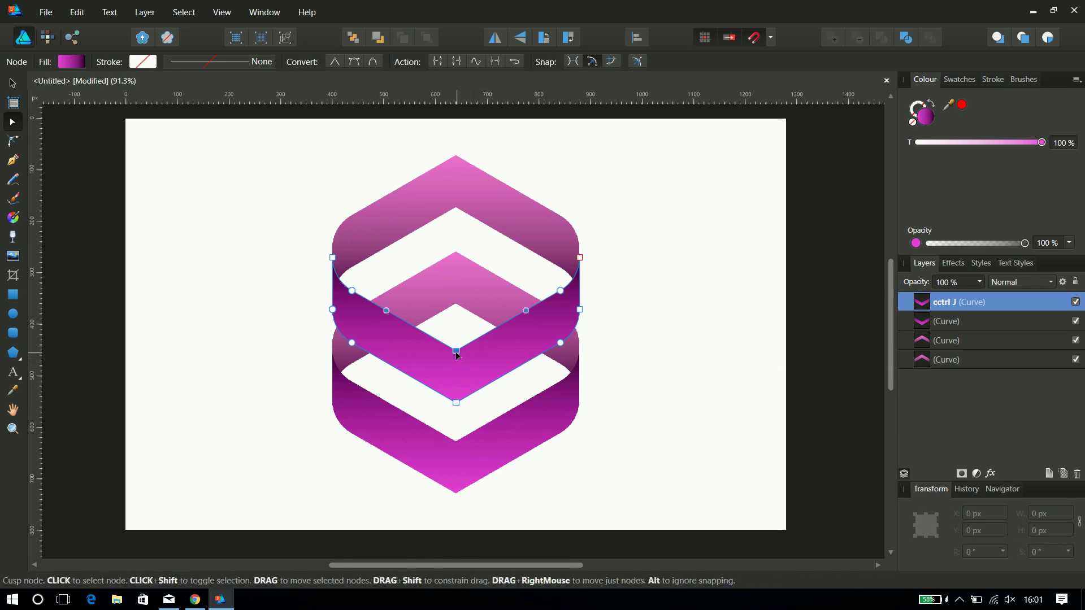
click(439, 62)
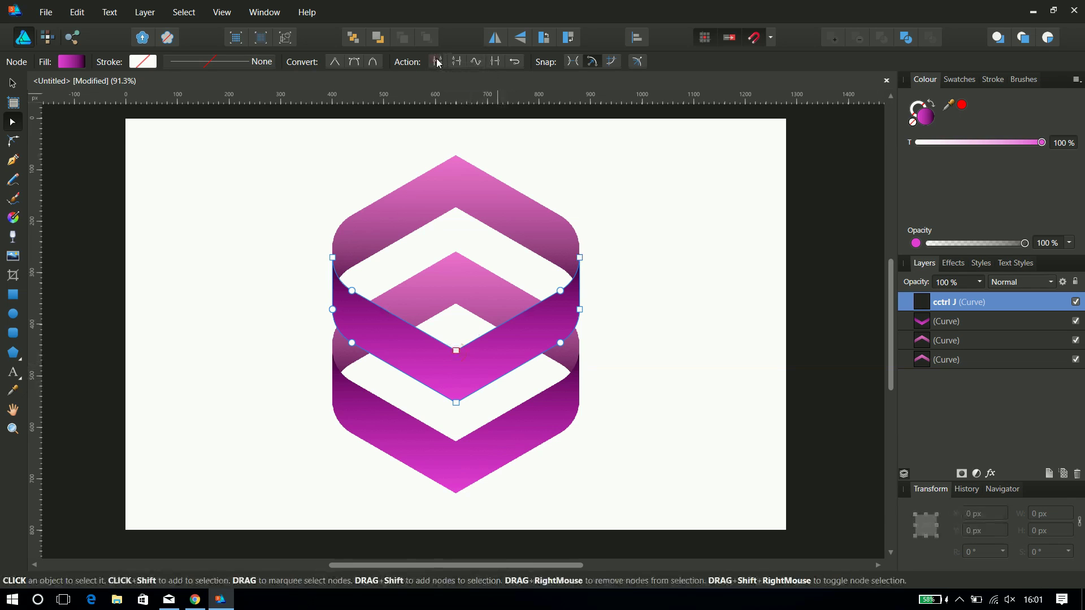
click(456, 403)
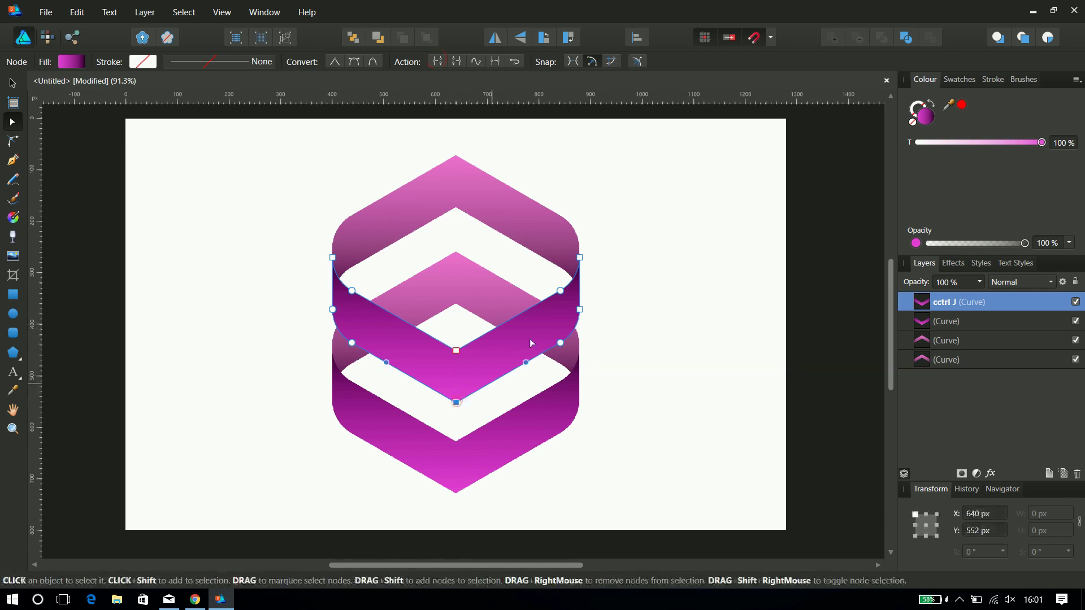
click(436, 62)
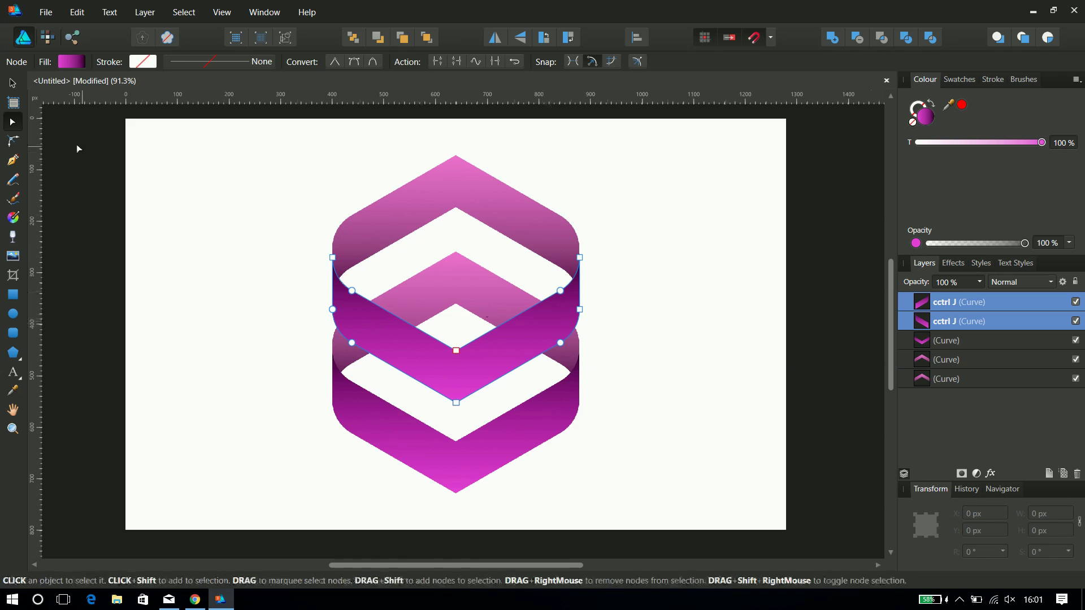
click(12, 83)
key(ctrl+d)
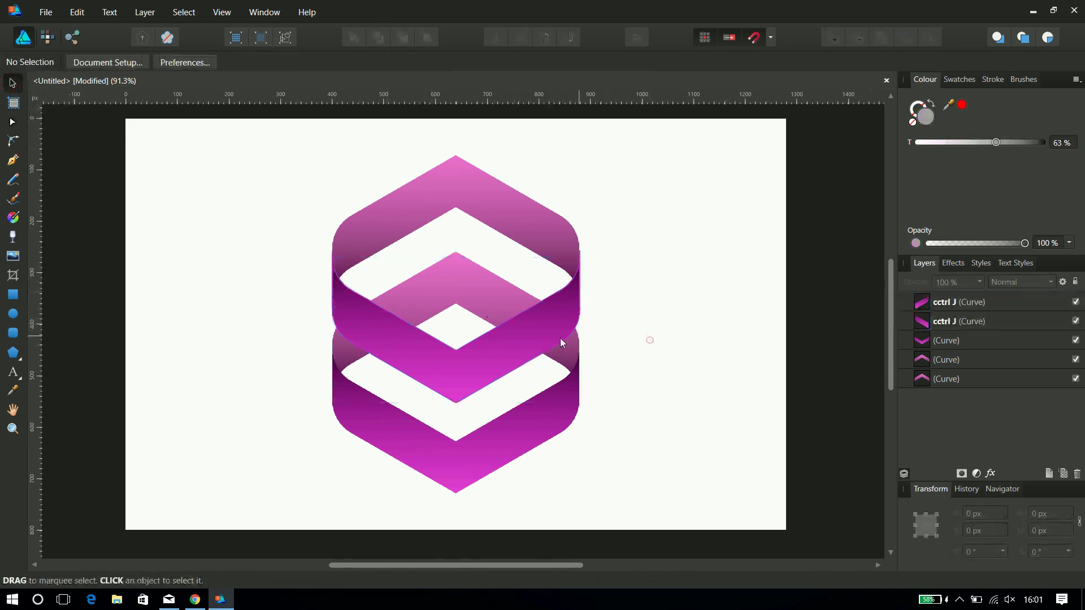
click(533, 334)
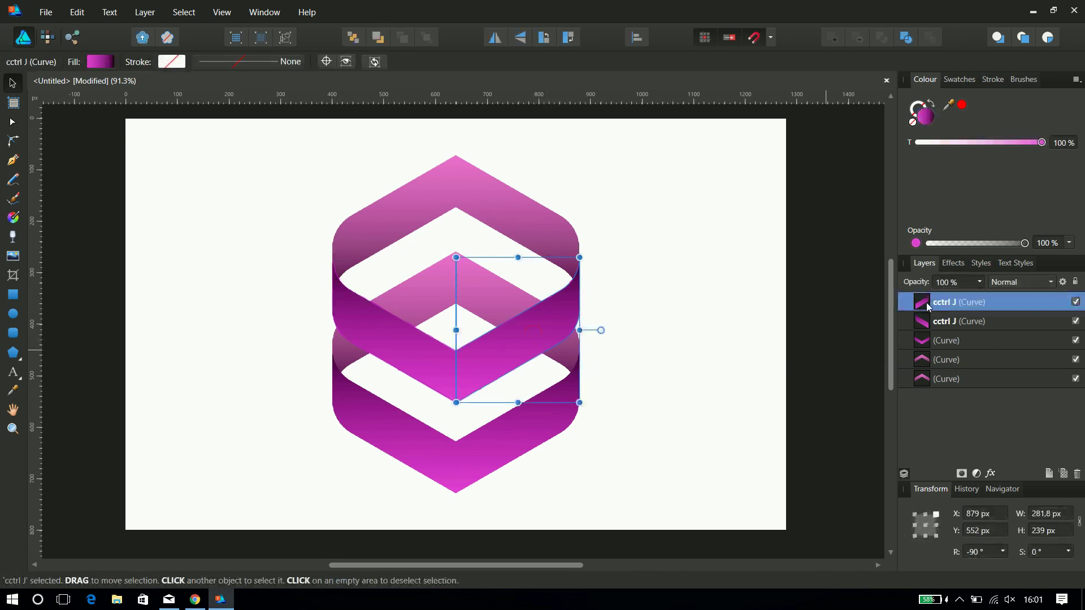
Step: Move the right-half 'cctrl J' layer below the upper band layer so the rings interlock
drag(923, 302, 925, 371)
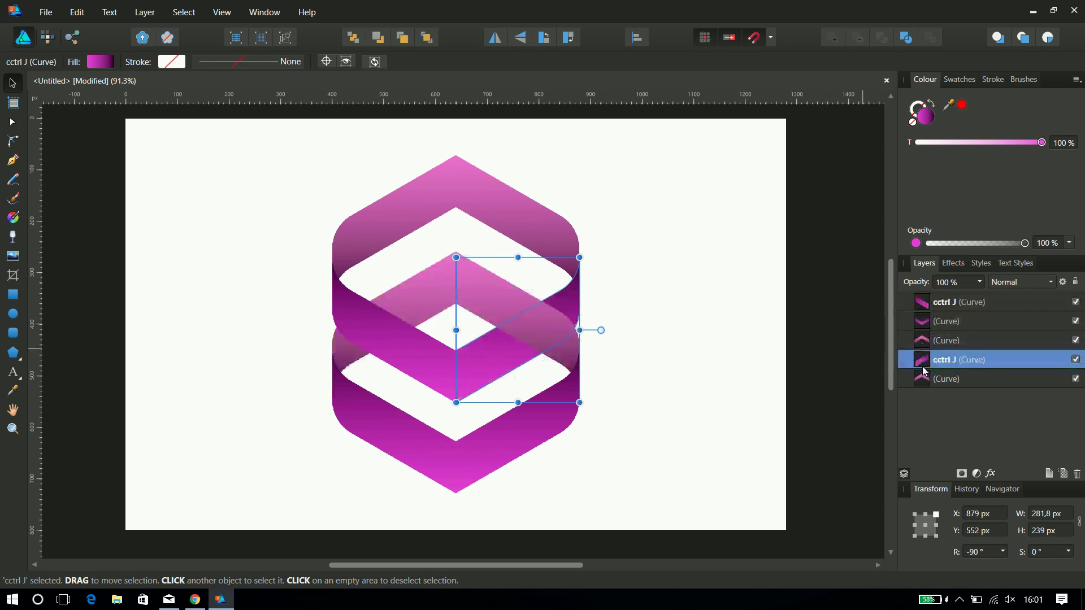
click(676, 328)
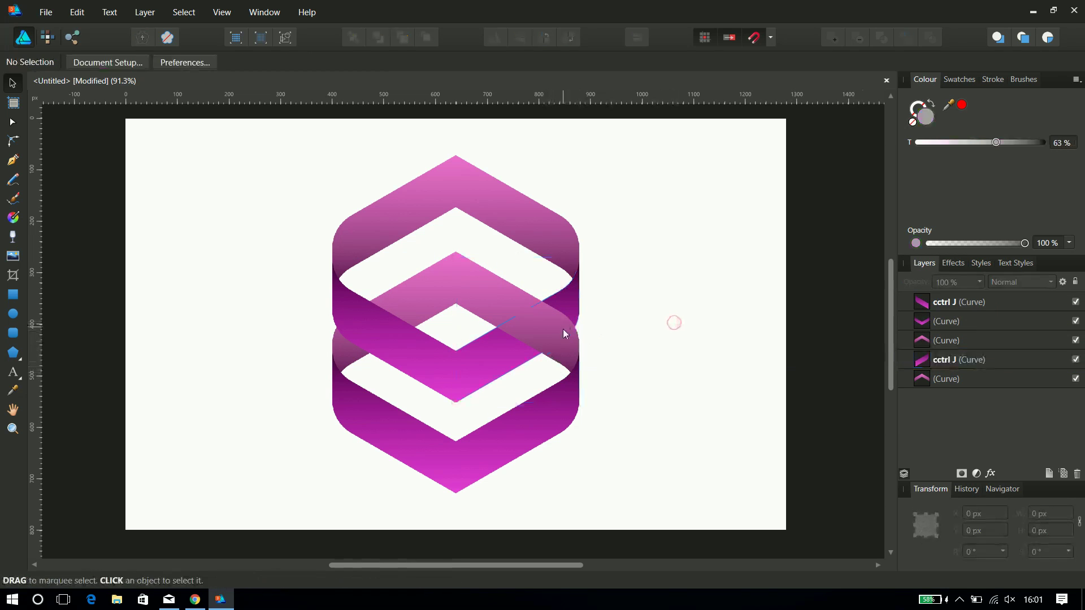
click(499, 345)
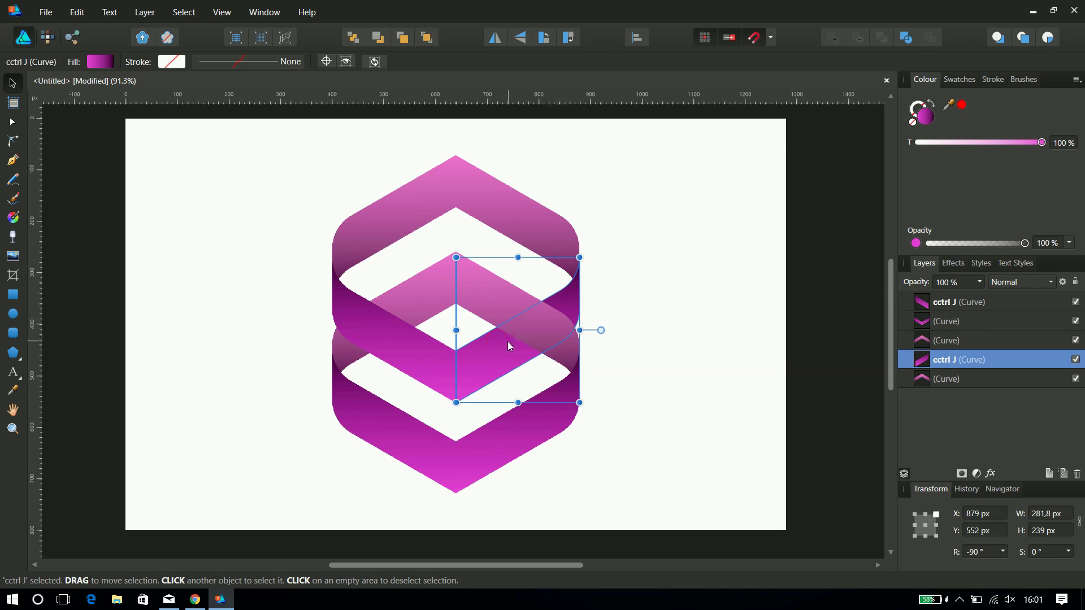
shift+click(425, 368)
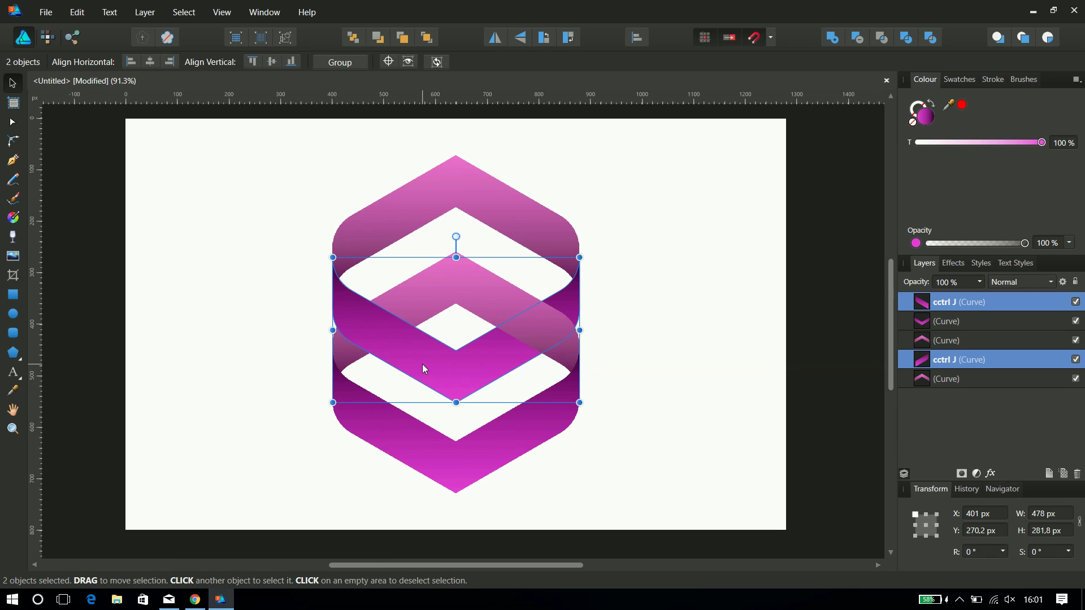
click(514, 217)
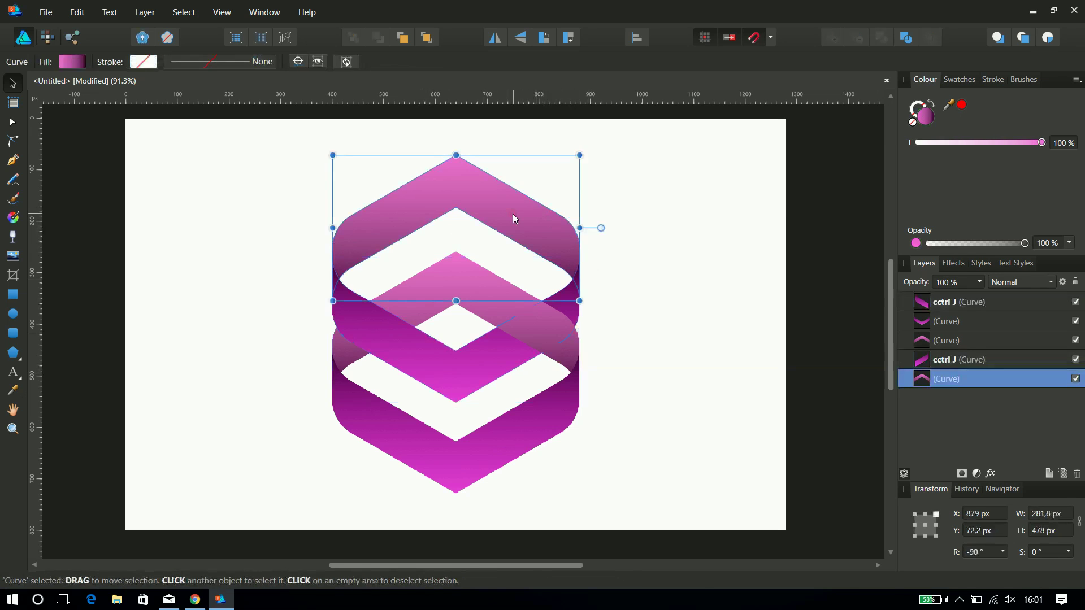
Step: Break the upper band at its inner top node into two halves
click(12, 124)
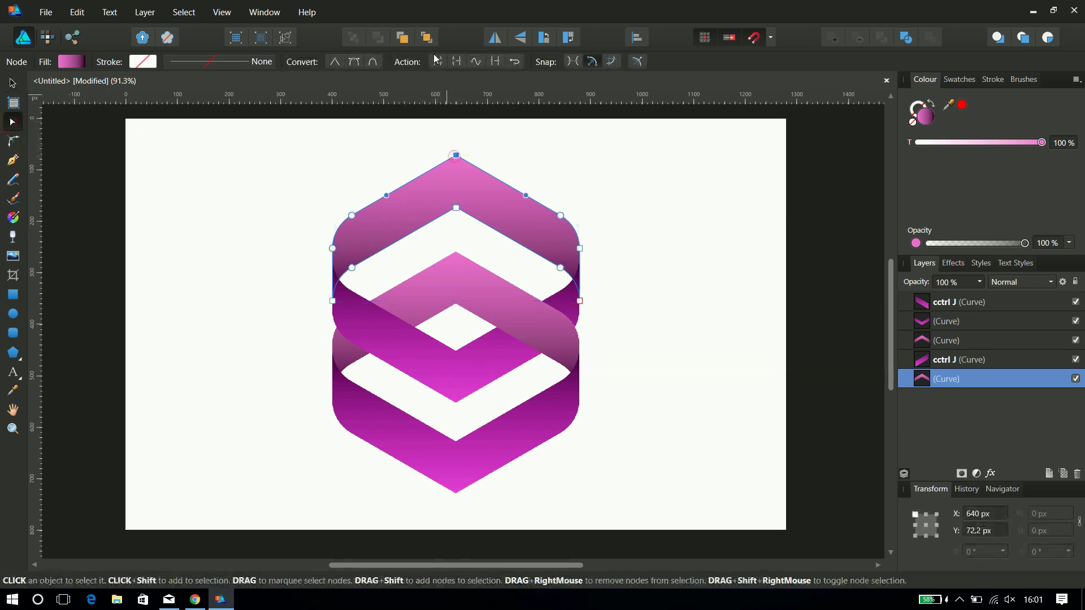
click(456, 155)
click(456, 208)
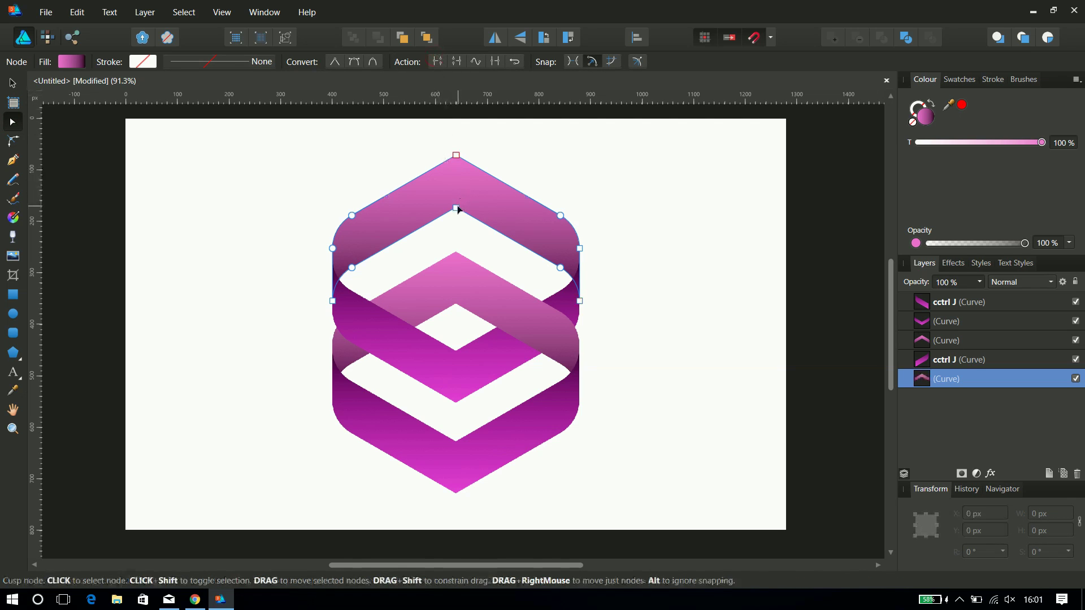
click(435, 62)
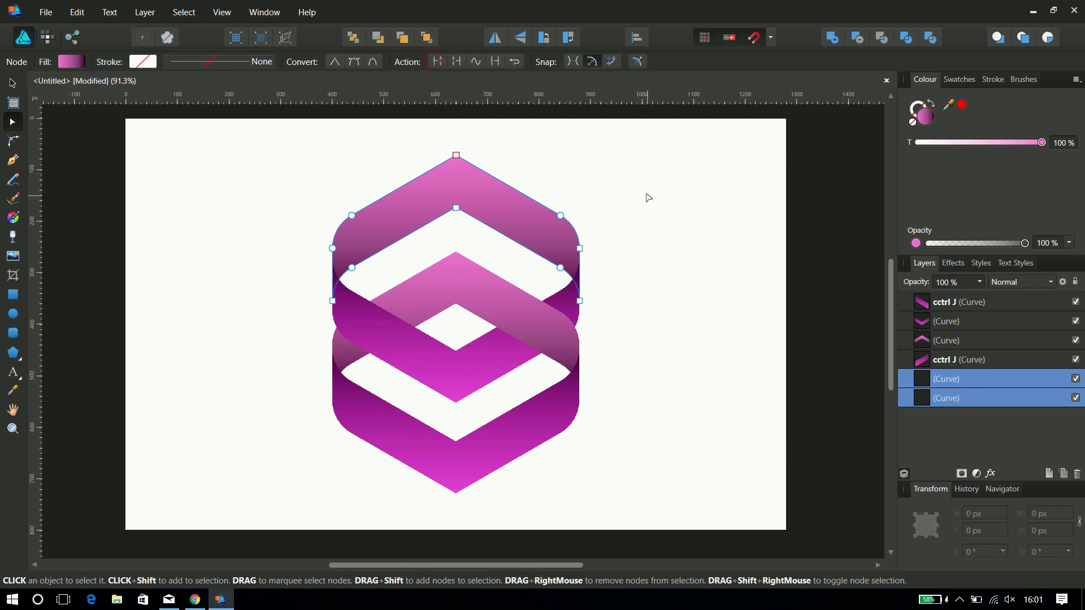
Step: Raise the upper band's right half to the top of the layer stack
click(11, 82)
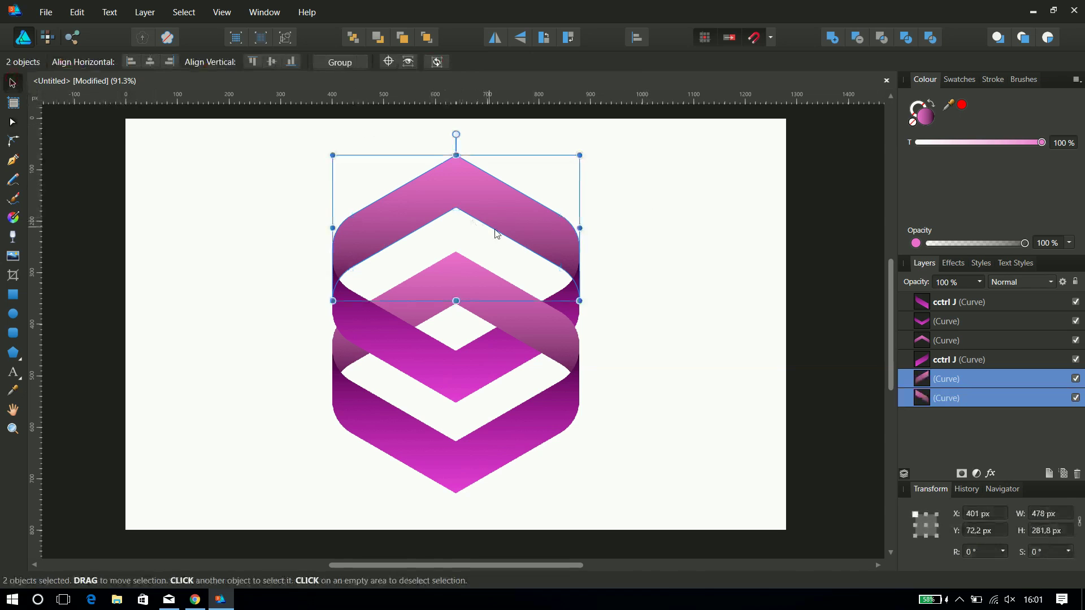
click(527, 227)
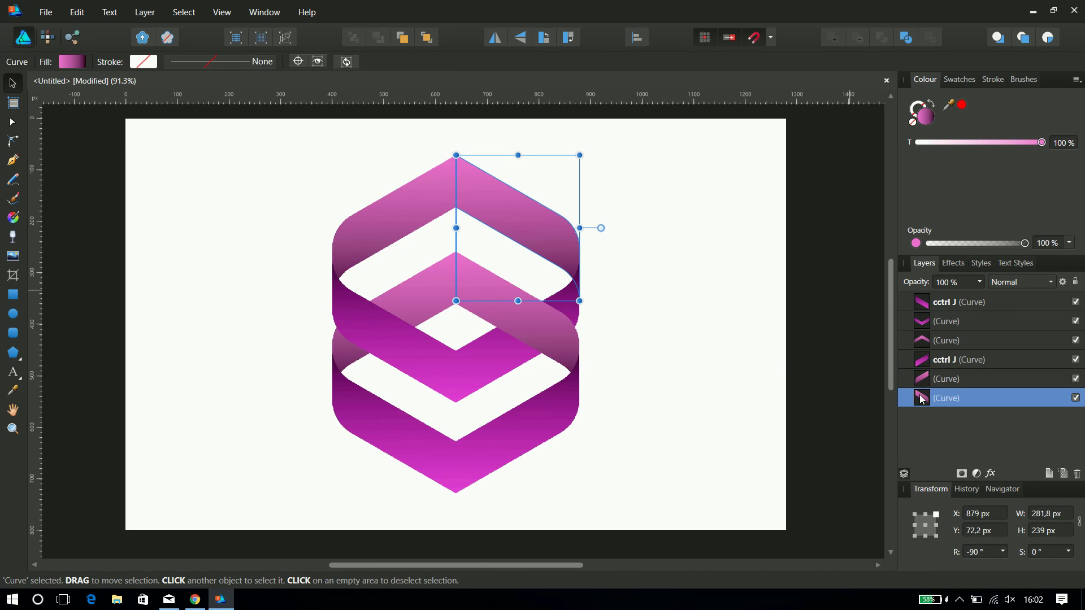
drag(922, 399, 897, 295)
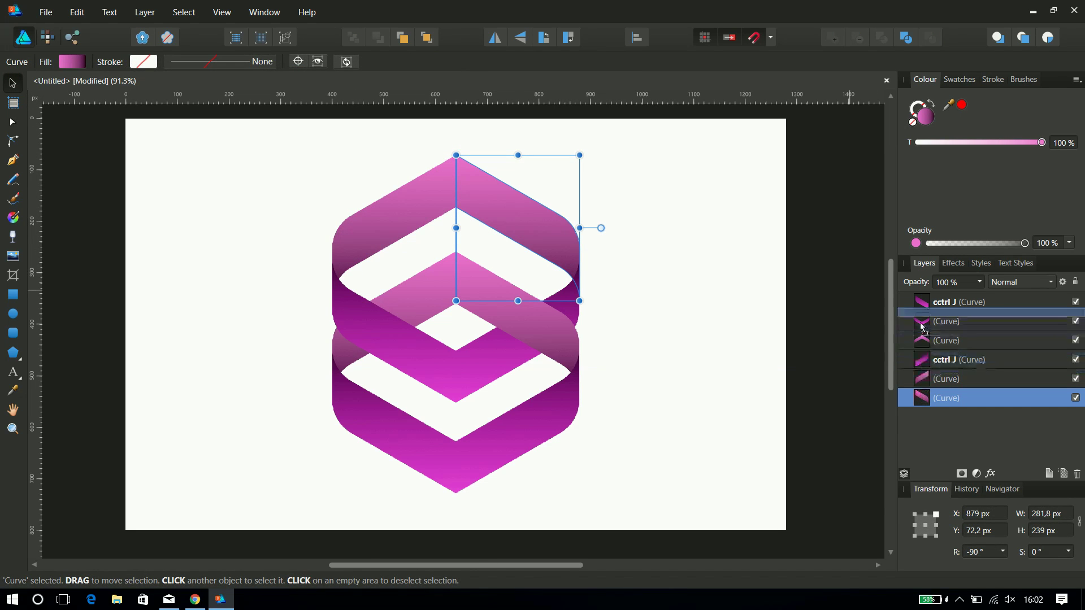
click(721, 304)
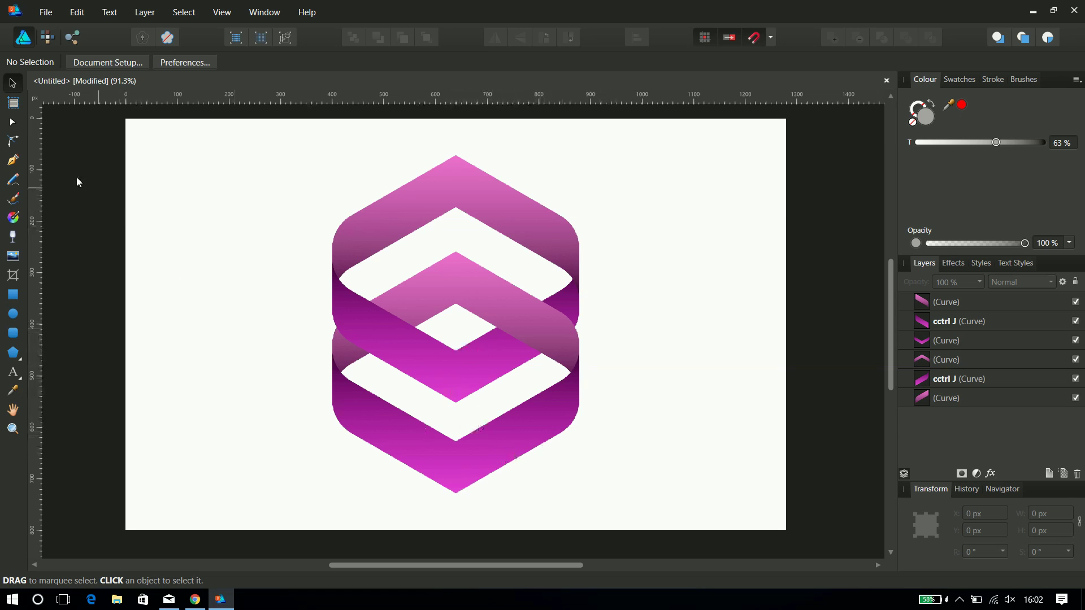
click(12, 122)
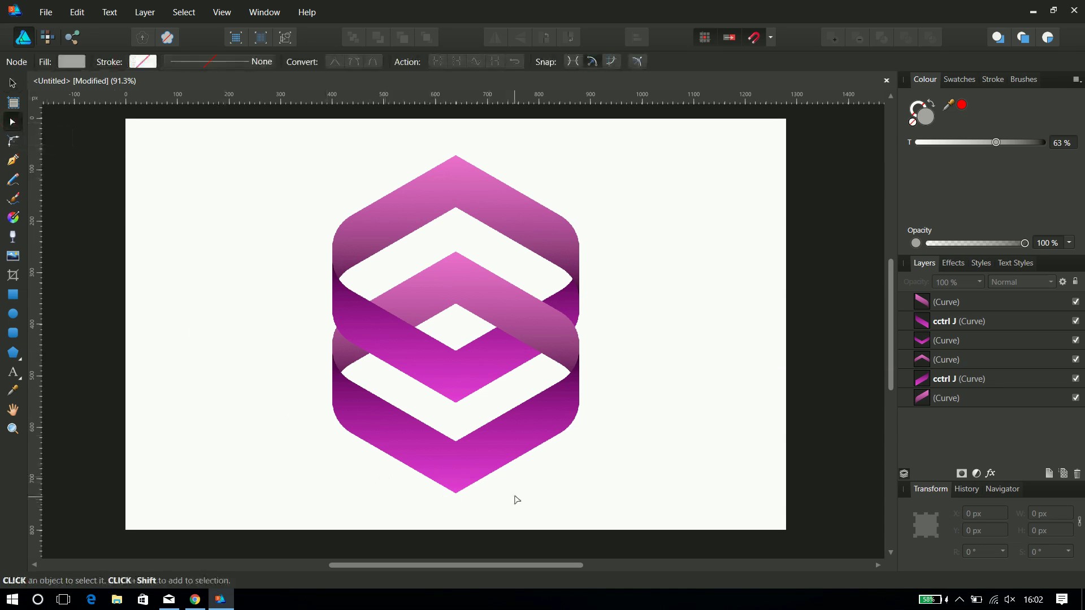
Step: Break the lower band at its inner and outer bottom nodes, then select its right half
click(471, 460)
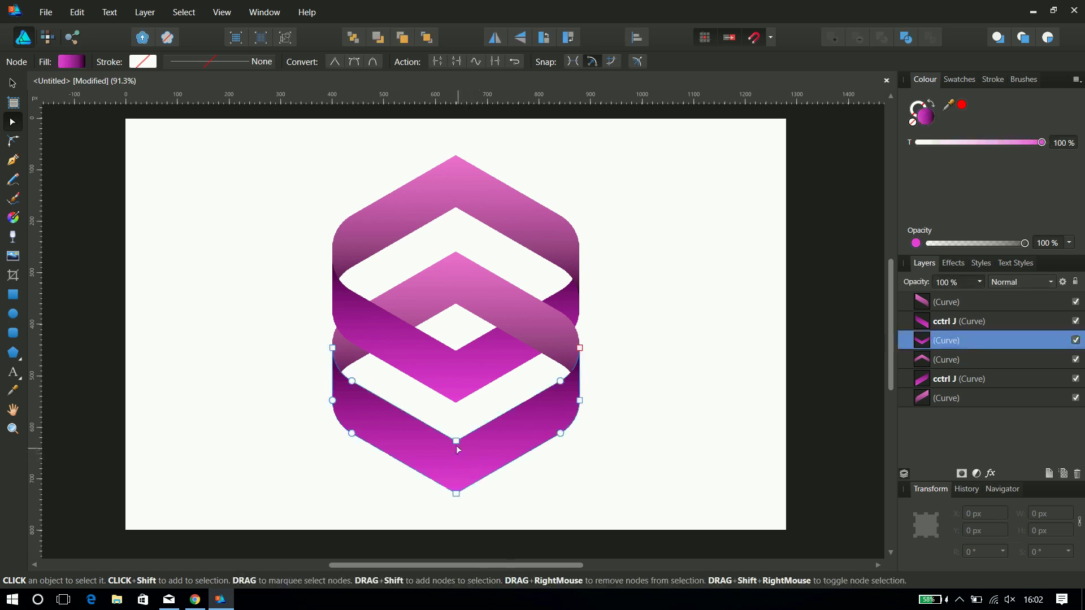
click(456, 440)
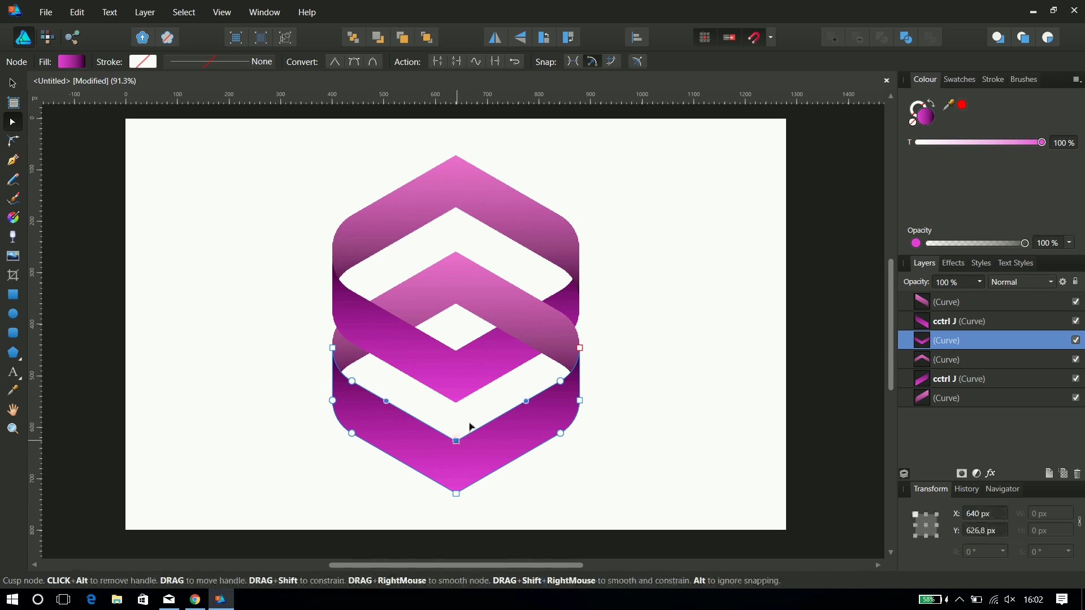
click(439, 61)
click(457, 493)
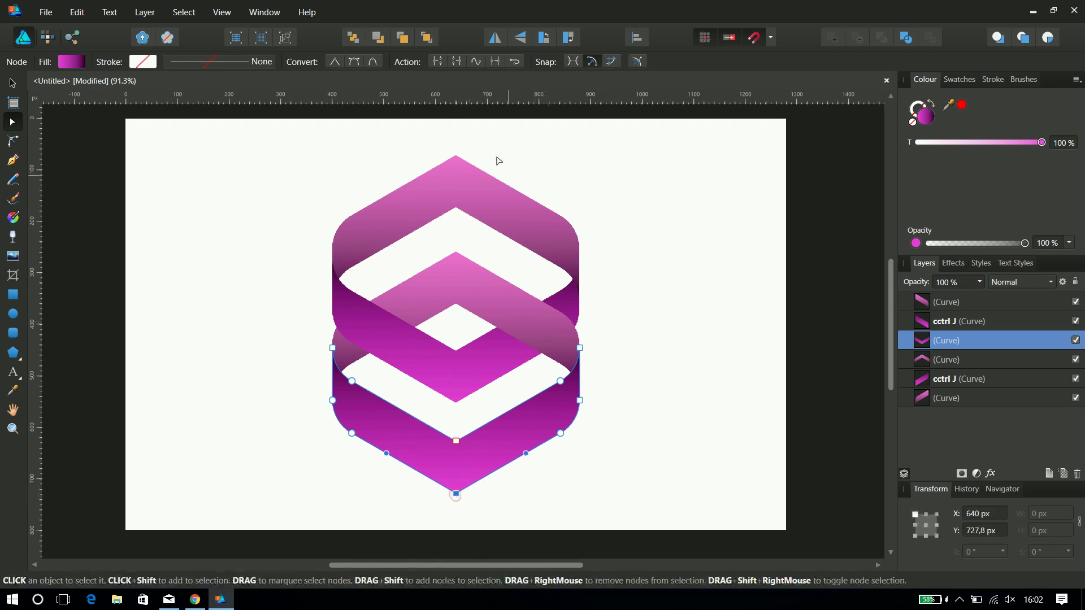
click(439, 66)
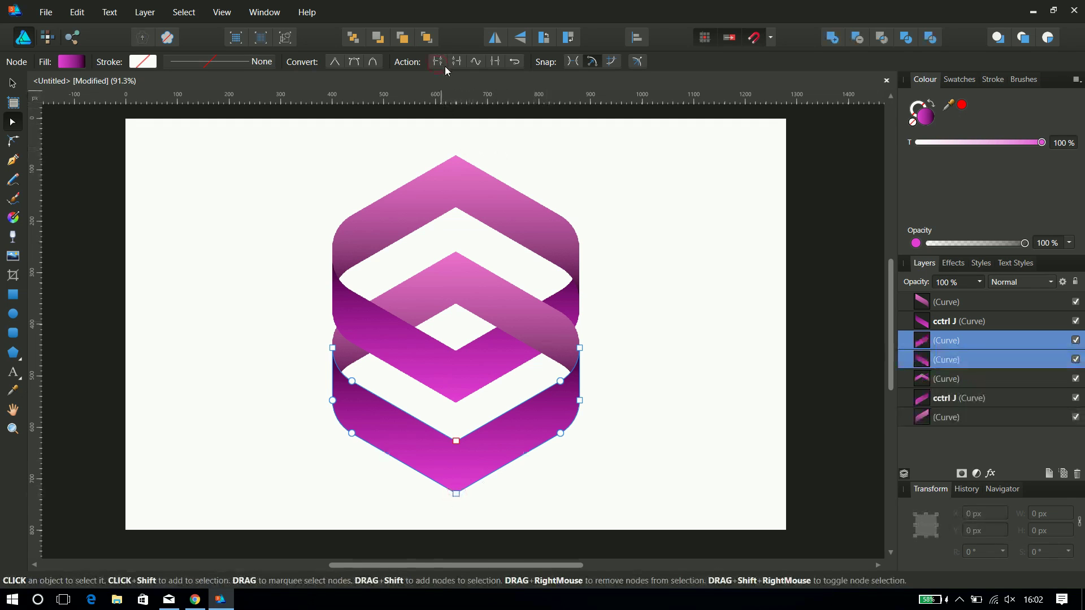
click(13, 84)
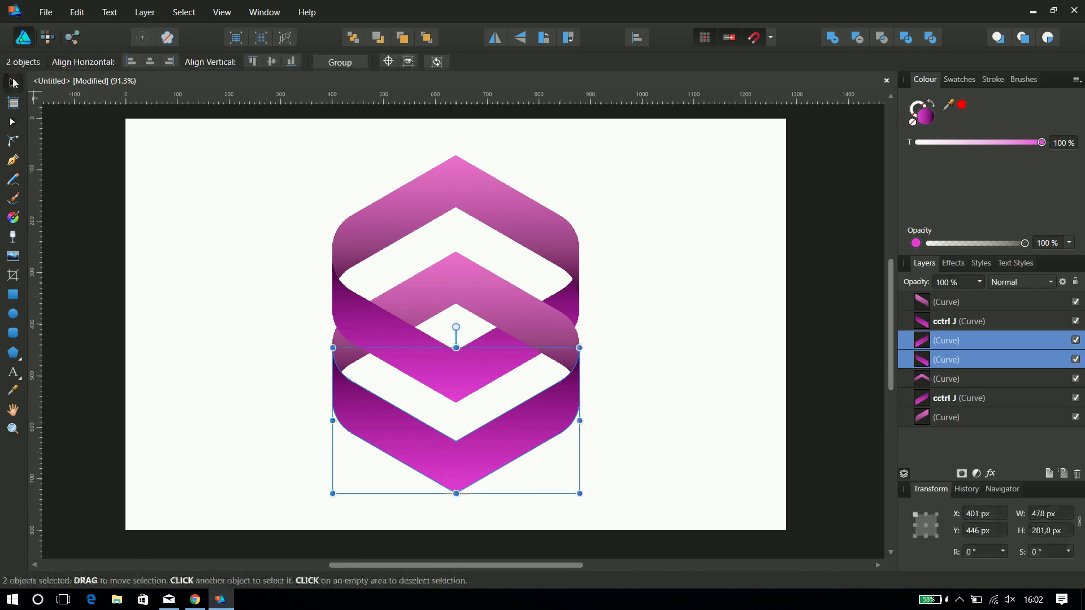
click(652, 434)
click(552, 427)
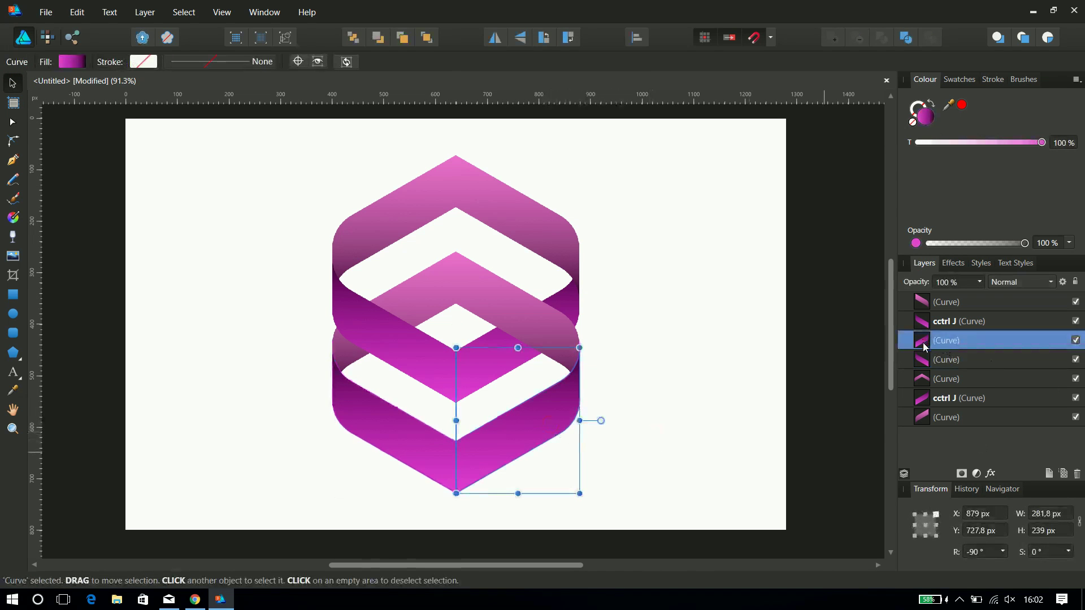
Step: Move the lower band's right half to the bottom of the layer stack, then select both lower halves
drag(924, 341, 928, 421)
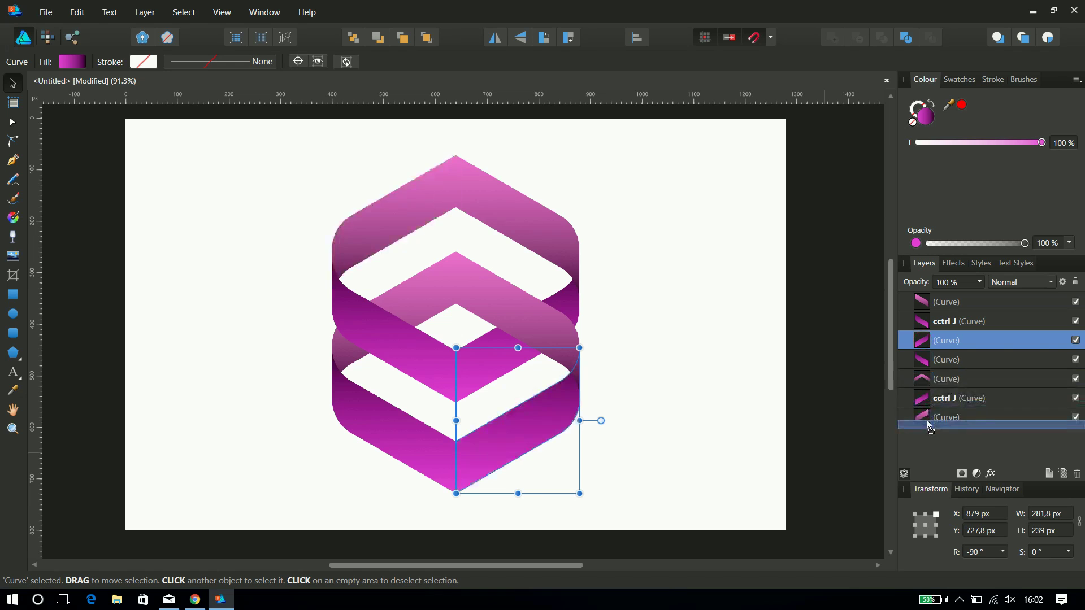
drag(929, 423, 929, 423)
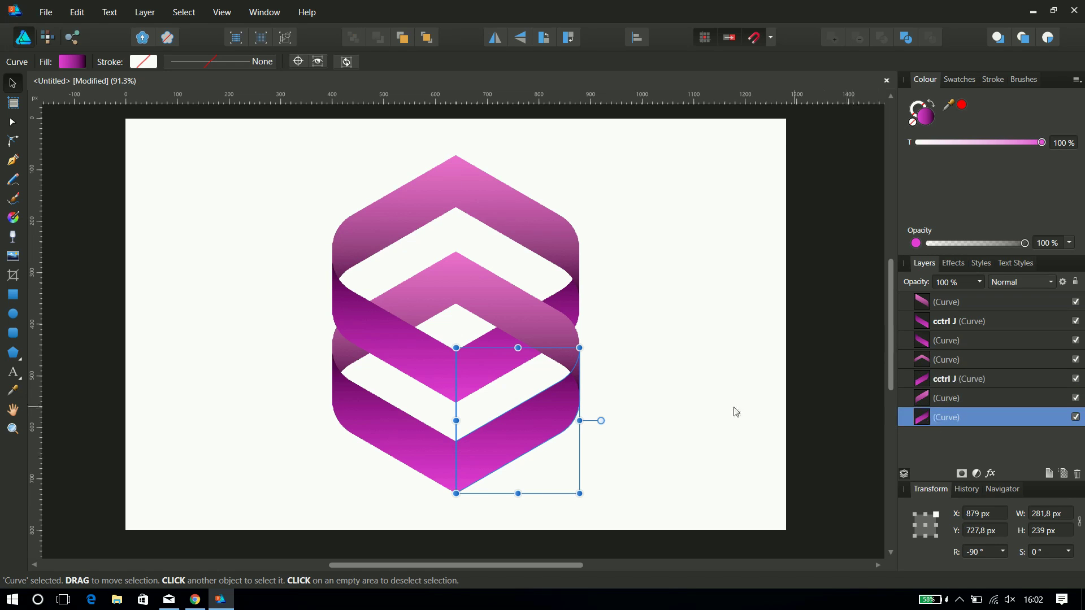
click(766, 405)
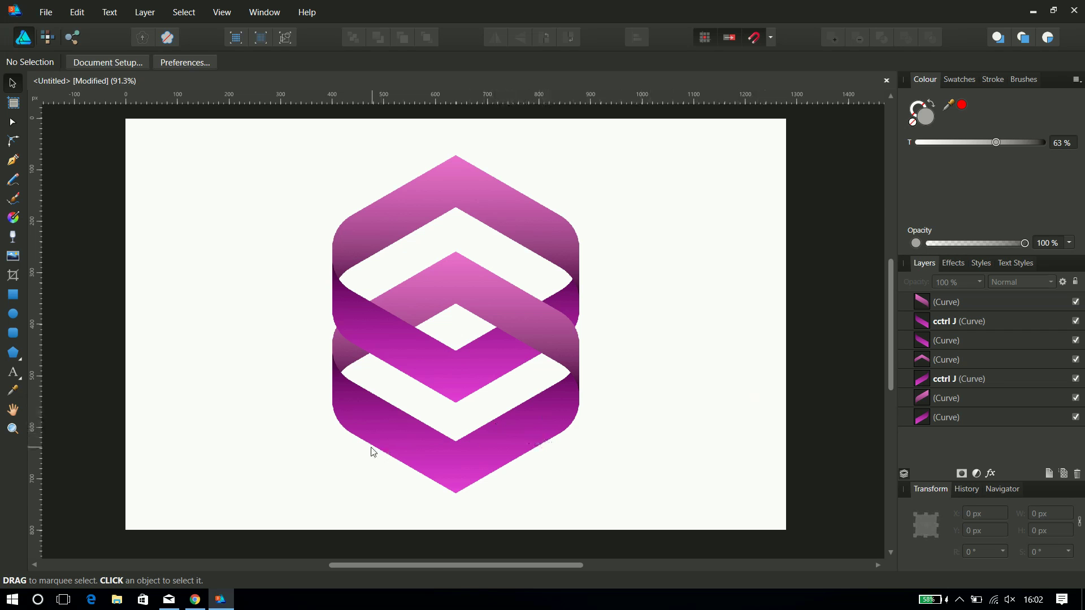
click(382, 431)
shift+click(504, 447)
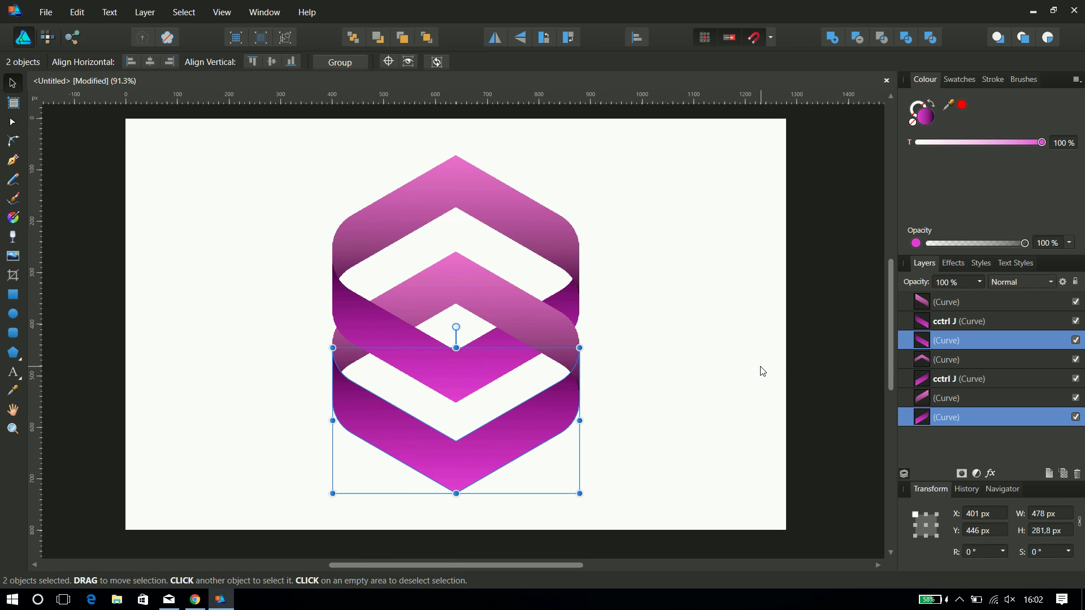
click(832, 38)
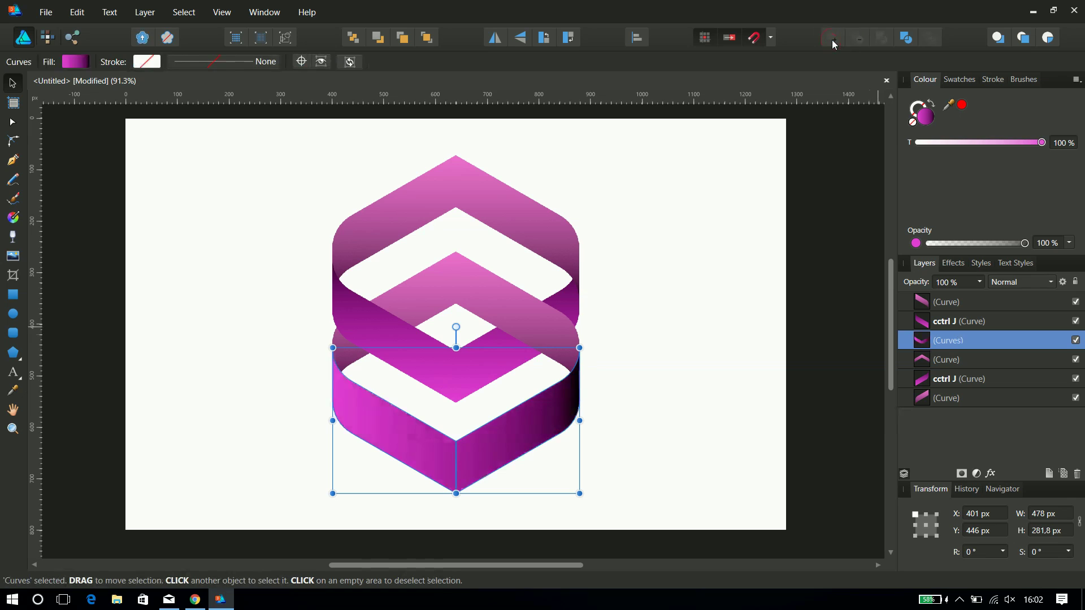
key(ctrl+z)
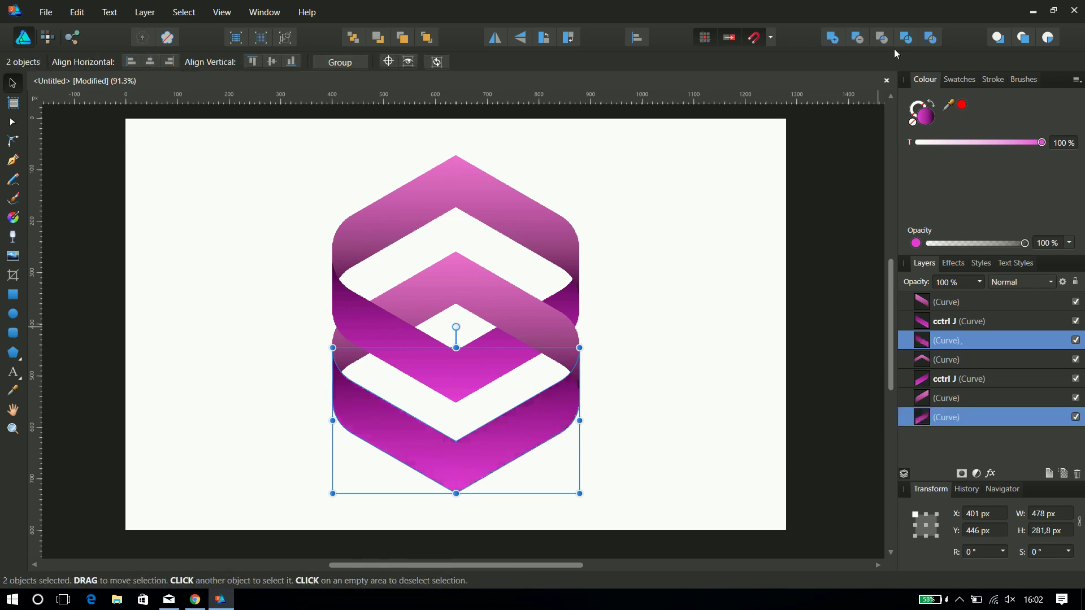
click(931, 38)
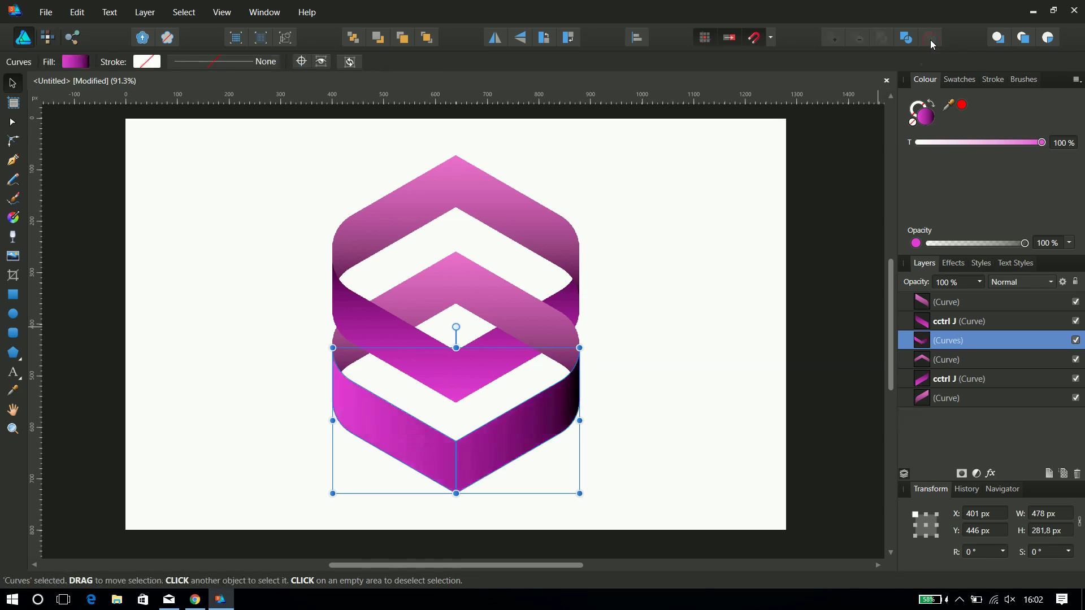
key(ctrl+z)
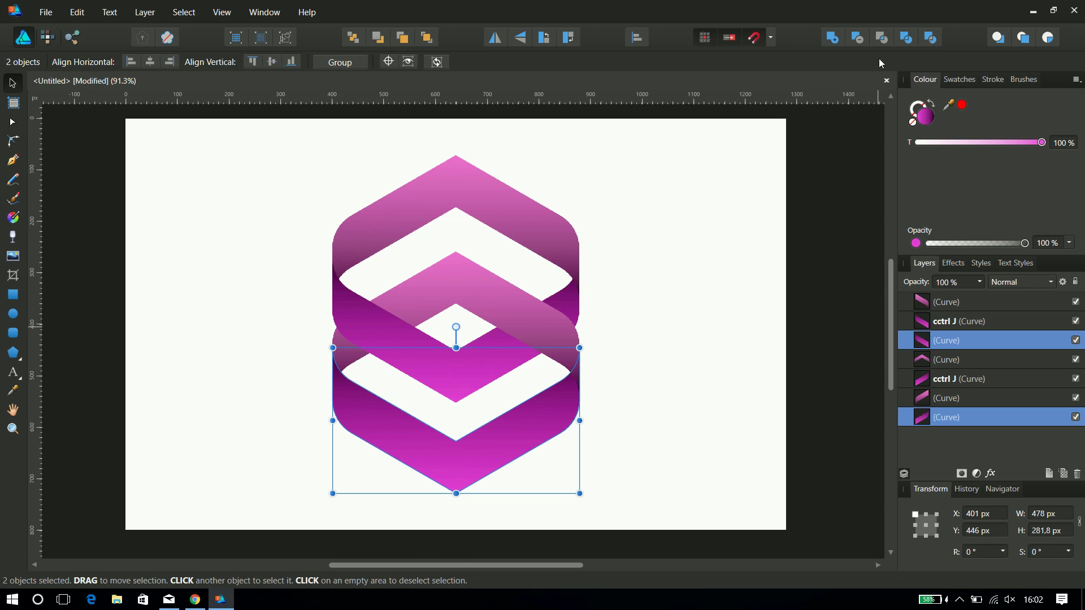
click(750, 286)
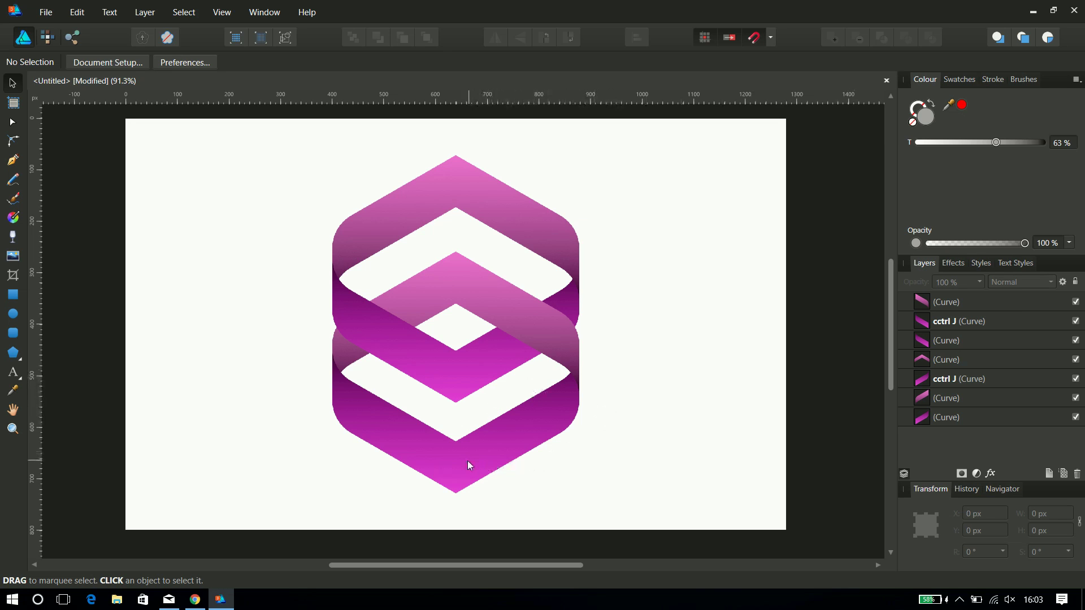
Step: Drag a horizontal linear gradient across both upper band pieces, dark at the left
click(415, 211)
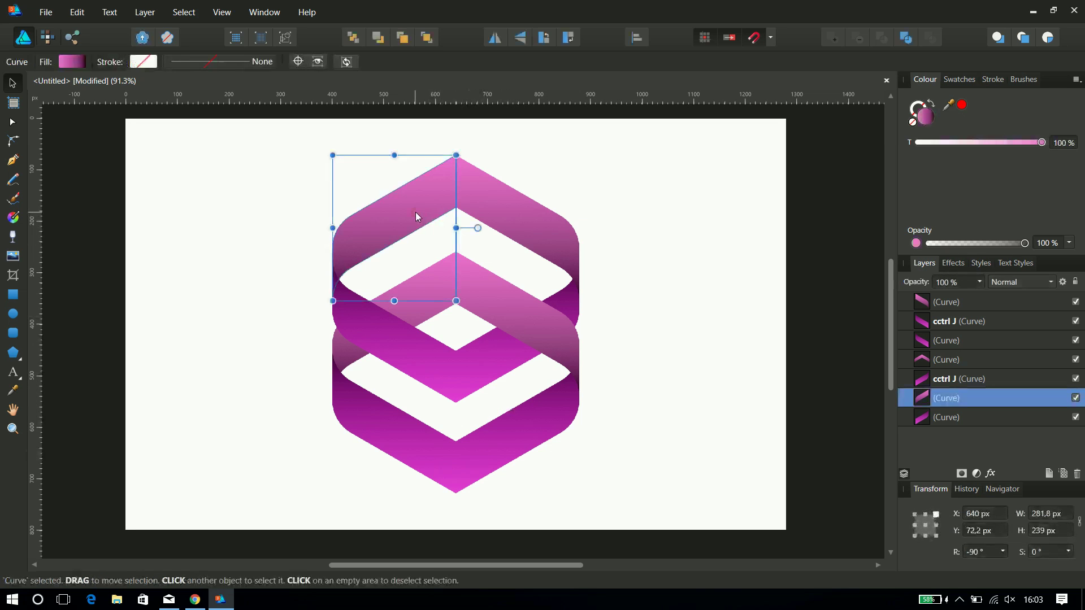
shift+click(503, 211)
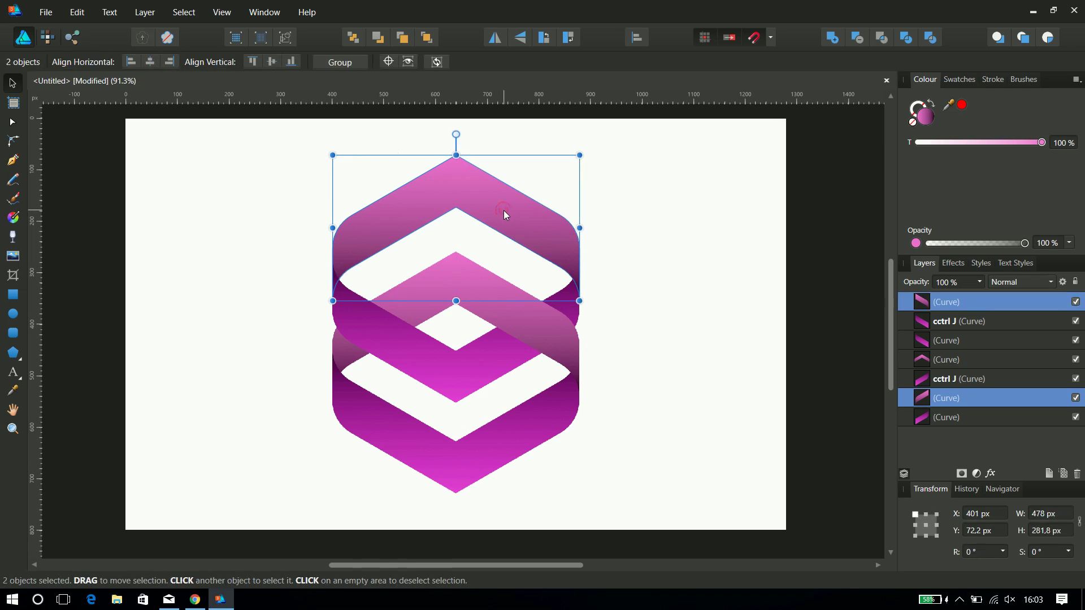
click(14, 221)
drag(456, 291, 333, 258)
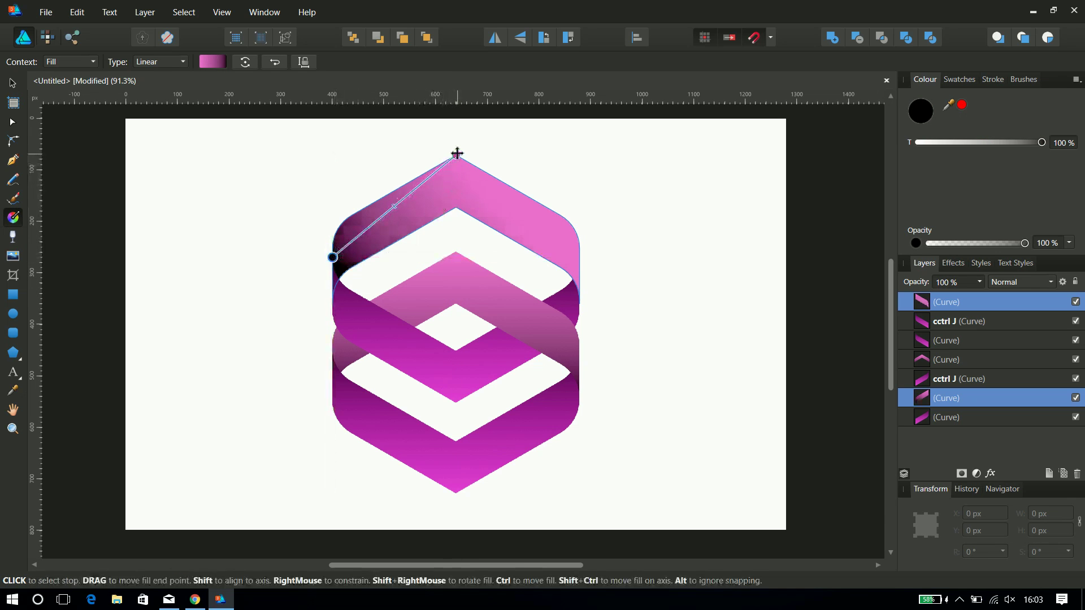
drag(455, 157, 578, 255)
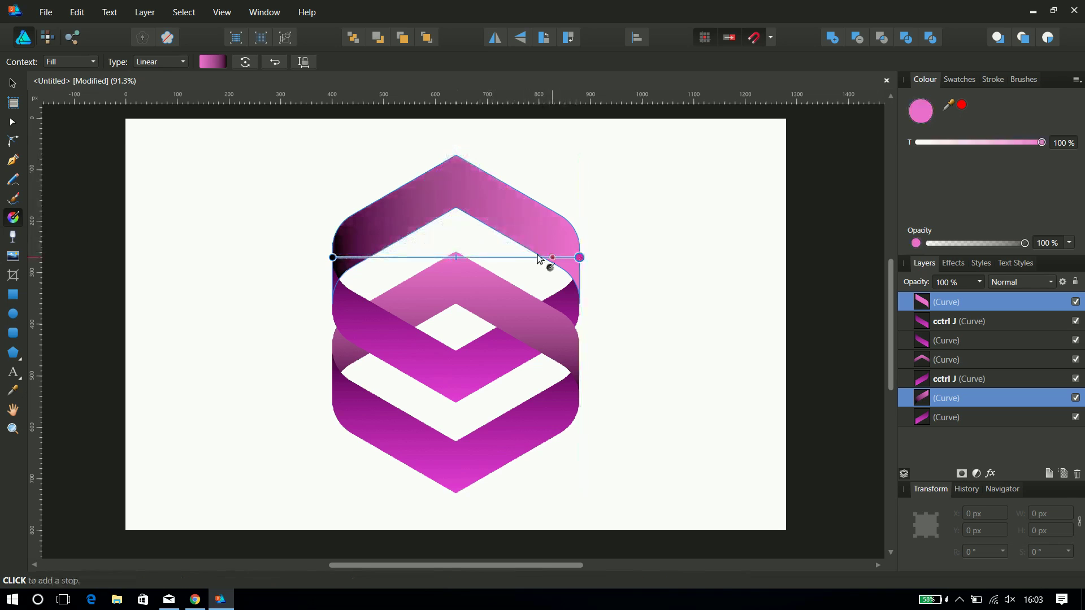
click(333, 257)
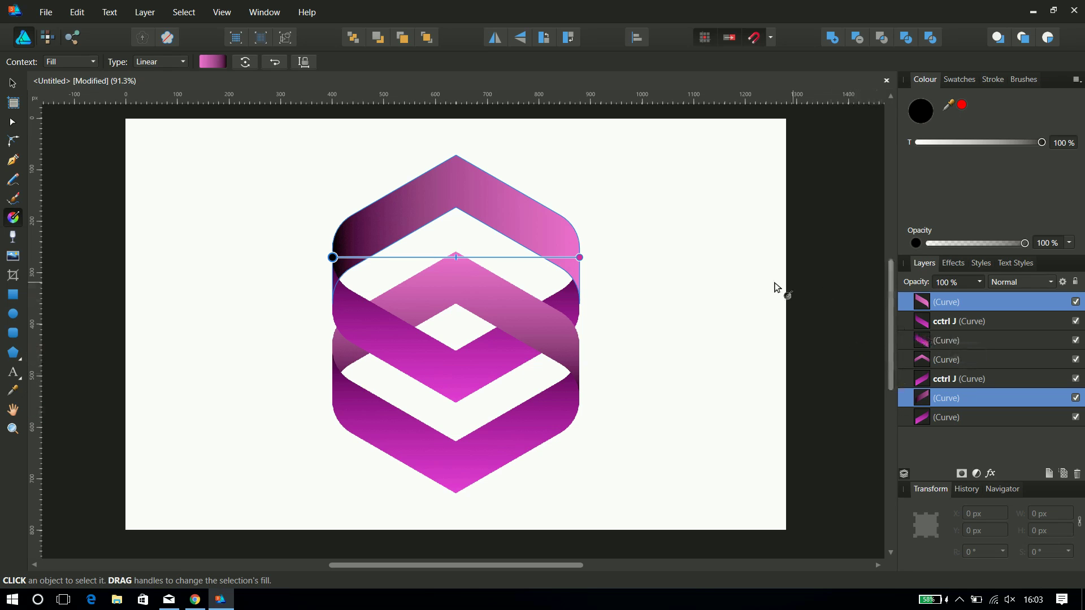
Step: Apply the Style 7 pink preset and re-drag the gradient horizontally from the left edge
click(983, 264)
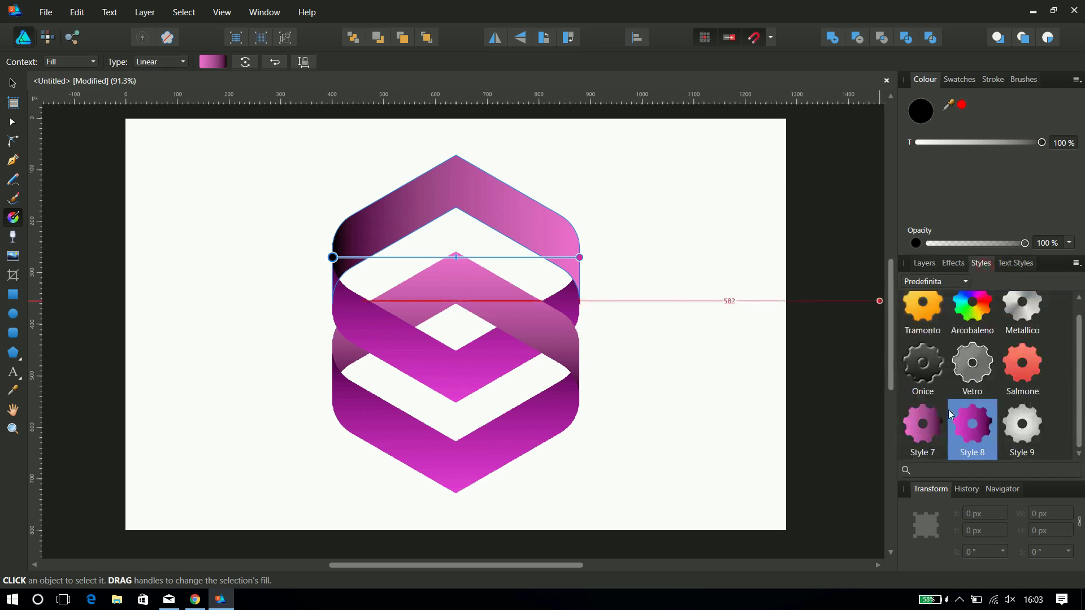
click(922, 435)
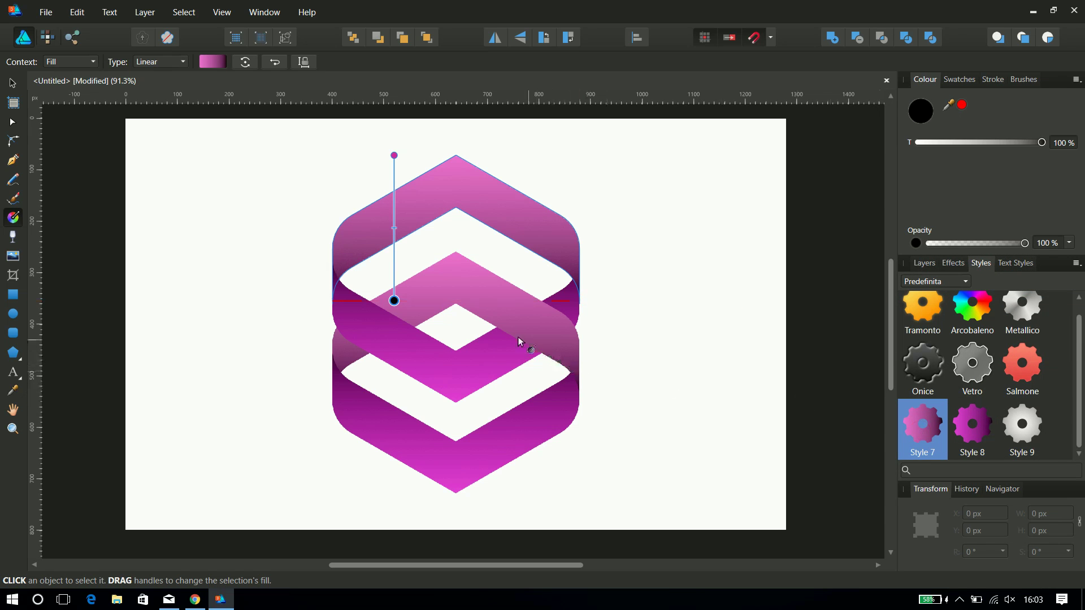
drag(394, 157, 579, 247)
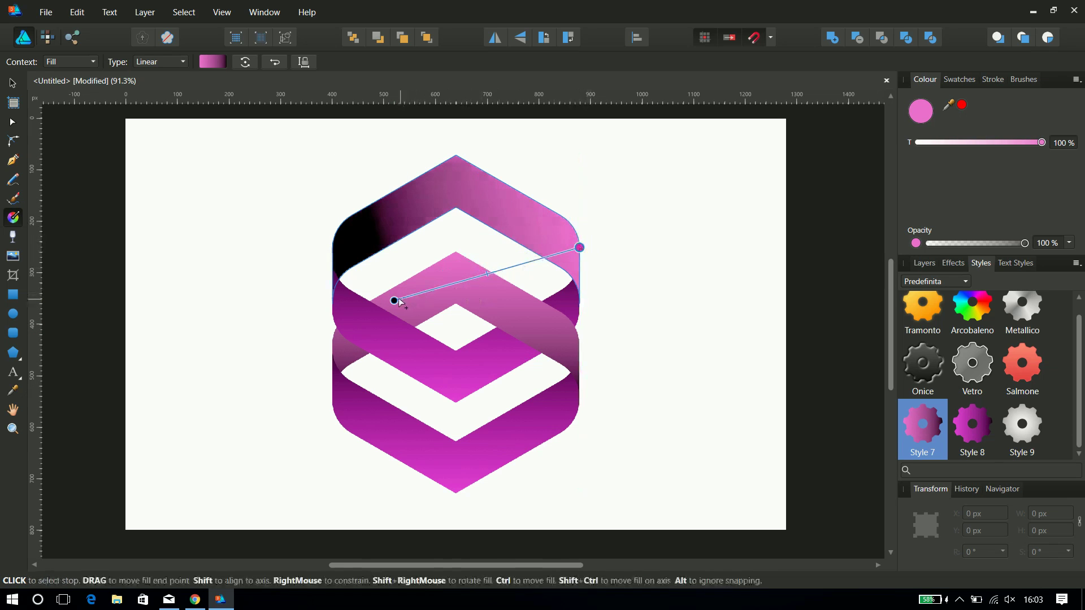
drag(394, 300, 333, 251)
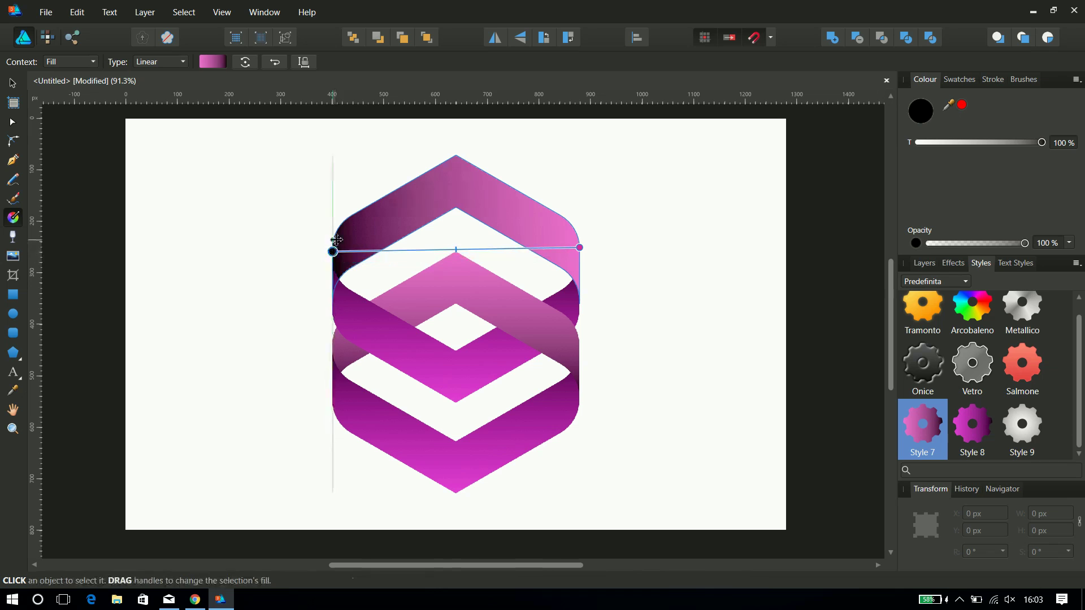
click(384, 332)
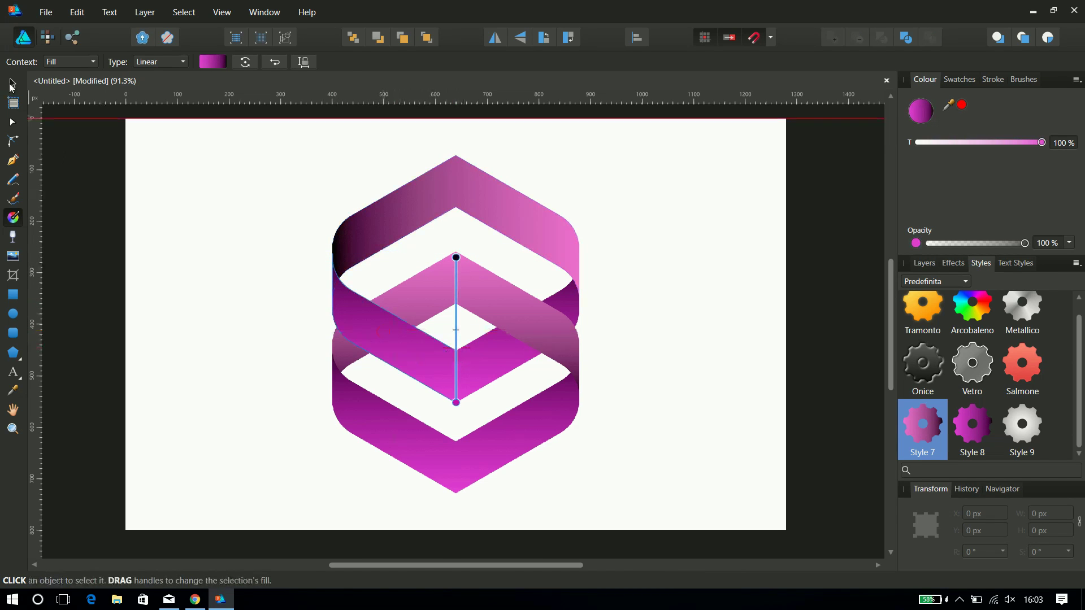
Step: Run both middle pieces' gradient level from the ribbon's left edge to its right edge
key(v)
shift+click(523, 366)
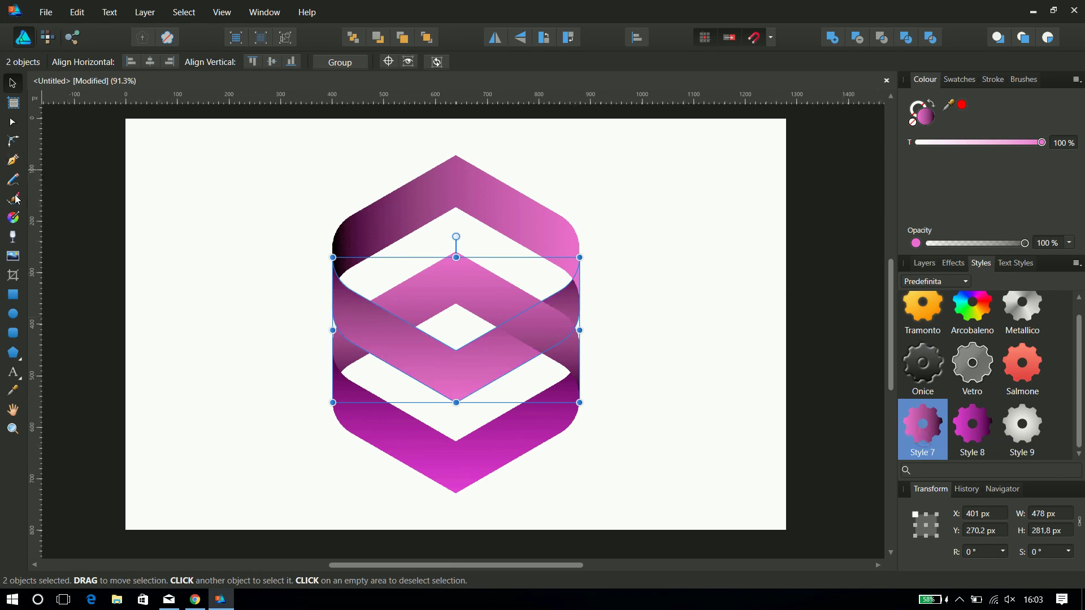
click(14, 217)
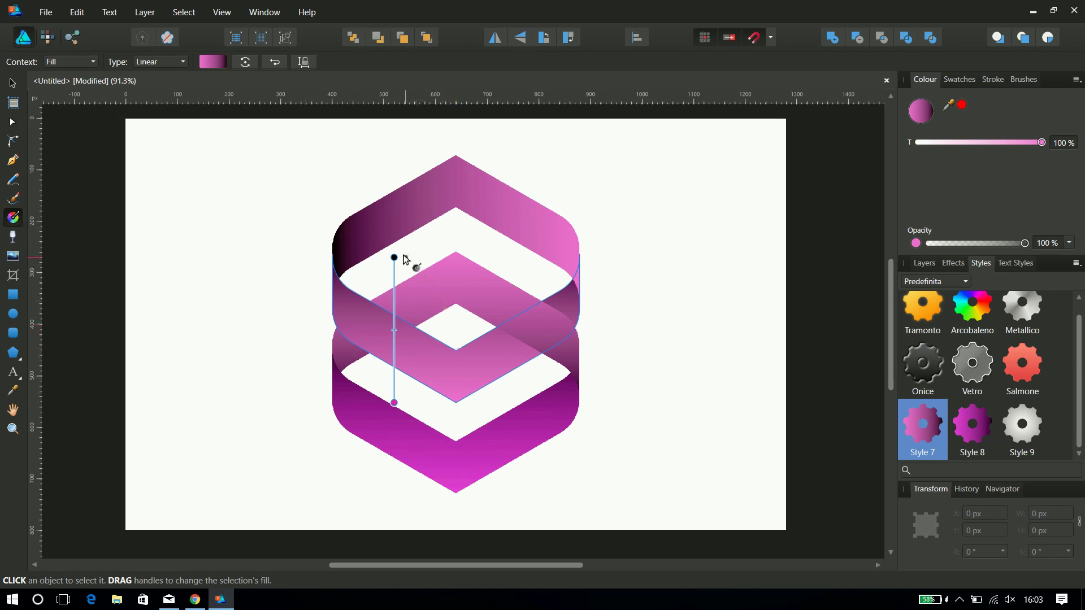
drag(396, 255, 610, 328)
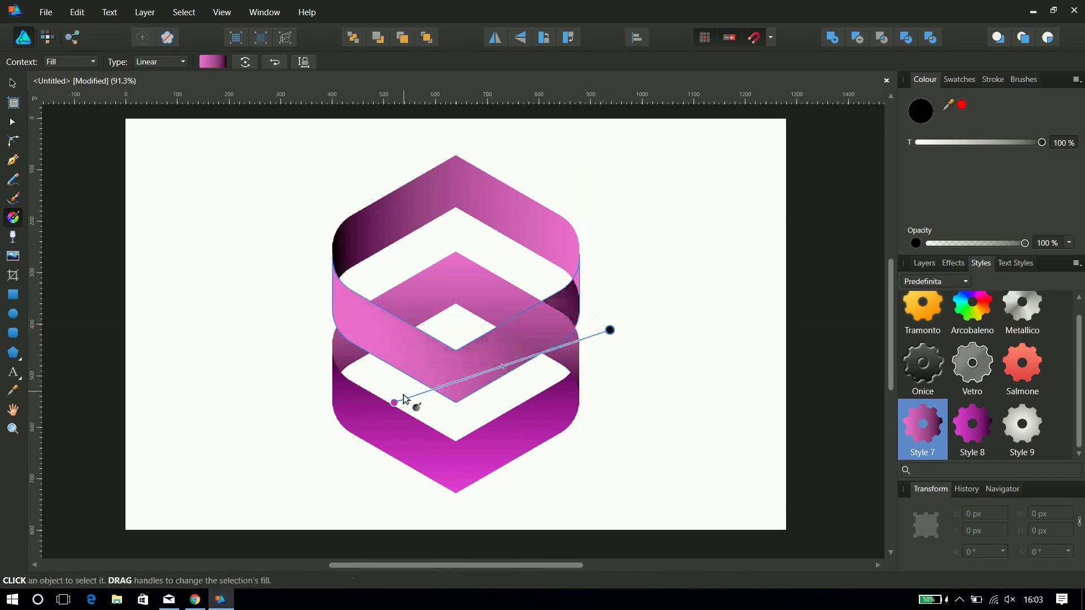
drag(392, 403, 320, 323)
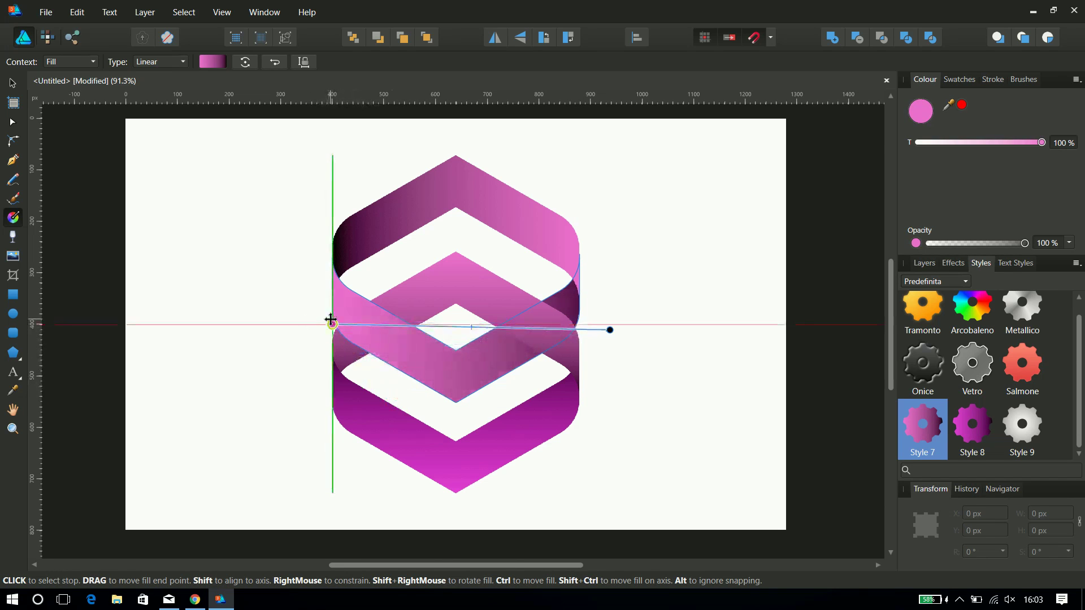
drag(320, 324, 332, 325)
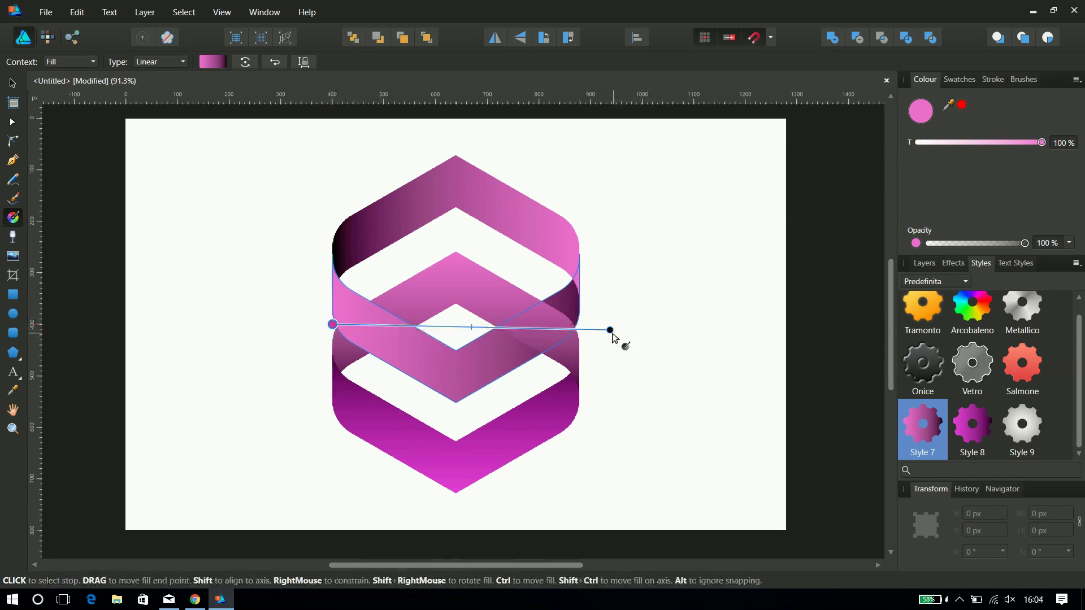
drag(610, 330, 582, 331)
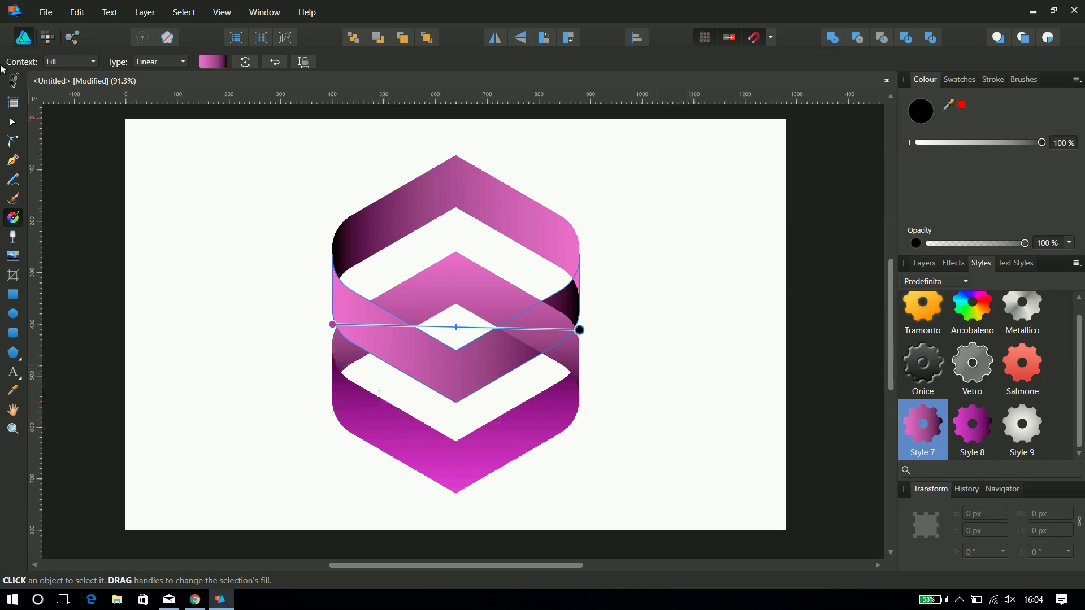
click(12, 83)
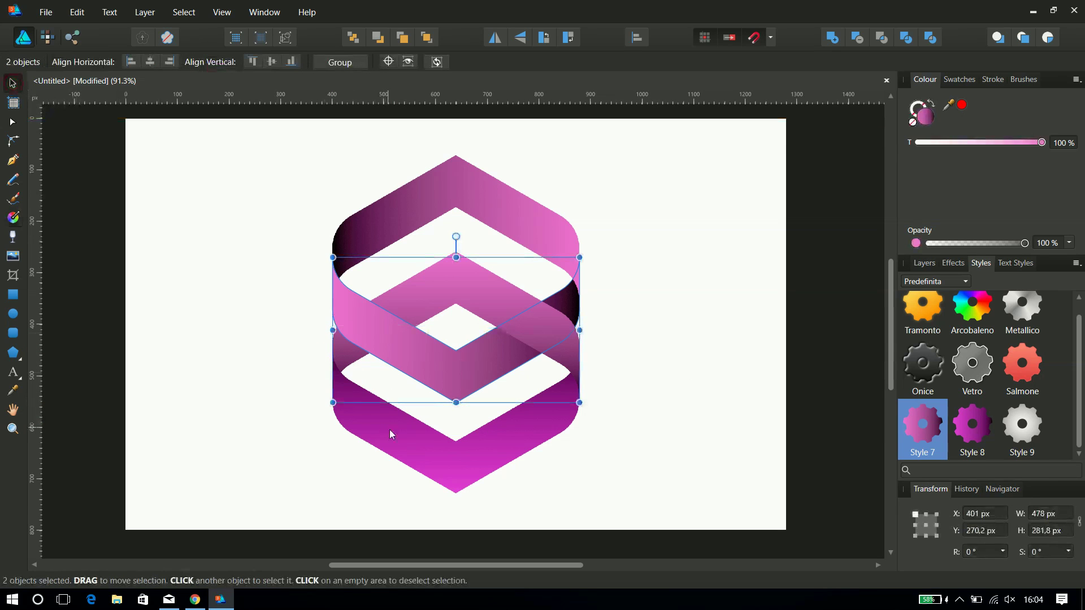
click(349, 355)
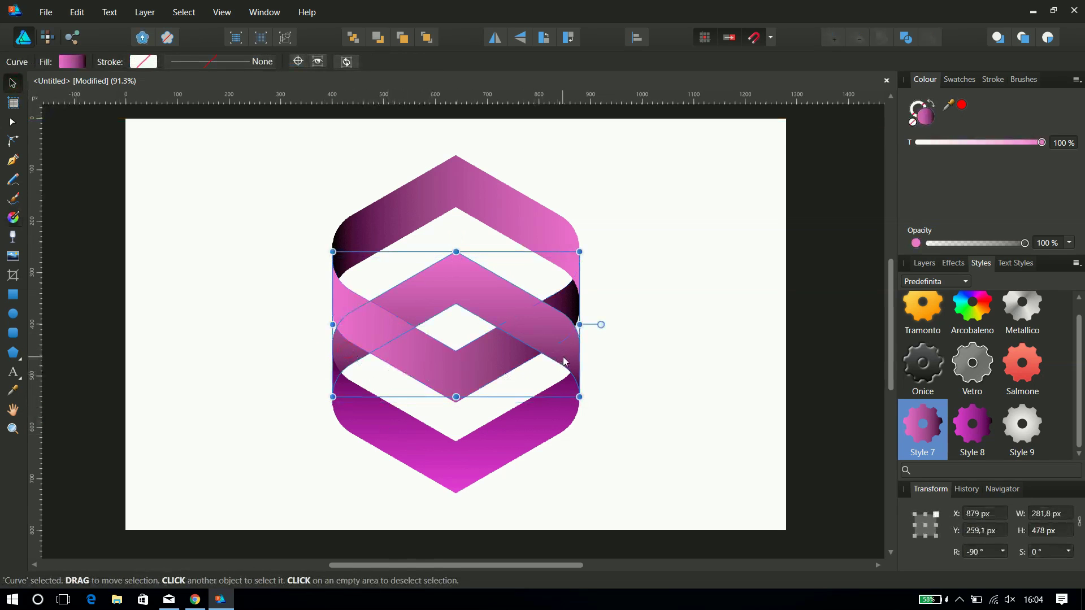
Step: Apply Style 8 to the middle diamond strand and level its gradient from the left edge
key(Escape)
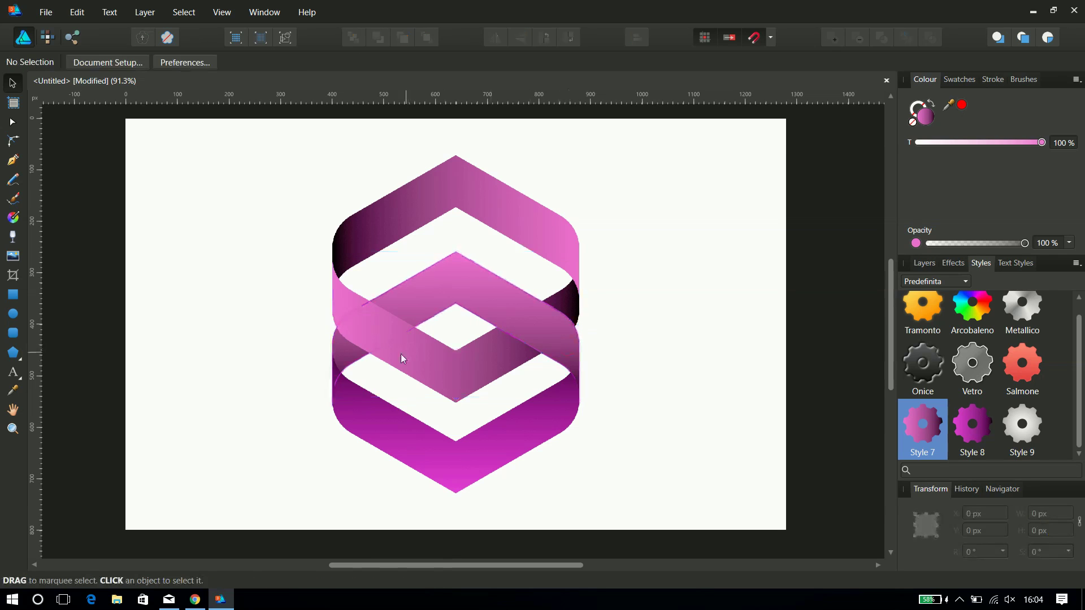
click(355, 361)
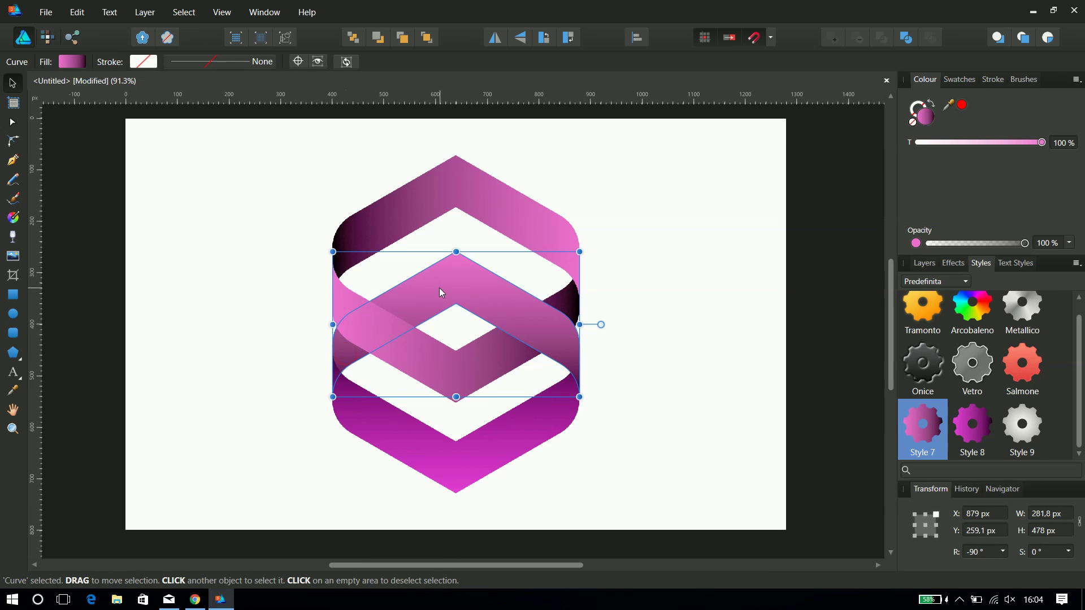
click(974, 440)
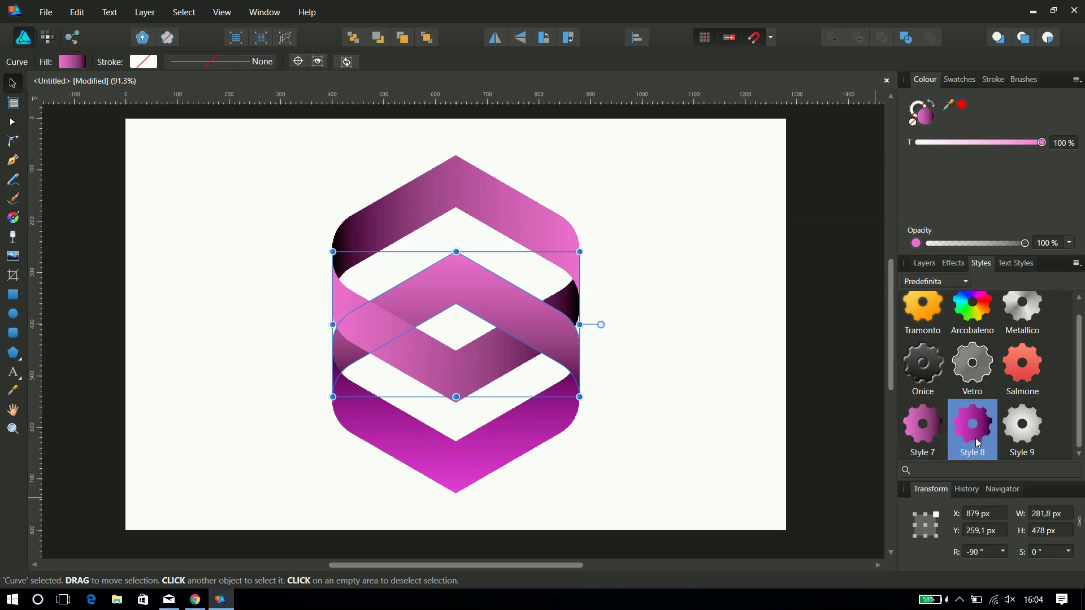
click(22, 215)
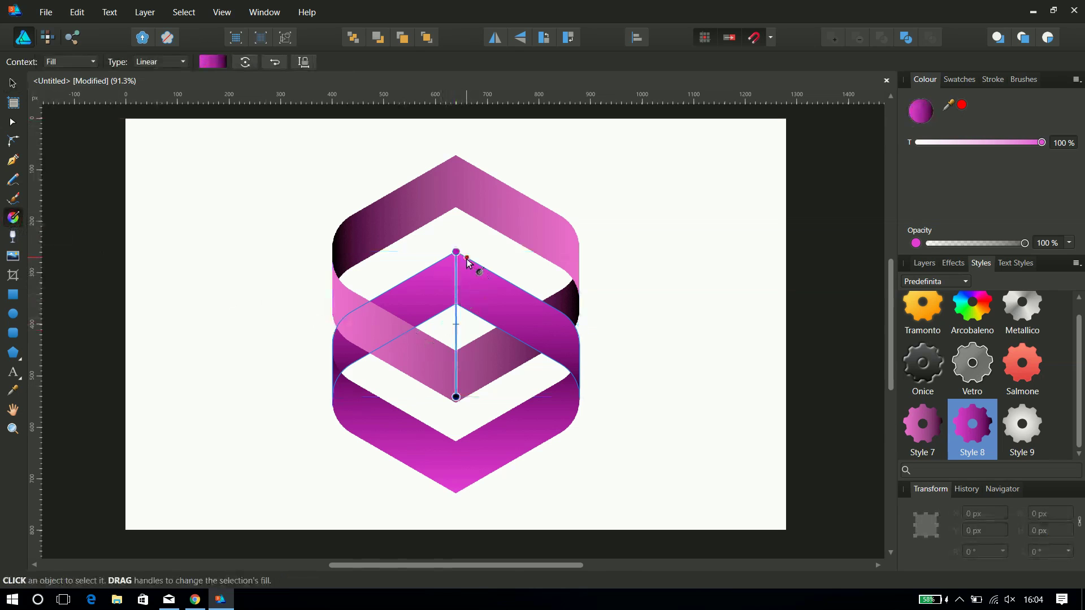
mouse_move(458, 253)
mouse_down()
mouse_move(591, 330)
mouse_move(581, 367)
mouse_up()
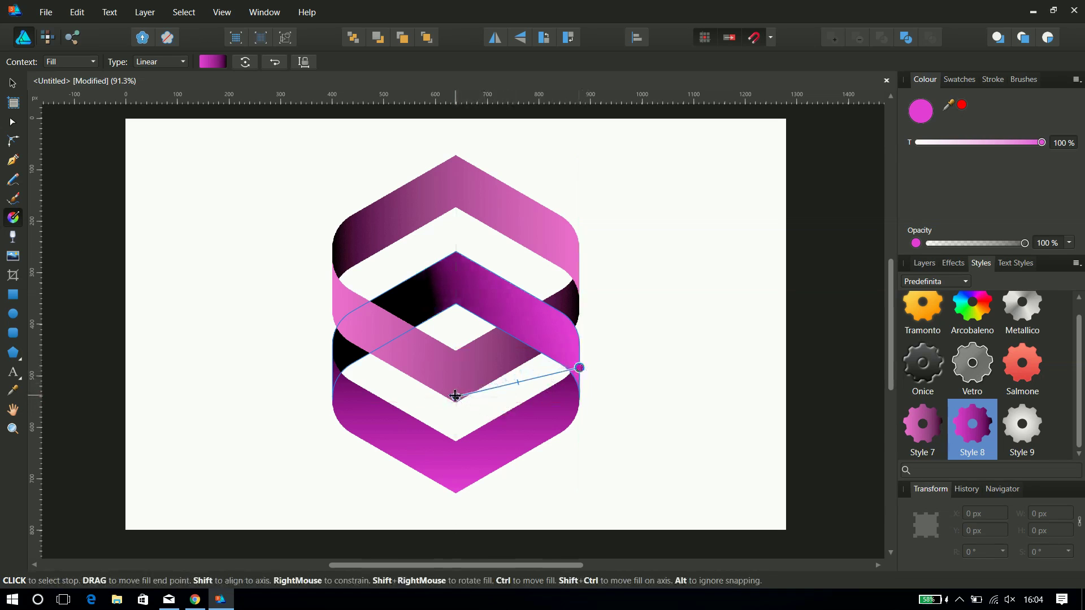
mouse_move(457, 395)
mouse_down()
mouse_move(314, 368)
mouse_move(323, 365)
mouse_up()
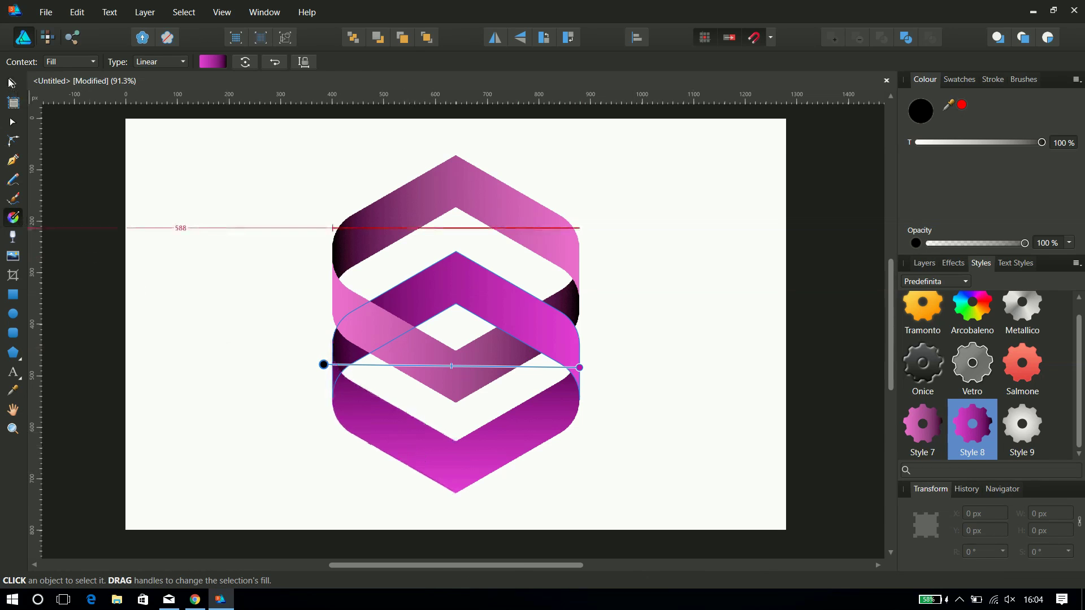
key(v)
click(404, 435)
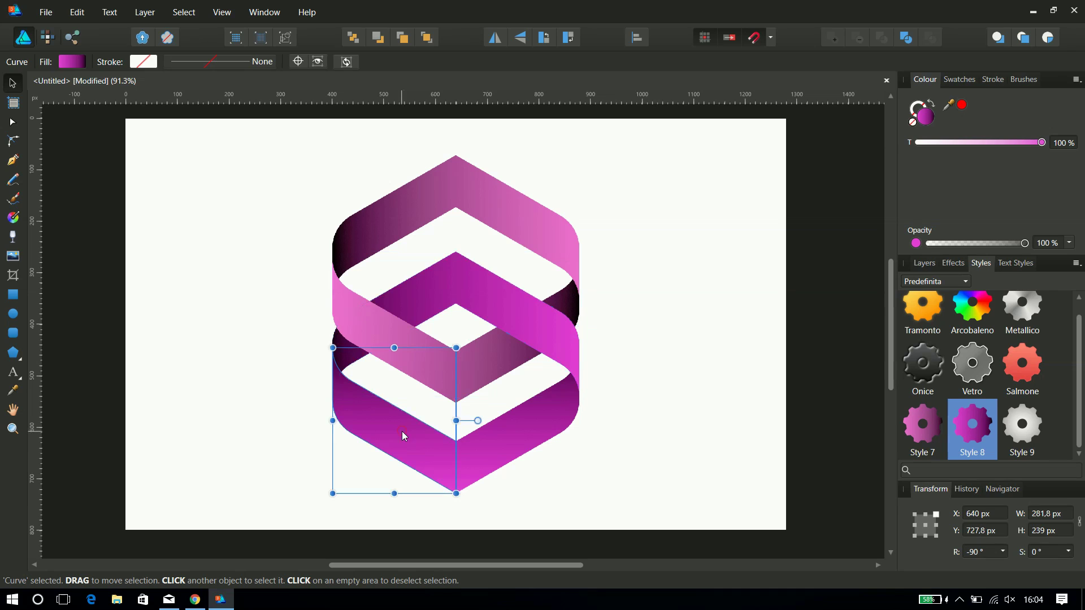
Step: Make both lower pieces' gradient run horizontally, bright magenta at left to dark purple at right
shift+click(525, 447)
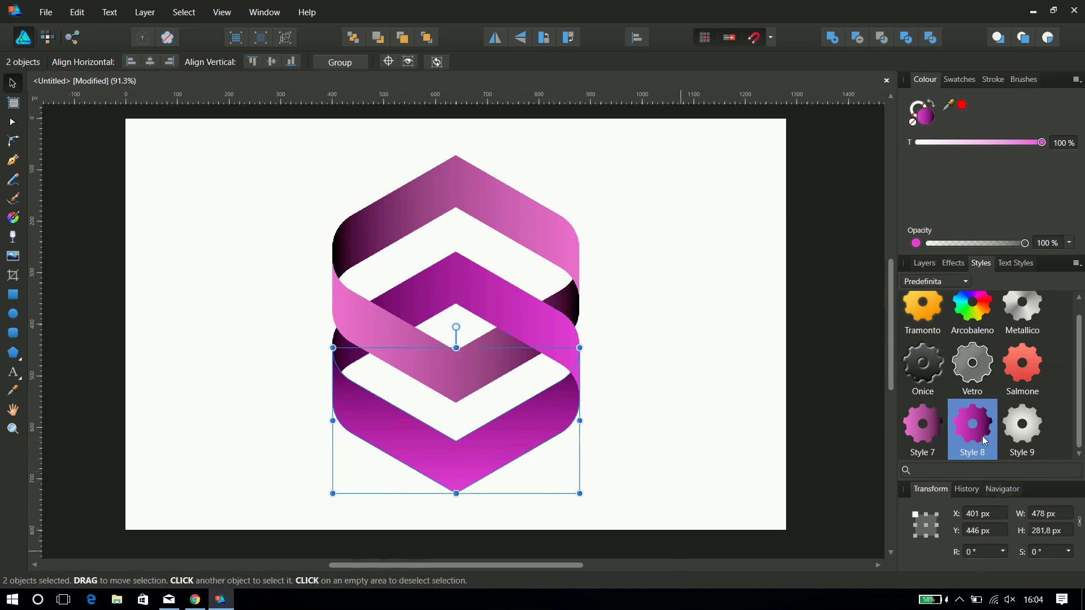
click(13, 219)
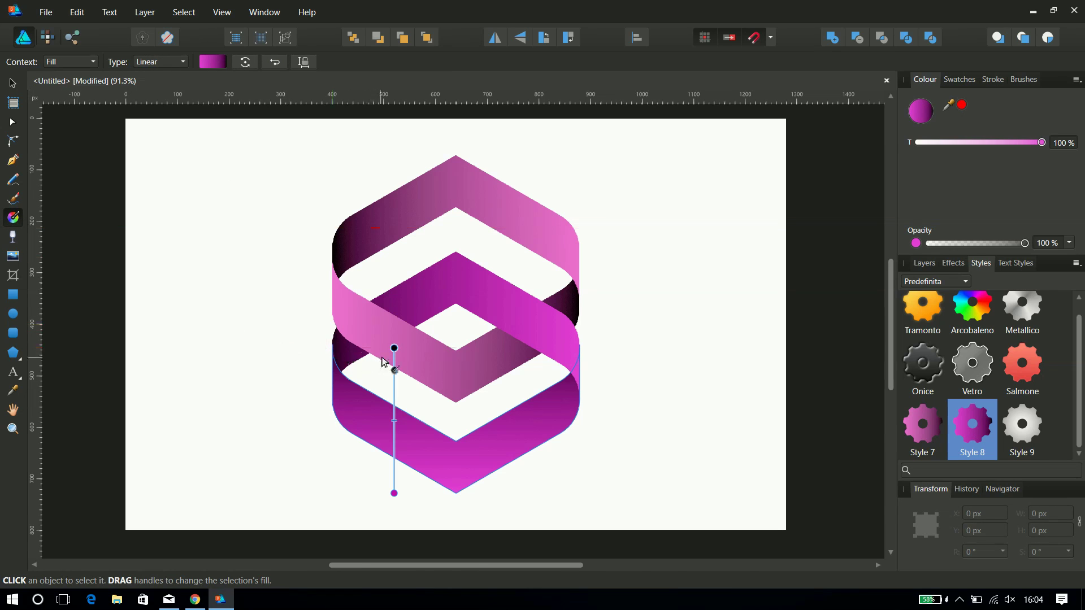
mouse_move(393, 349)
mouse_down()
mouse_move(587, 469)
mouse_move(588, 493)
mouse_up()
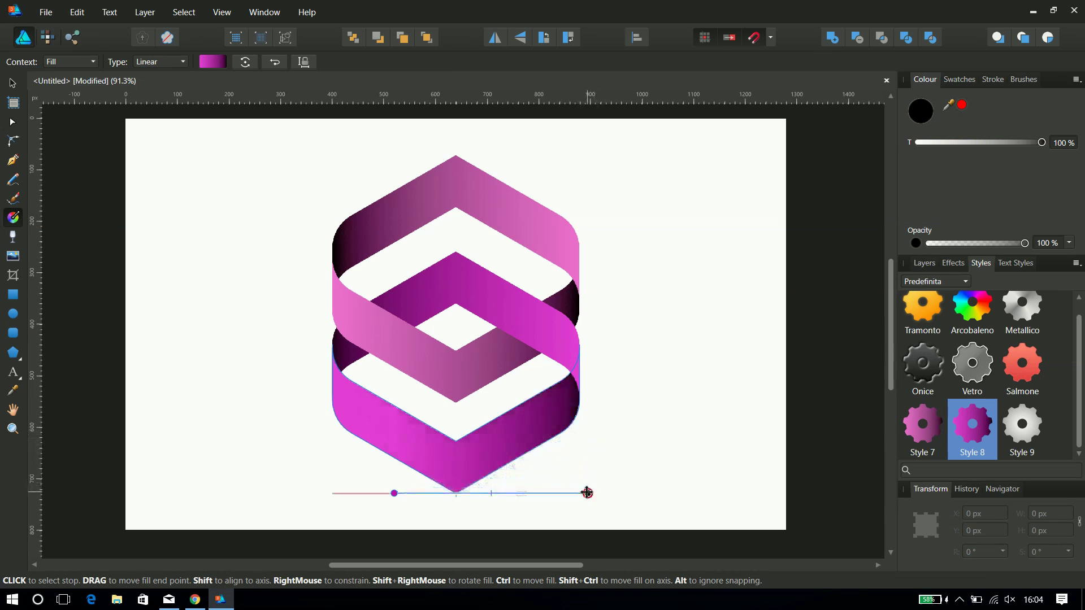
drag(391, 493, 323, 491)
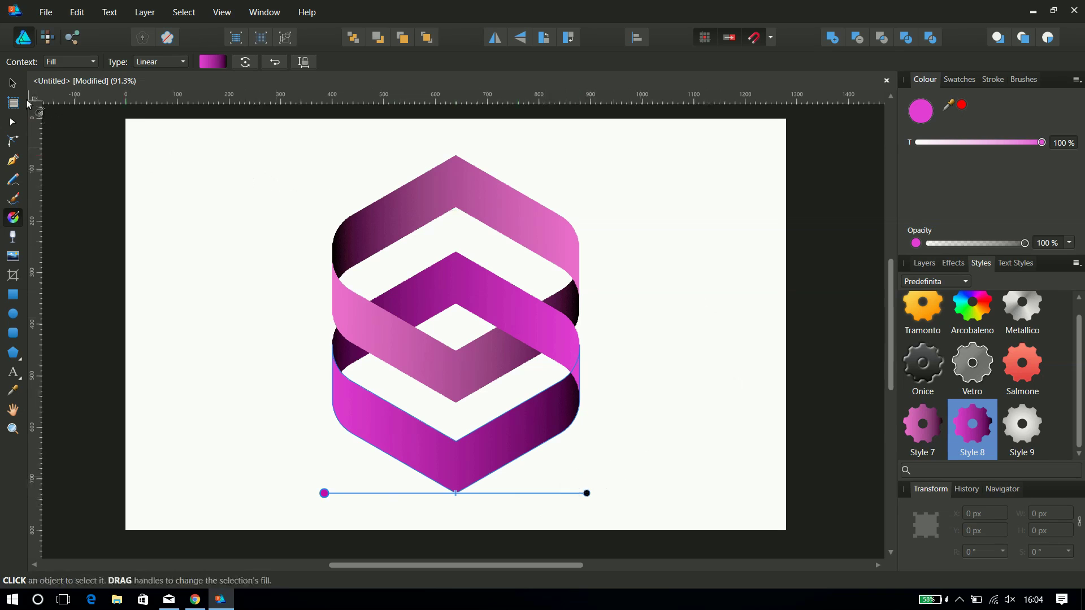
click(12, 83)
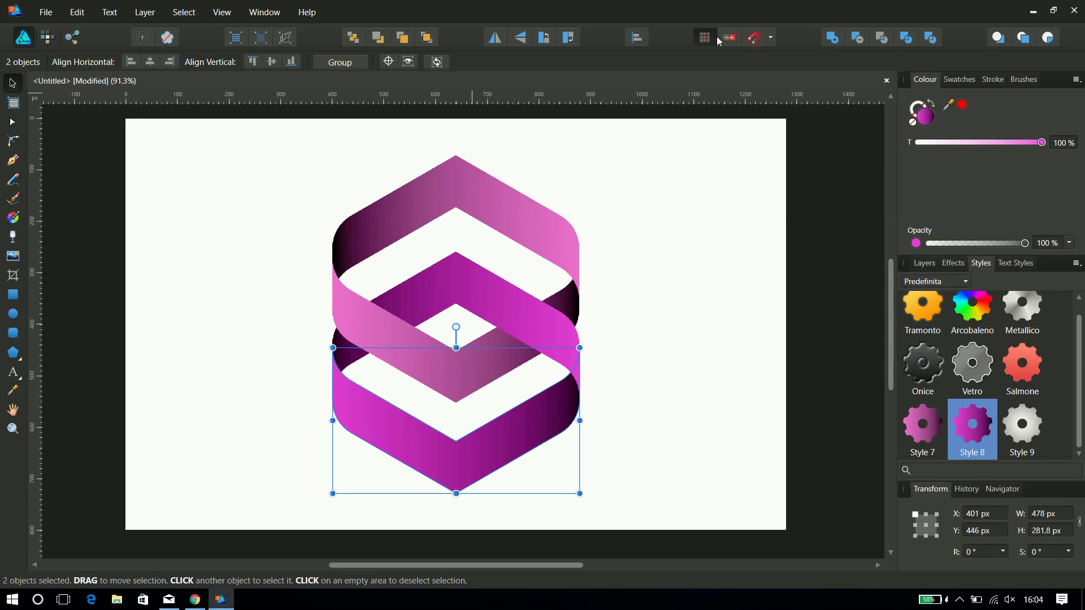
click(712, 196)
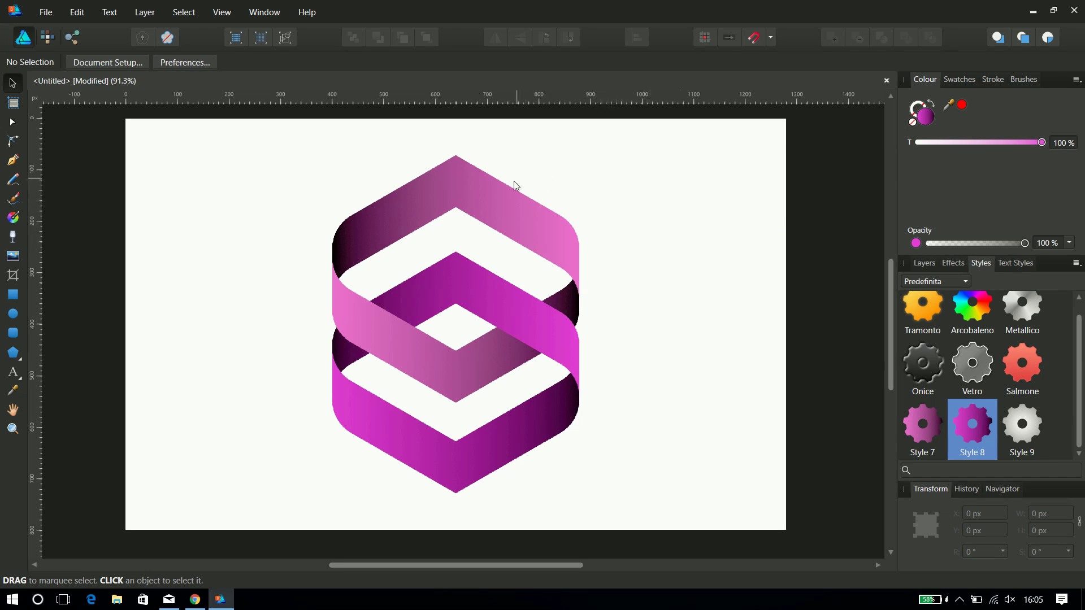
Step: Add a pixel layer below all ribbon curves and give it the grey Style 9 preset
click(925, 270)
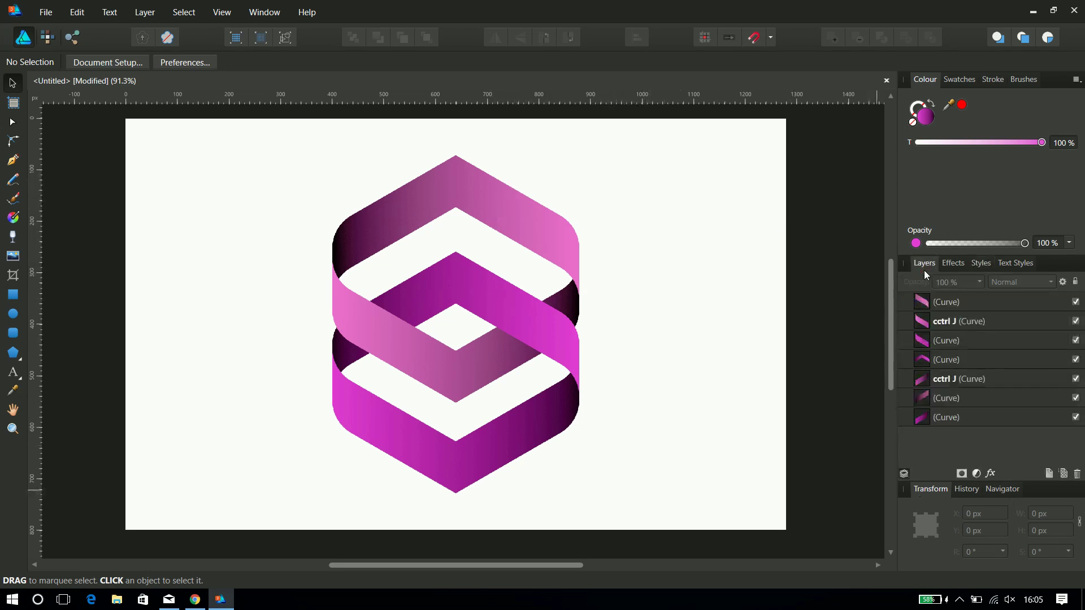
click(1063, 475)
drag(908, 293, 941, 446)
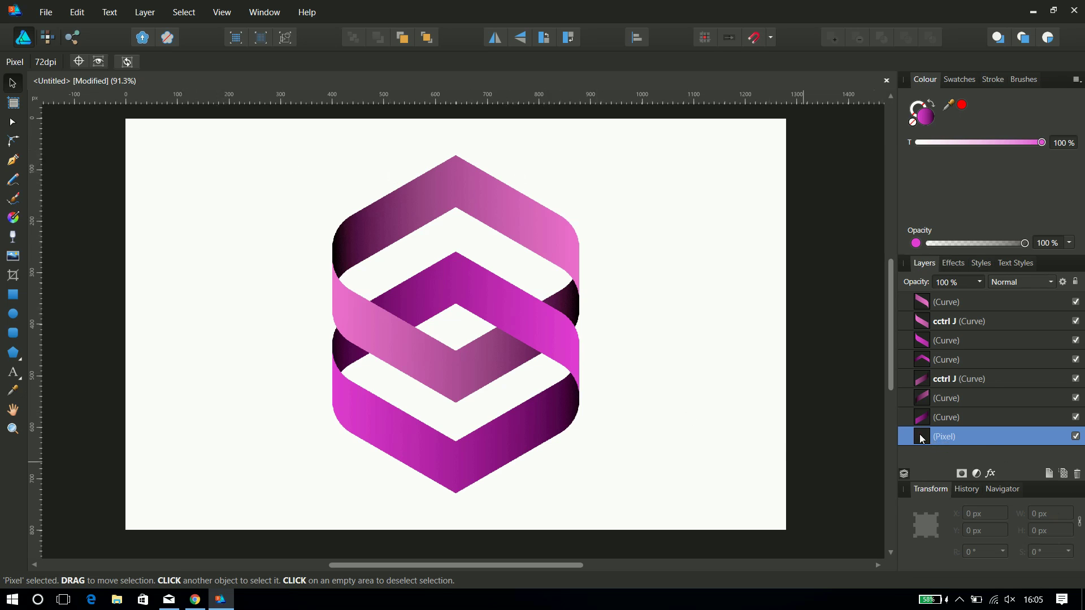
click(980, 264)
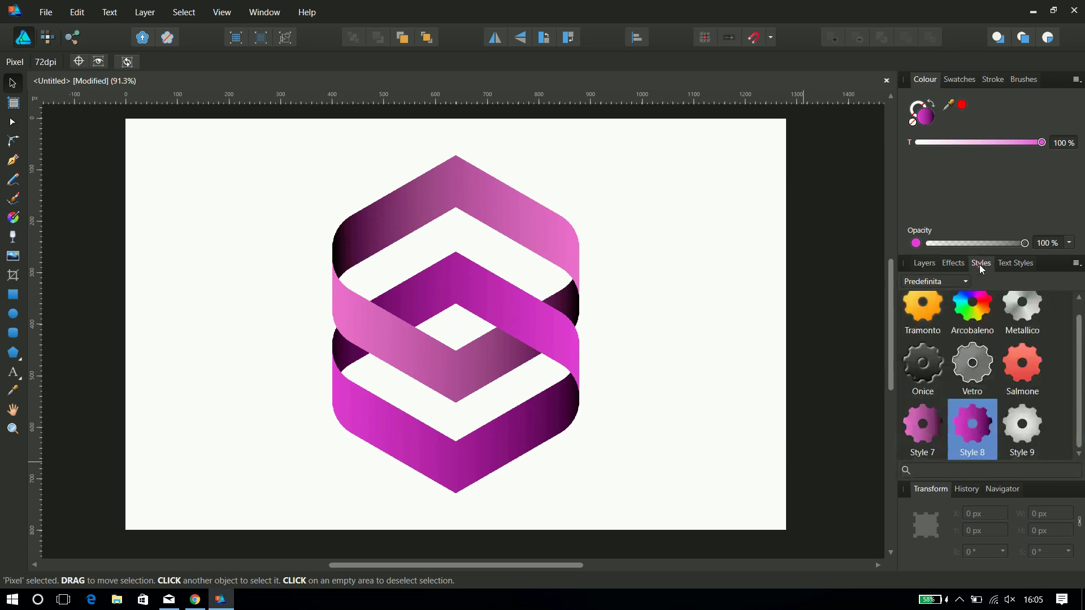
click(1024, 439)
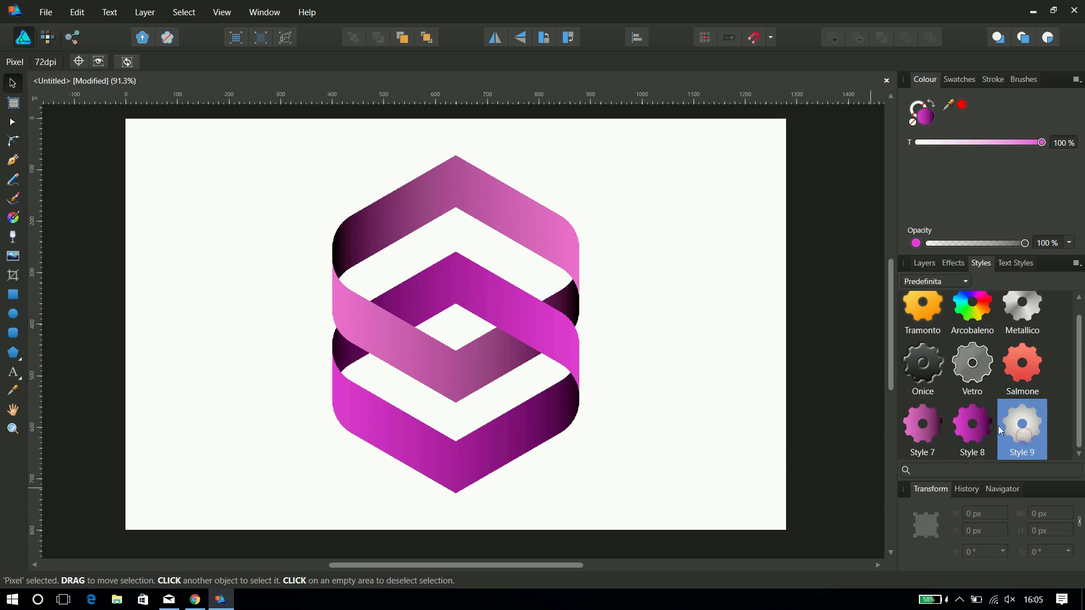
Step: Lay a radial gradient on the background from the logo centre to the top-right corner
click(14, 218)
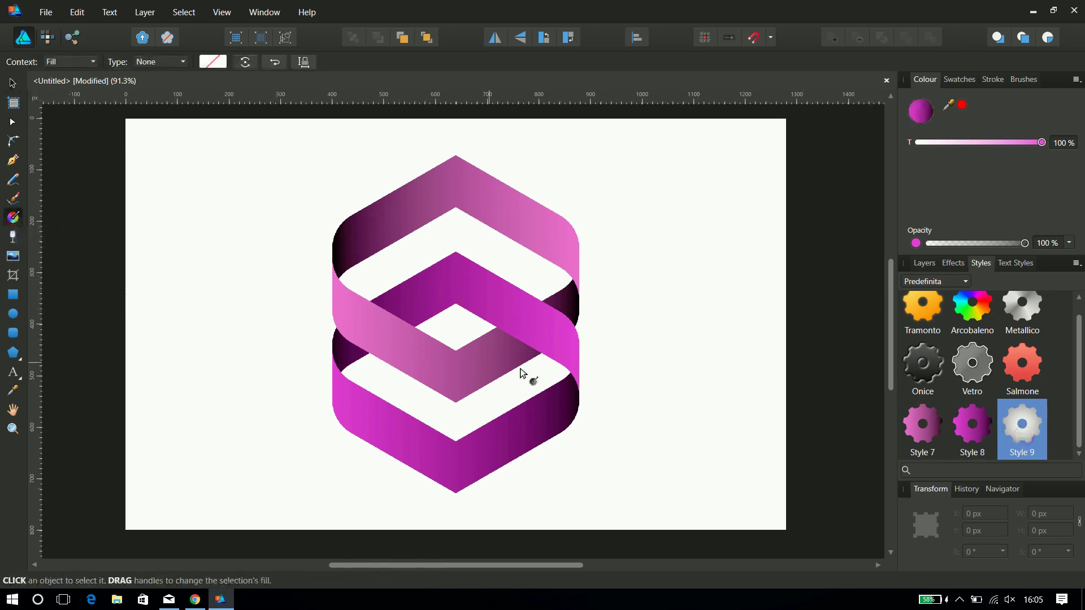
mouse_move(456, 332)
mouse_down()
mouse_move(769, 141)
mouse_move(783, 120)
mouse_up()
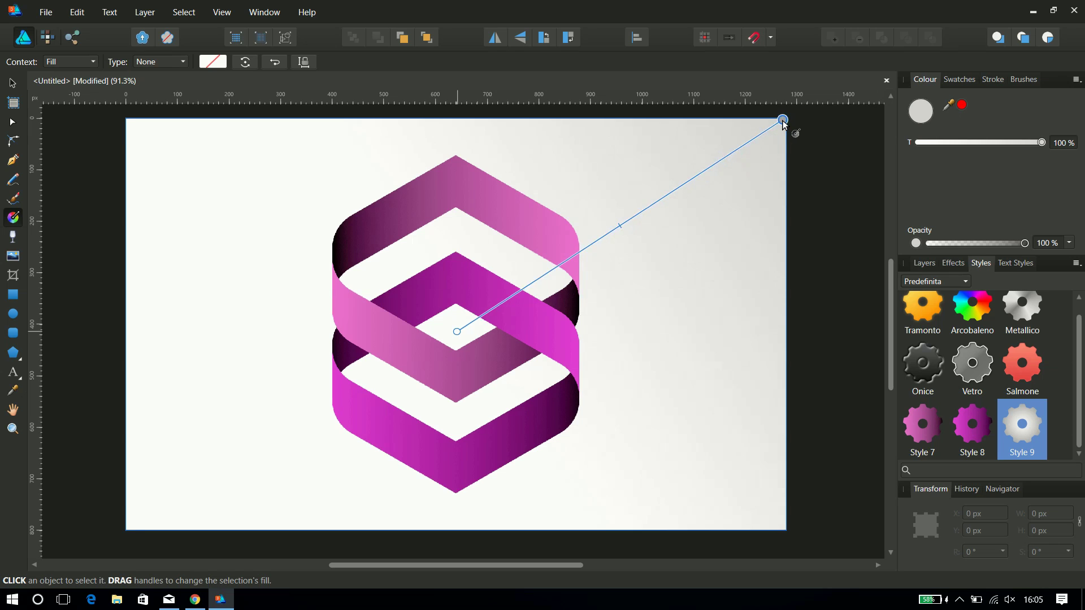
drag(457, 332, 465, 327)
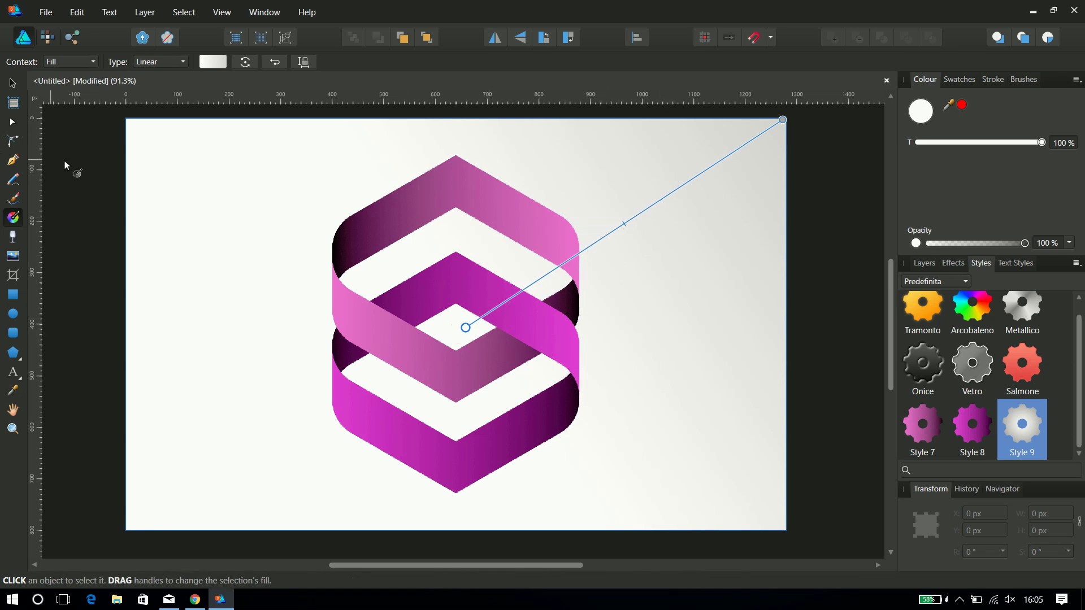
click(151, 62)
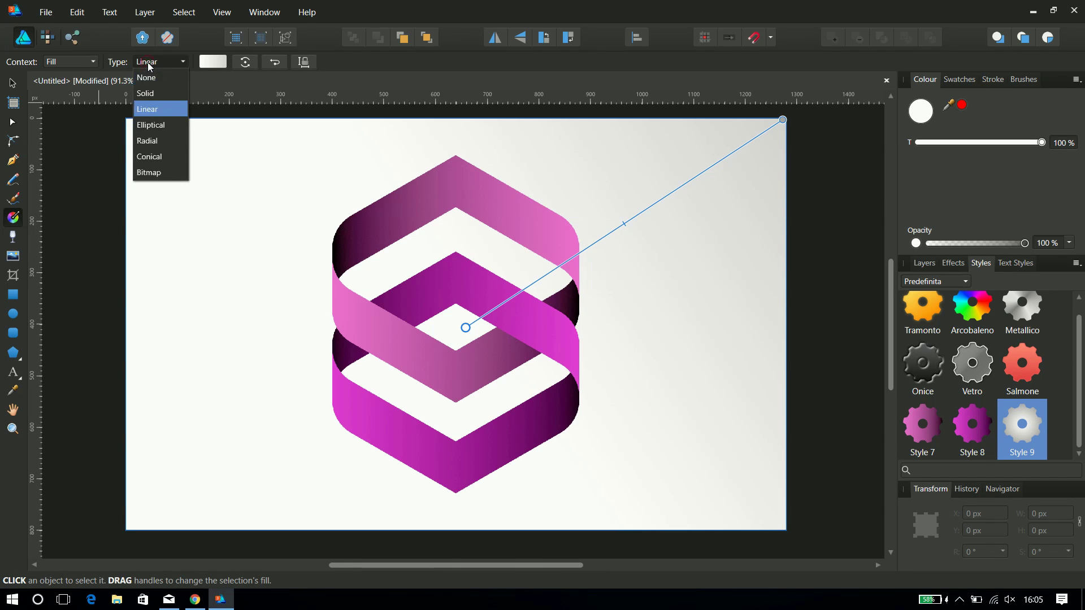
click(164, 142)
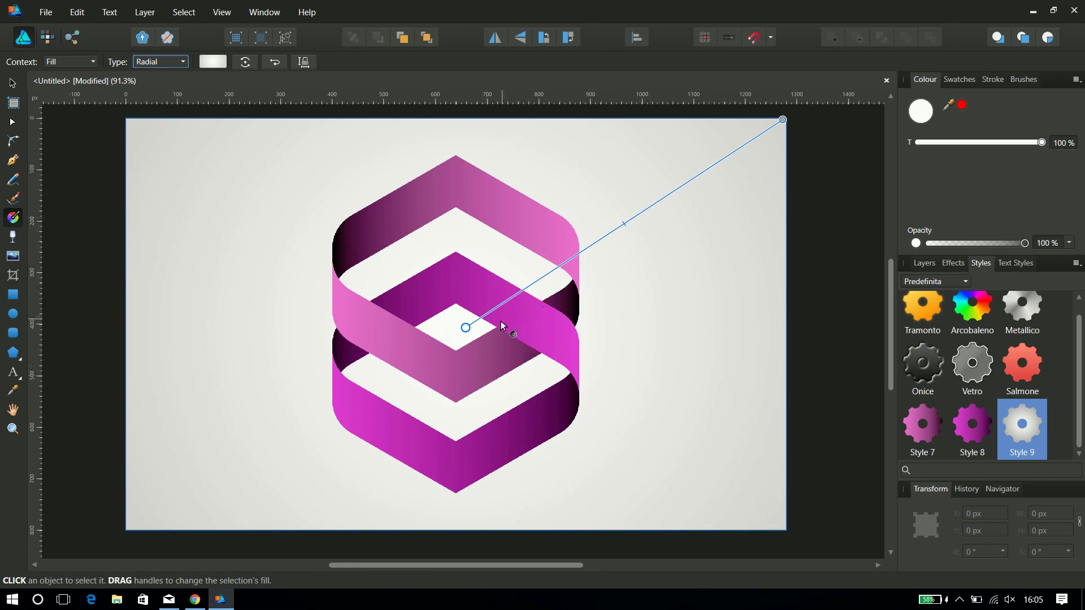
Step: Make the outer gradient stop black, add a white stop, and extend the end handle outward
click(466, 327)
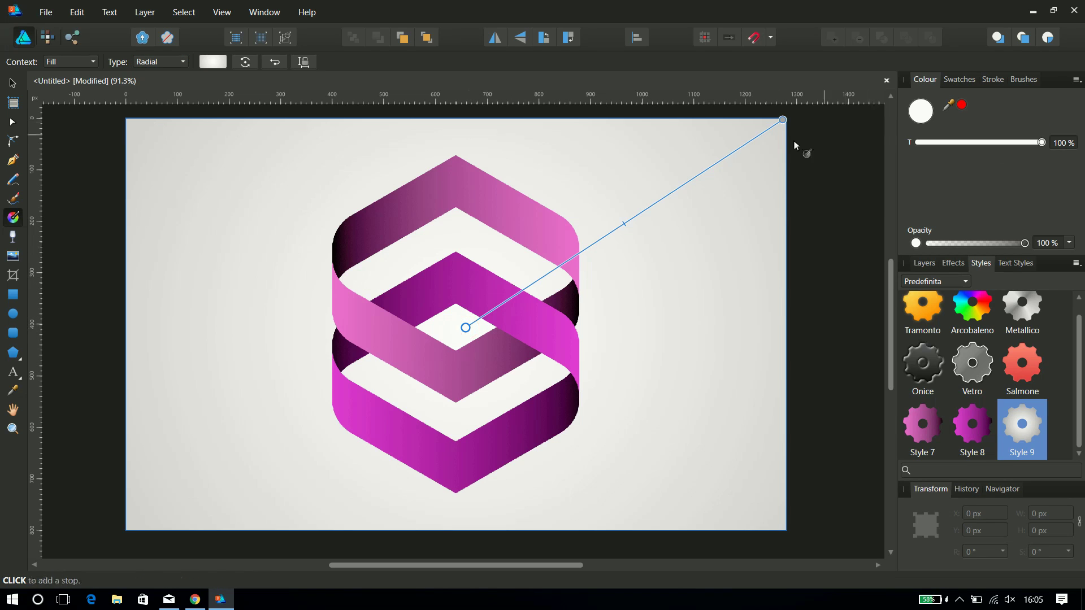
click(782, 120)
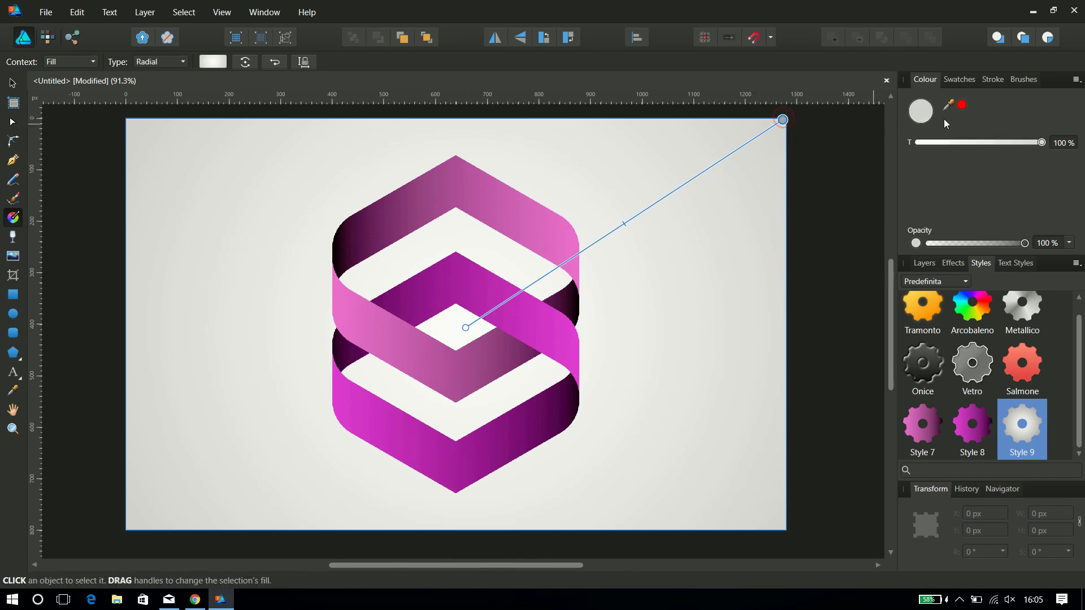
double_click(927, 118)
mouse_move(522, 356)
mouse_down()
mouse_move(524, 460)
mouse_move(322, 468)
mouse_up()
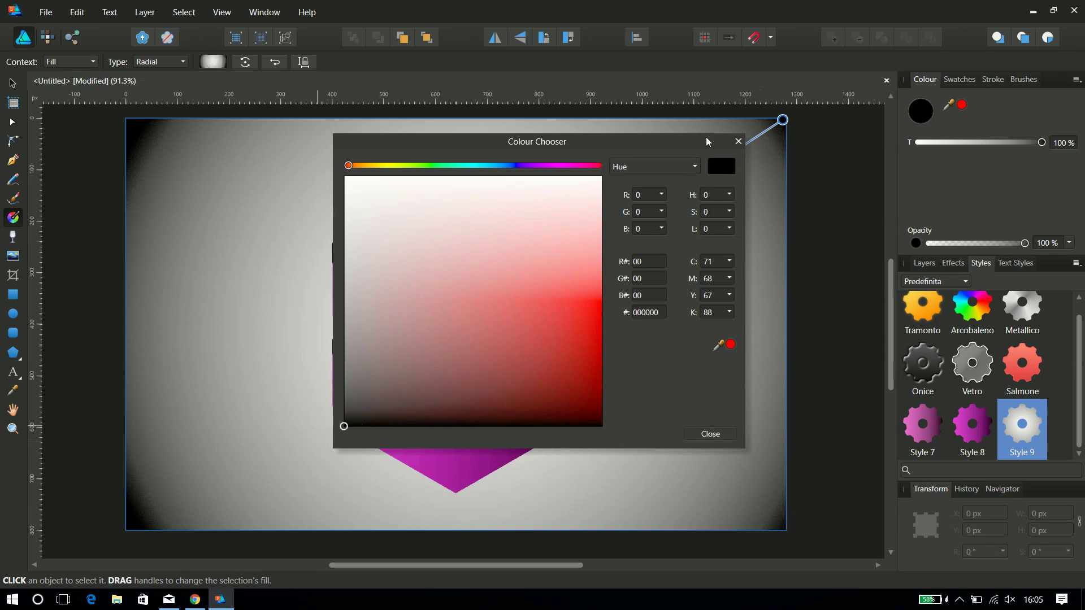
click(739, 142)
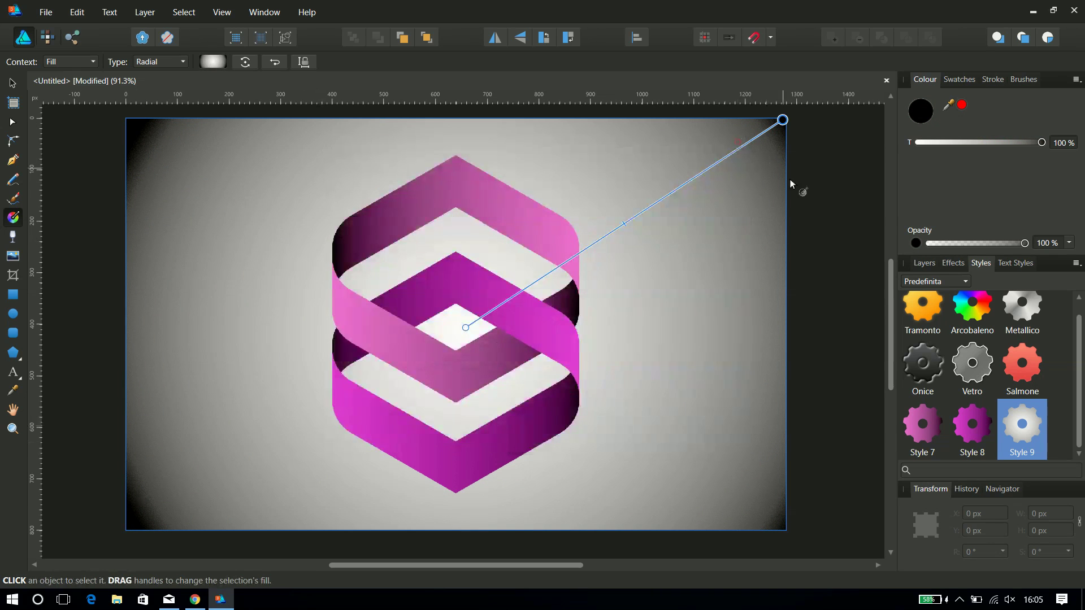
click(624, 222)
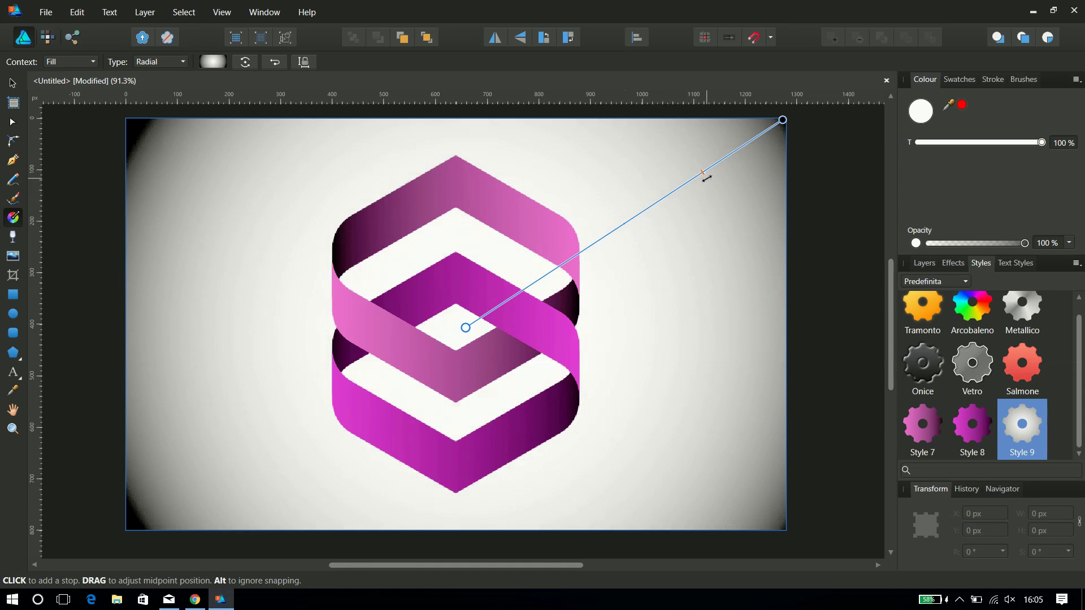
drag(783, 120, 818, 97)
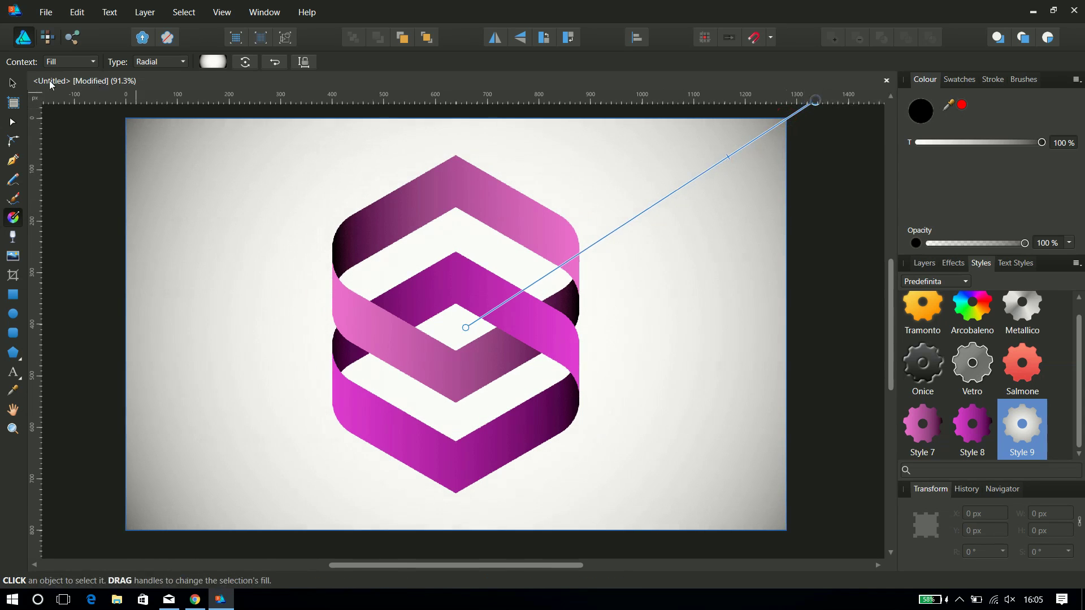
click(12, 84)
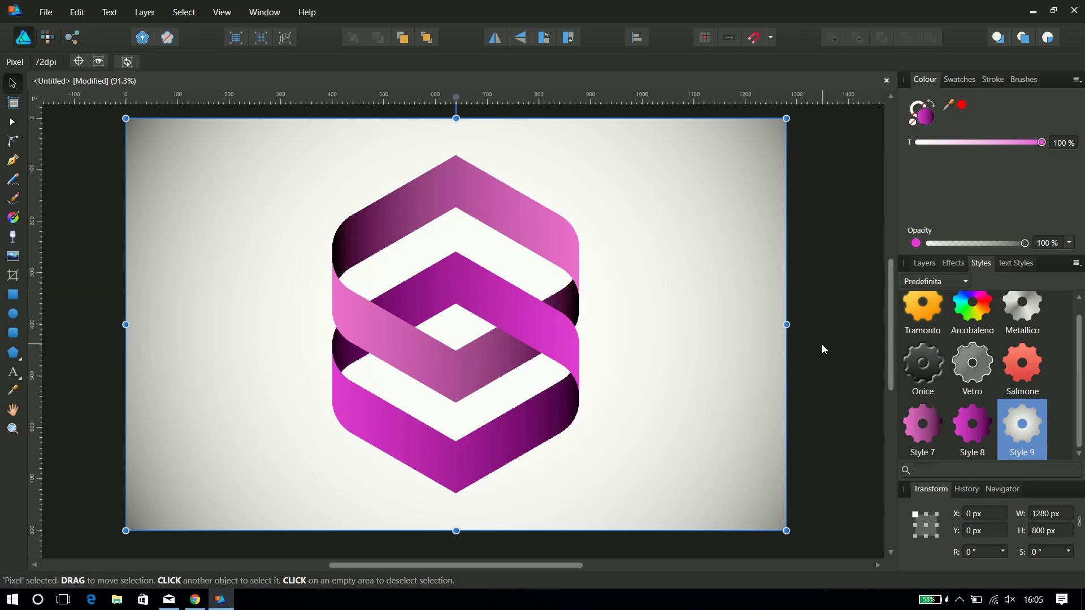
Step: Select all seven ribbon Curve layers and group them with Ctrl+G
click(924, 263)
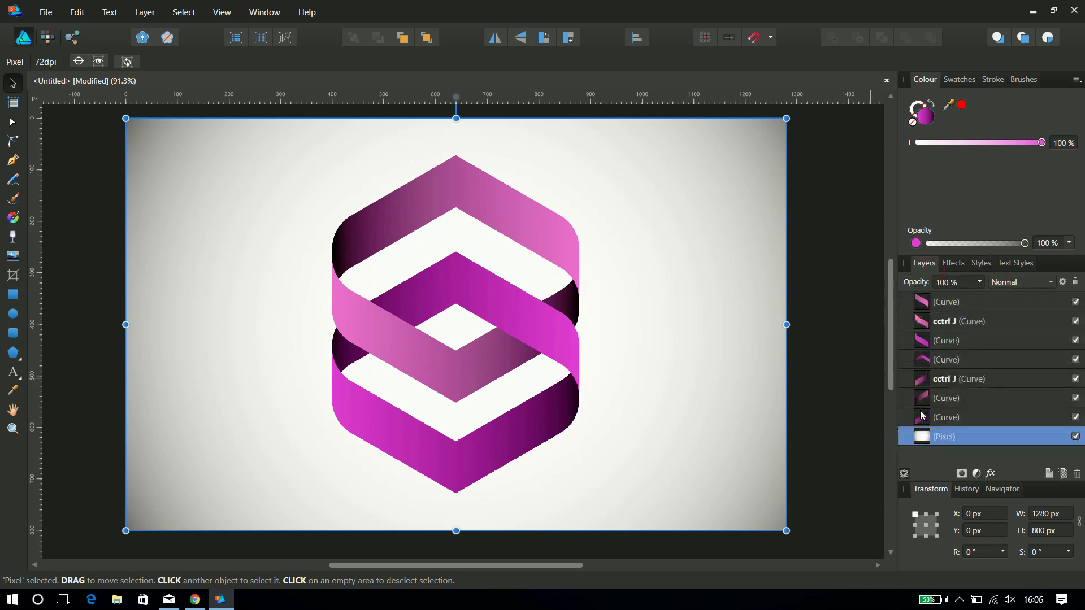
click(922, 418)
shift+click(924, 308)
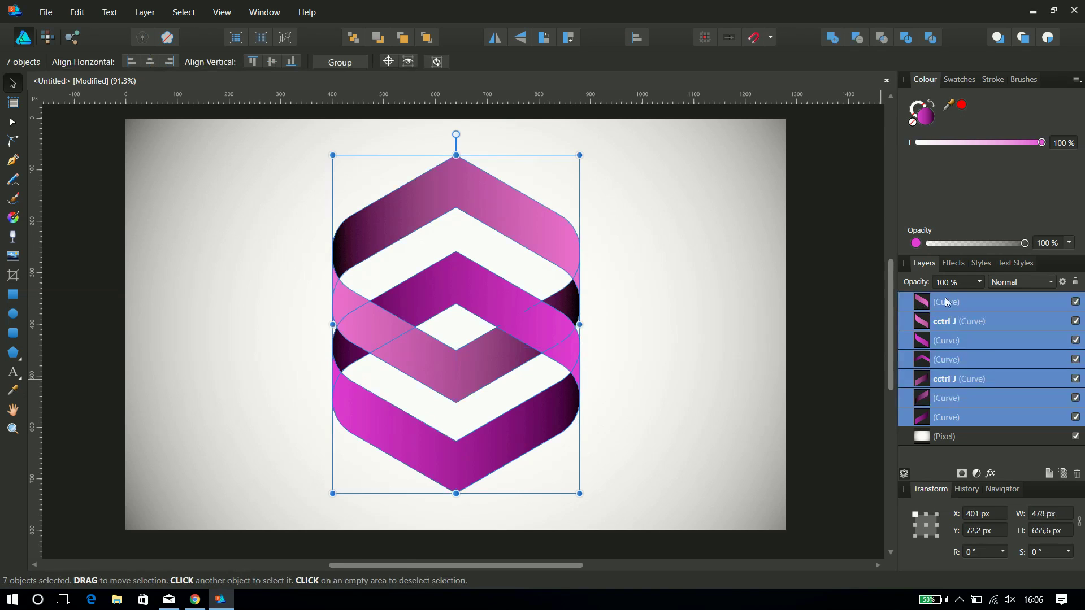
key(ctrl+g)
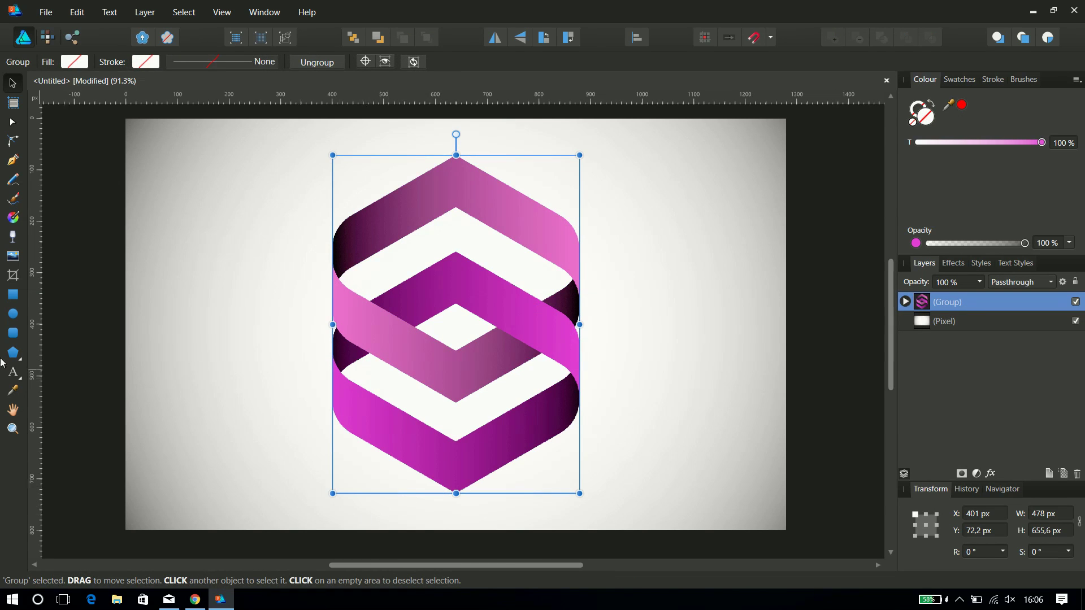
click(13, 315)
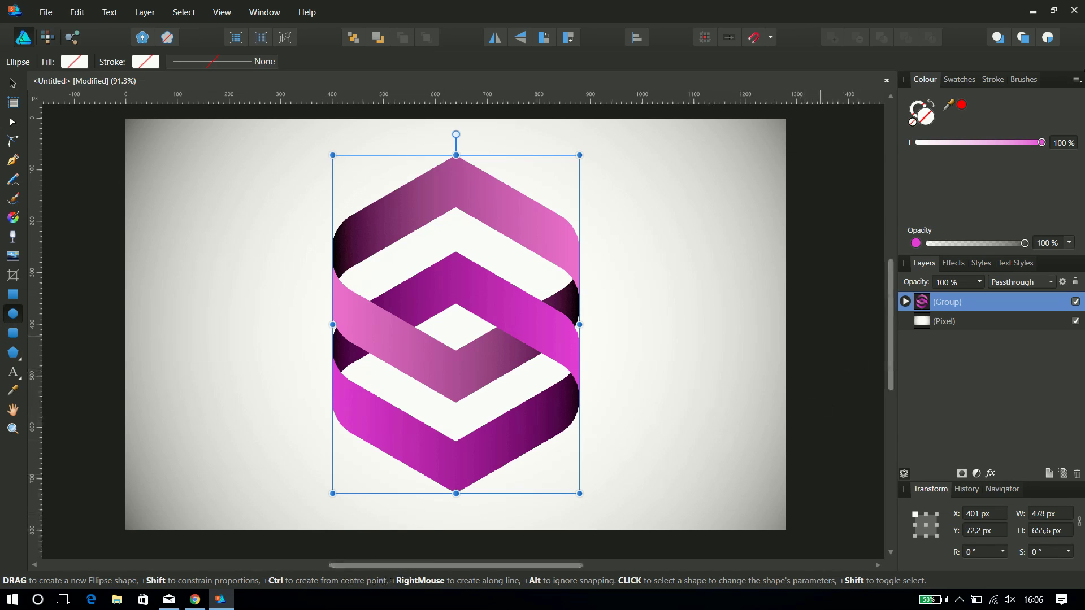
Step: Draw a thin flat ellipse under the logo with a 9.4 px Gaussian Blur, then select the background layer
click(1023, 38)
drag(338, 504, 571, 511)
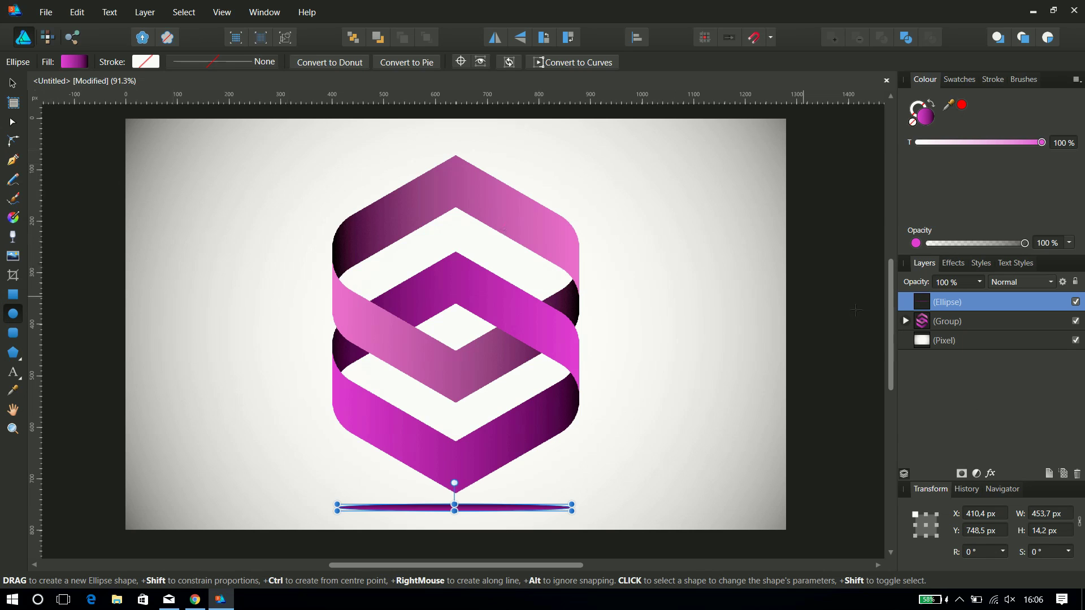
click(990, 475)
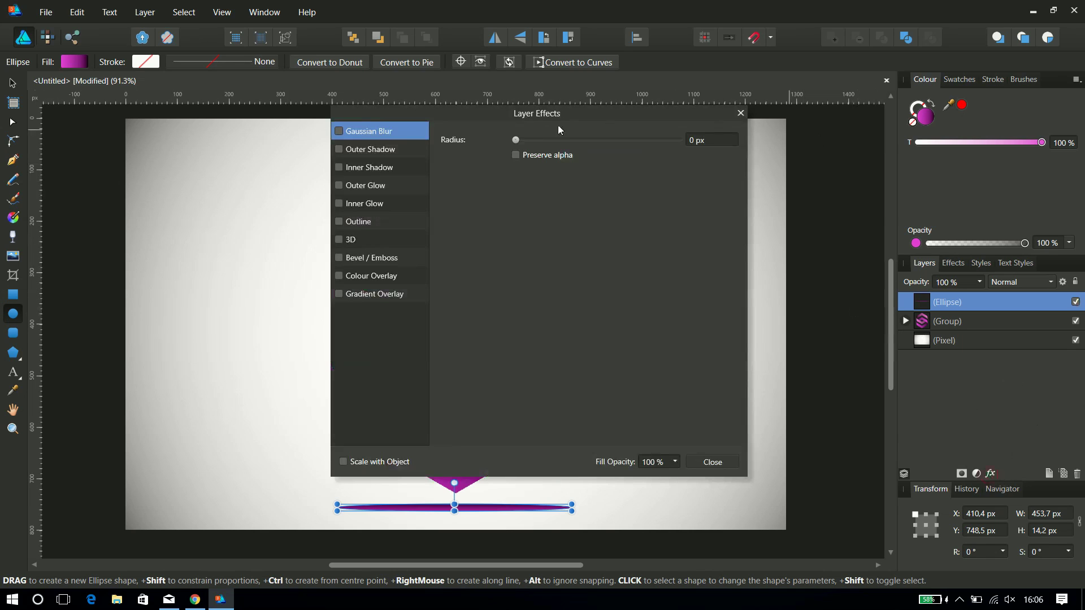
drag(515, 141, 584, 141)
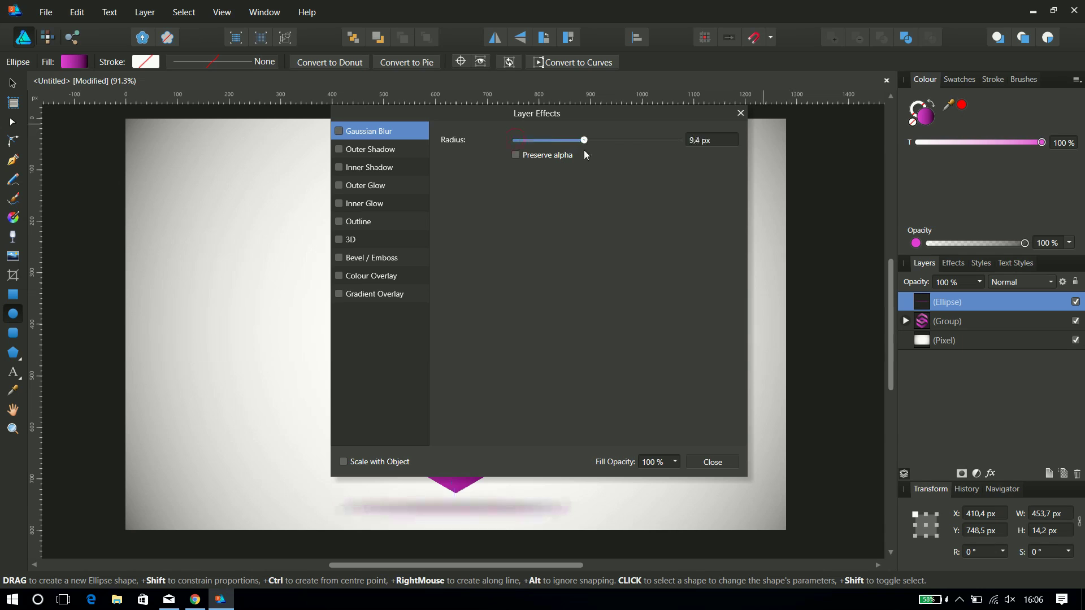
click(740, 113)
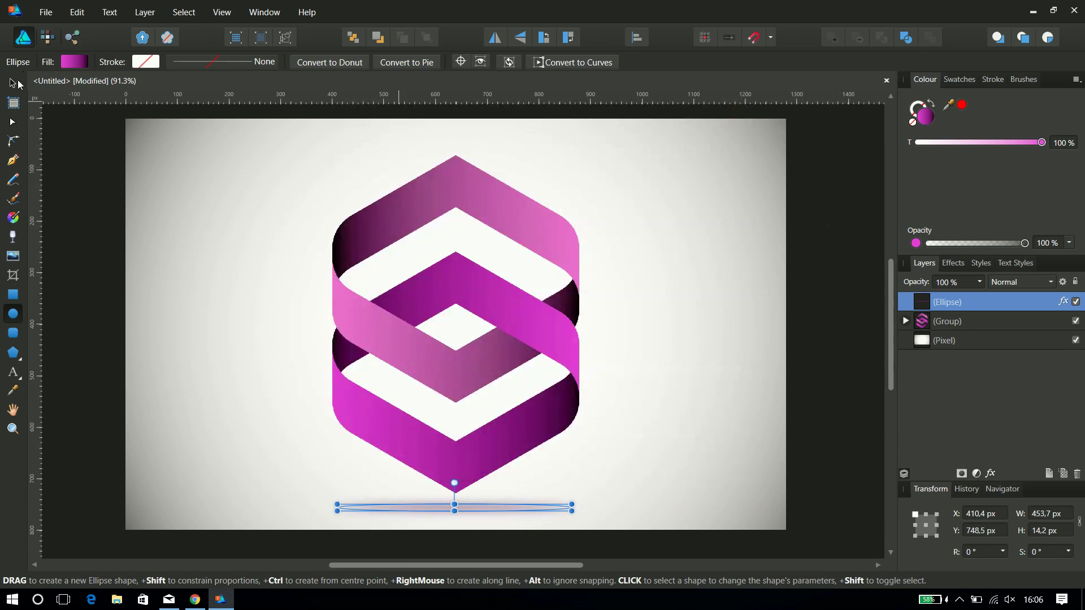
click(18, 83)
click(170, 222)
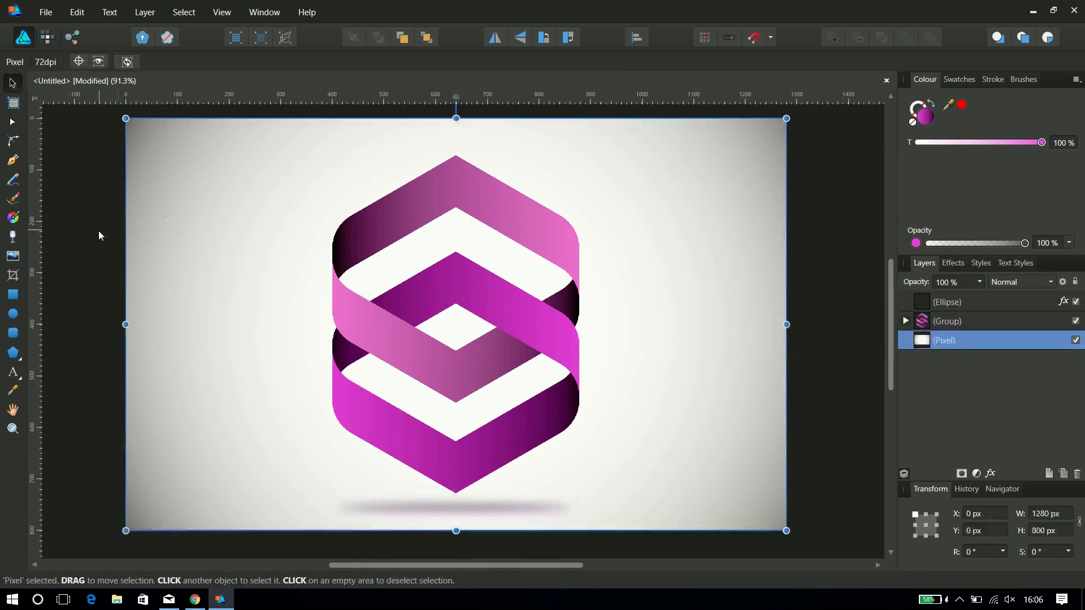